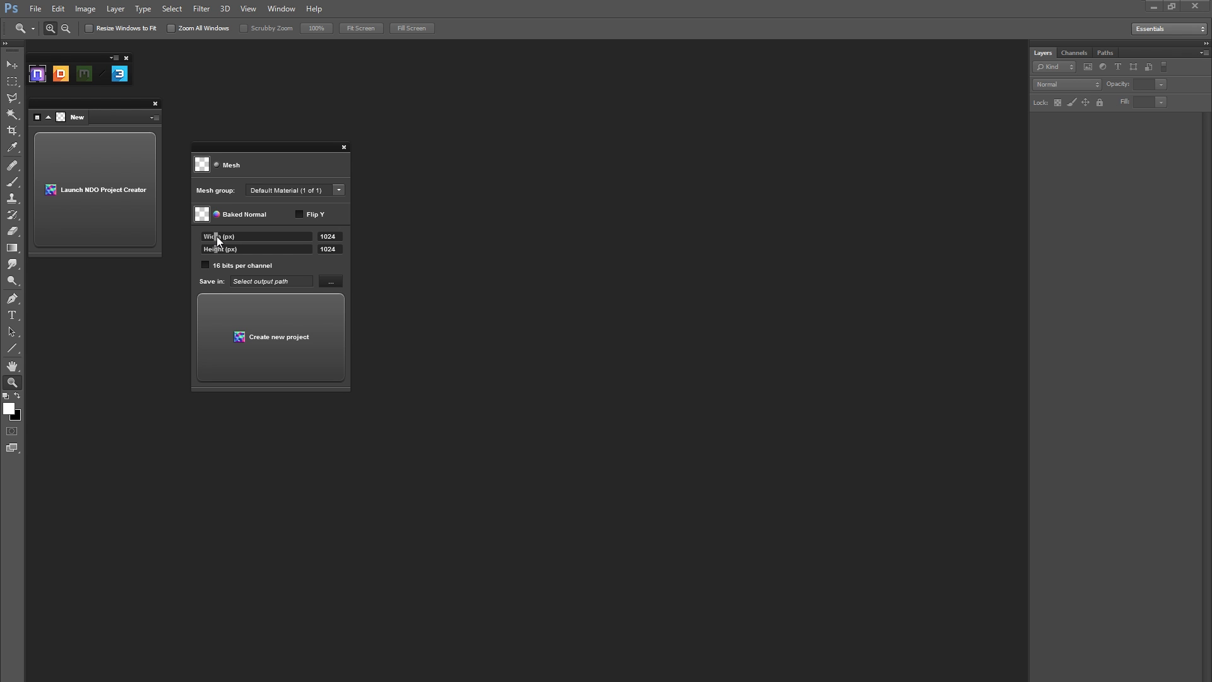
Step: Set the output path to normal.psd in a new Desktop folder named Tutorial, and create the 1024 × 1024 px NDO project
left_click(327, 279)
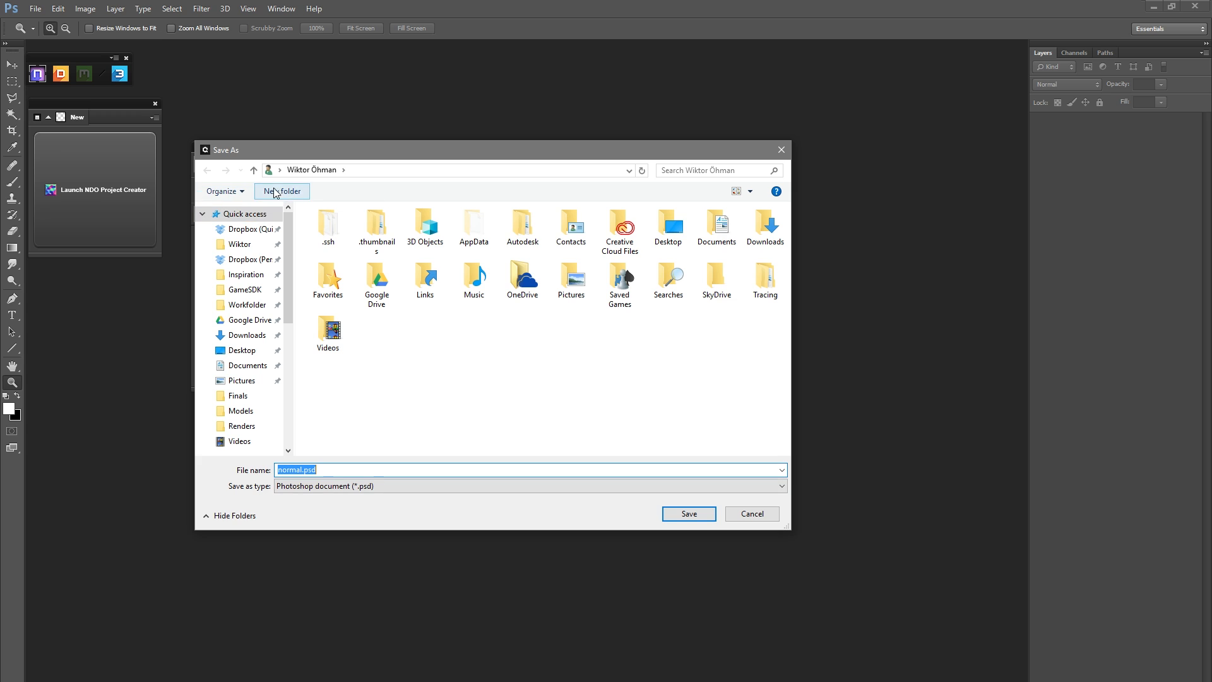
left_click(247, 351)
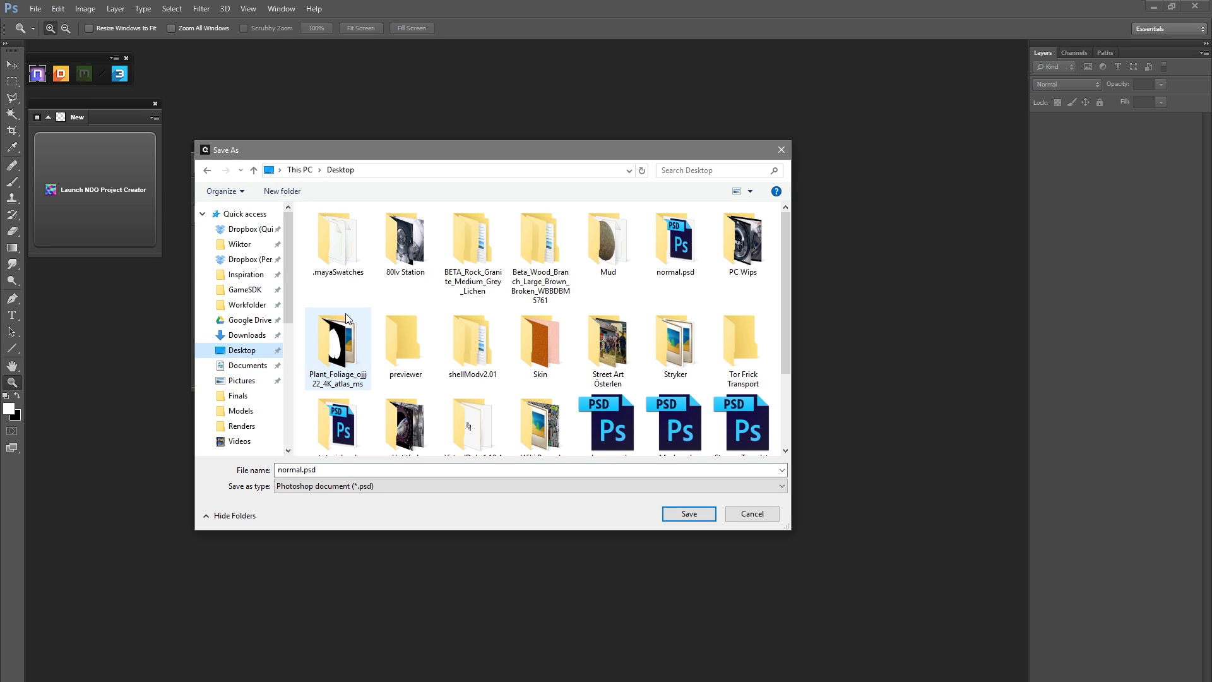
left_click(284, 192)
type("Tutorial")
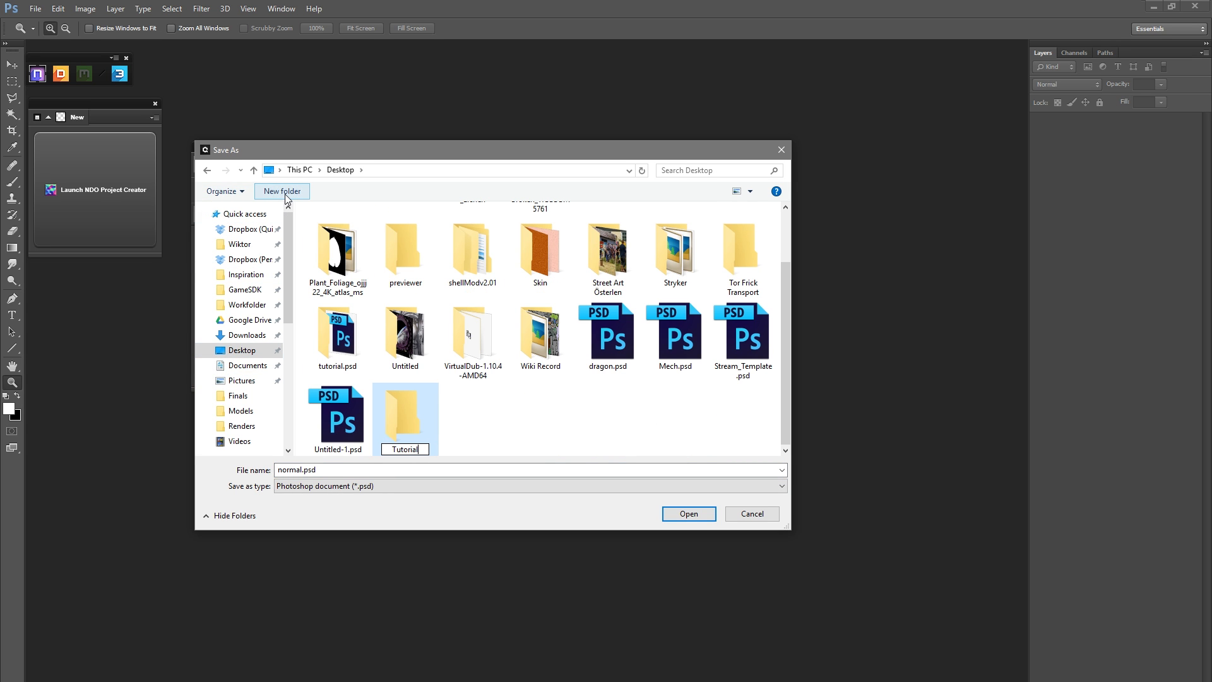
key("Return")
key("Return")
left_click(671, 514)
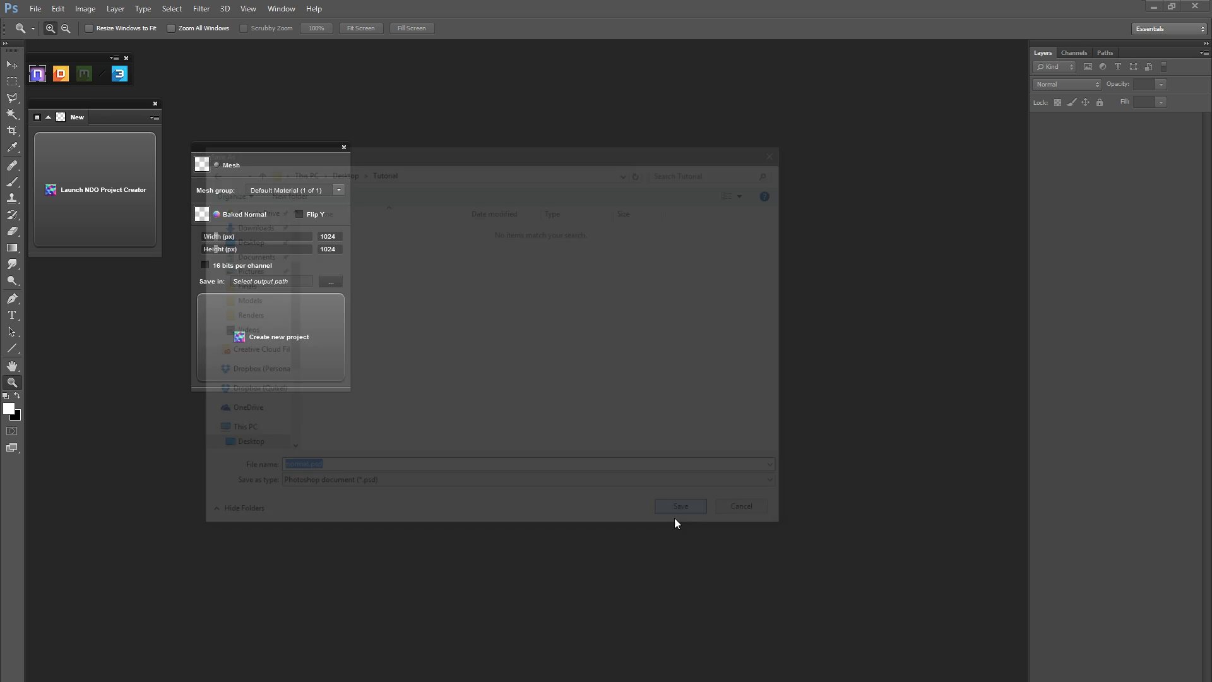
left_click(281, 346)
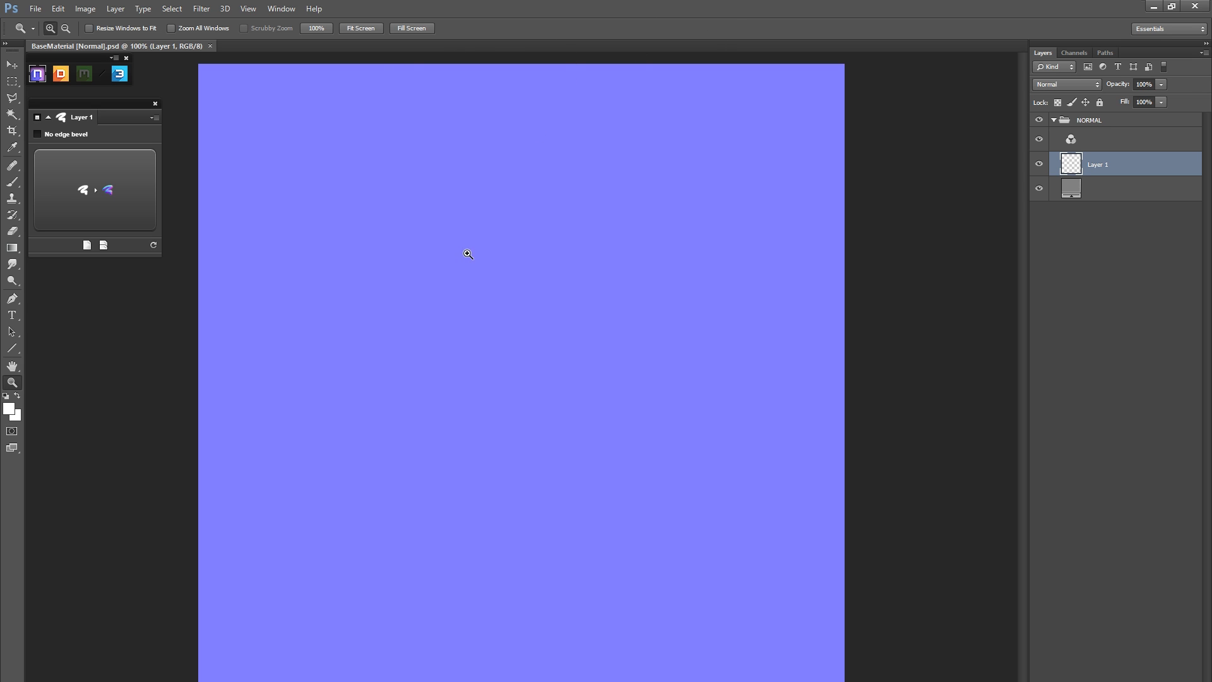
Step: Select a square area in the canvas's left half and convert the selection into a beveled normal
key("m")
left_click_drag(293, 310, 525, 516)
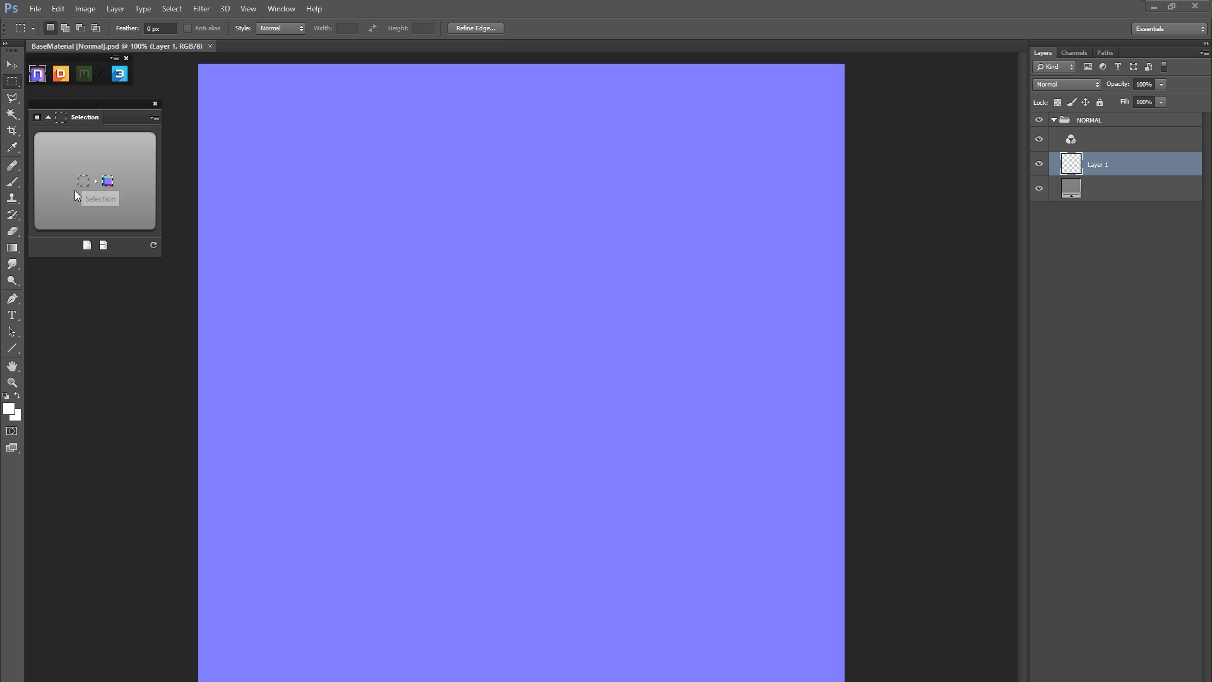
left_click(111, 195)
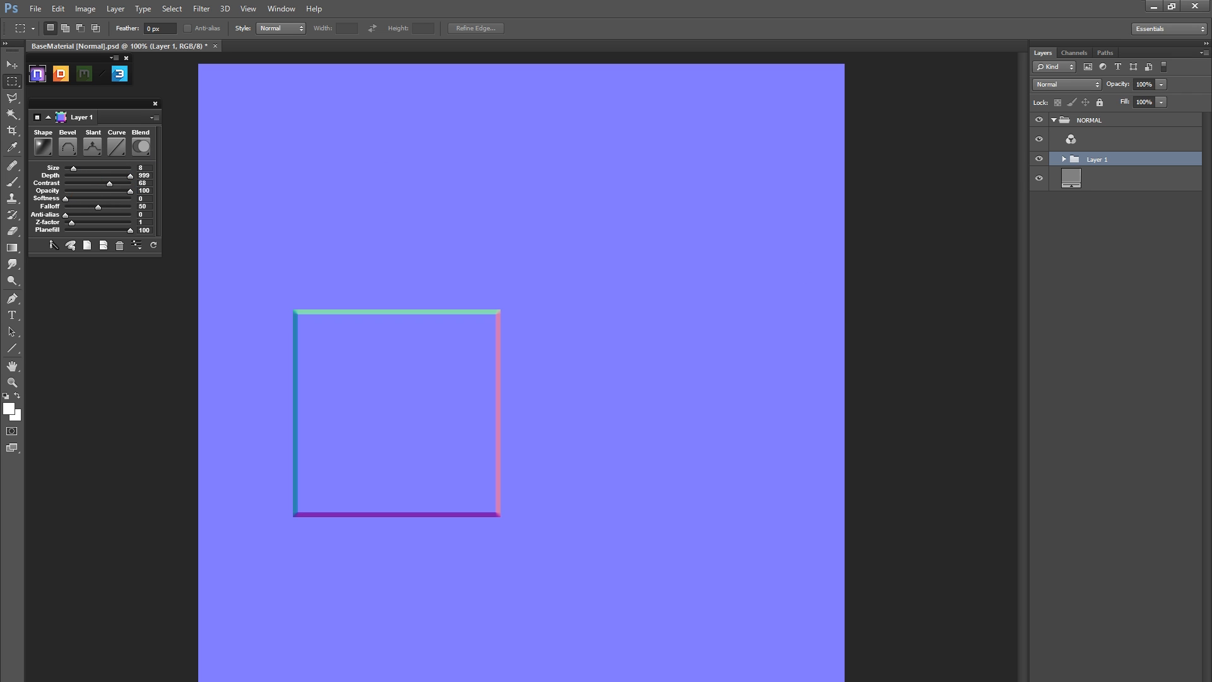
Step: Paint one white circle with the 330 px brush over the square's upper-right corner on a new layer, and convert it to a normal
key("ctrl+shift+alt+n")
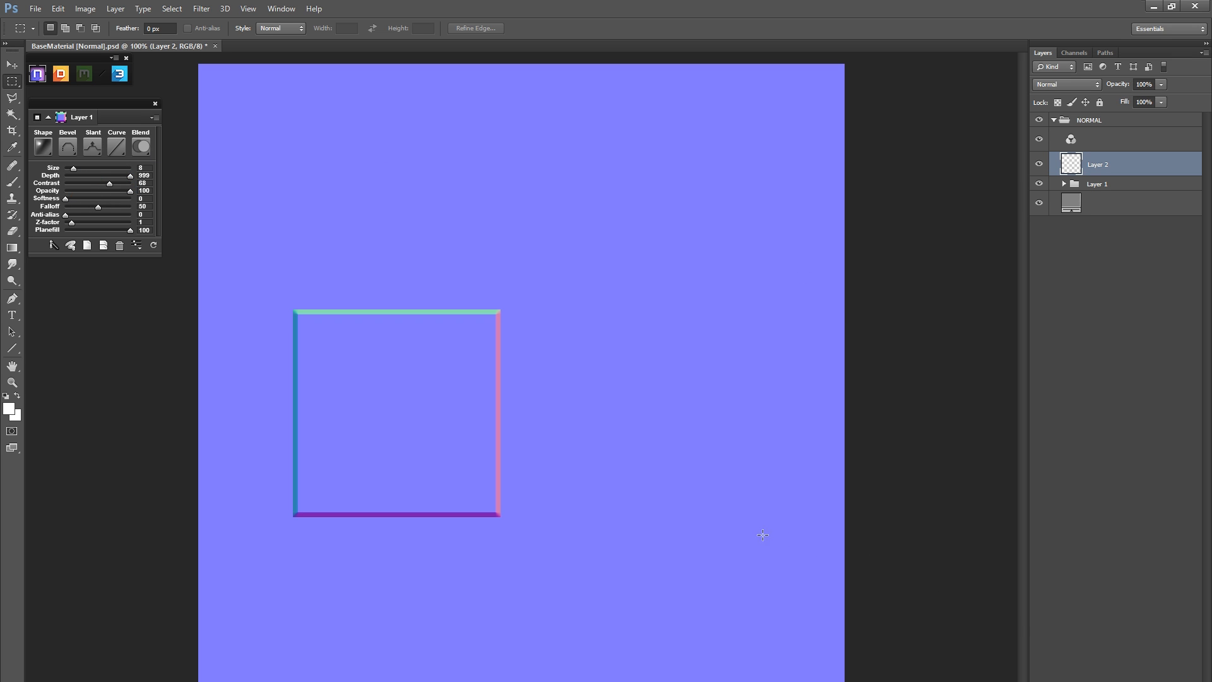
key("b")
left_click_drag(504, 320, 628, 372)
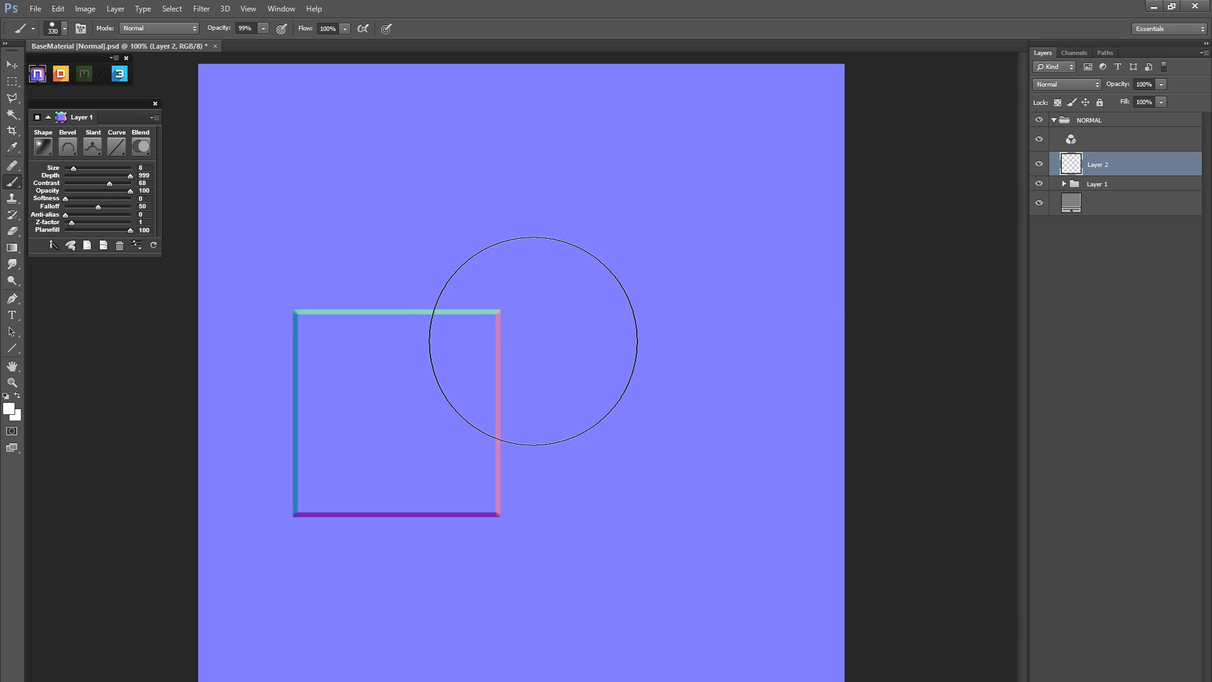
left_click(503, 314)
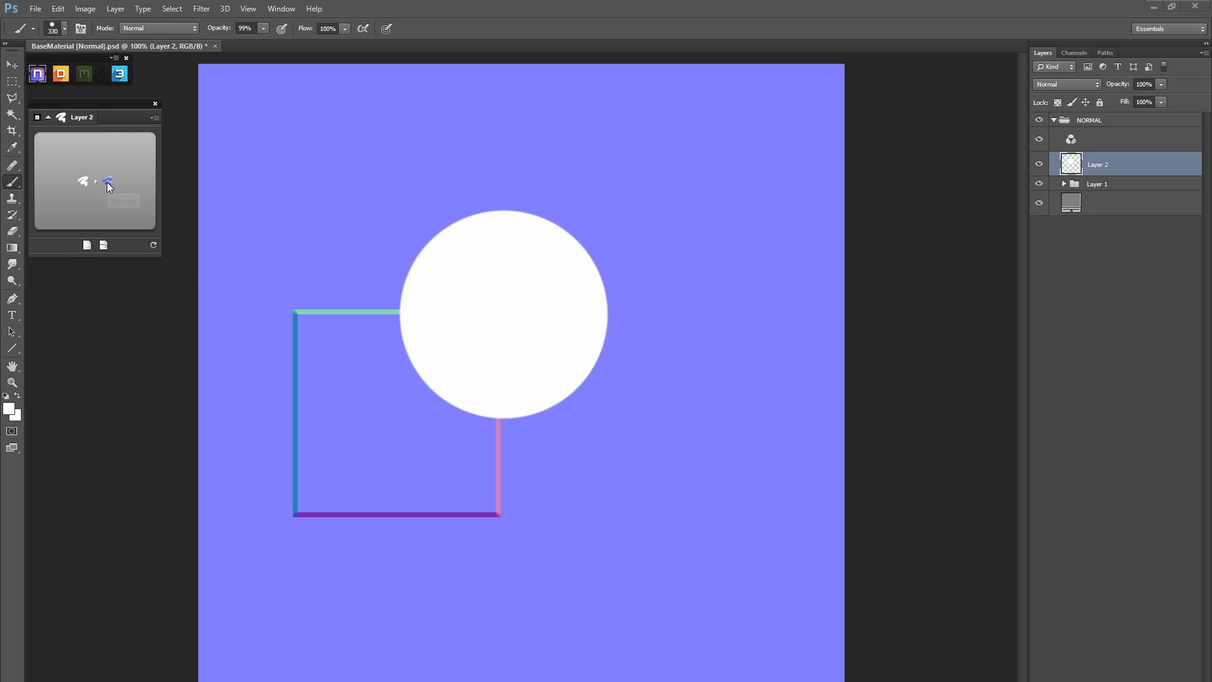
left_click(108, 183)
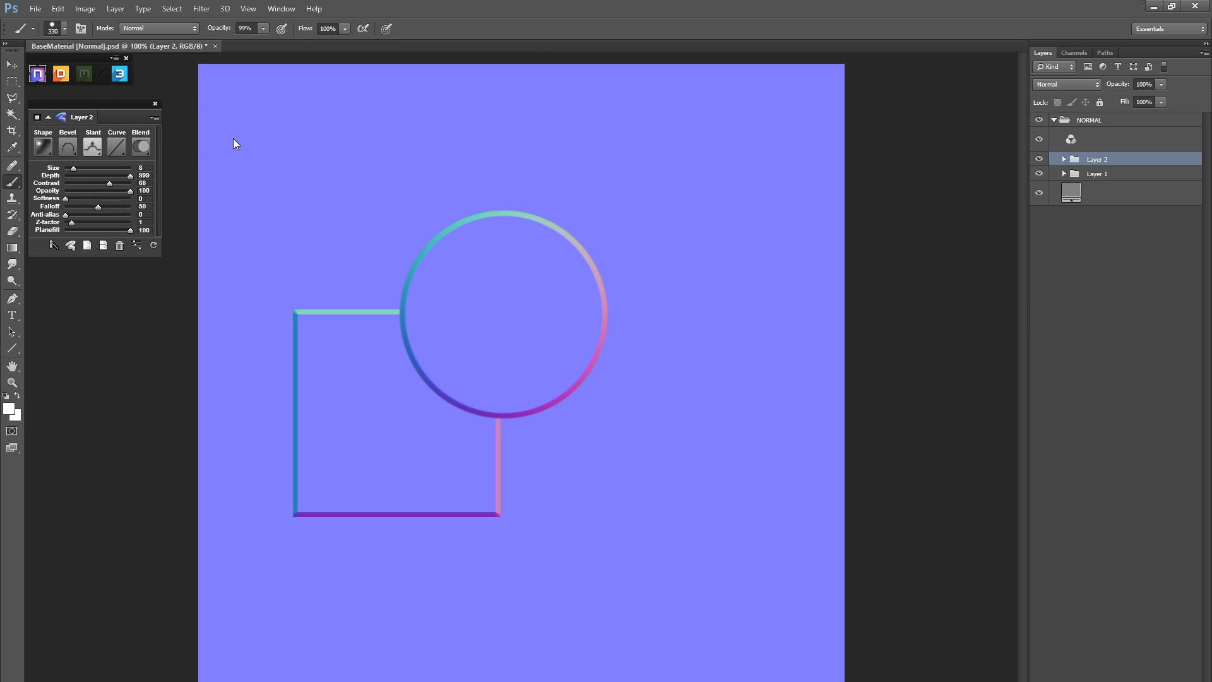
Step: Try a chiseled bevel shape on the circle layer, and set the shape back to Smooth
left_click(44, 148)
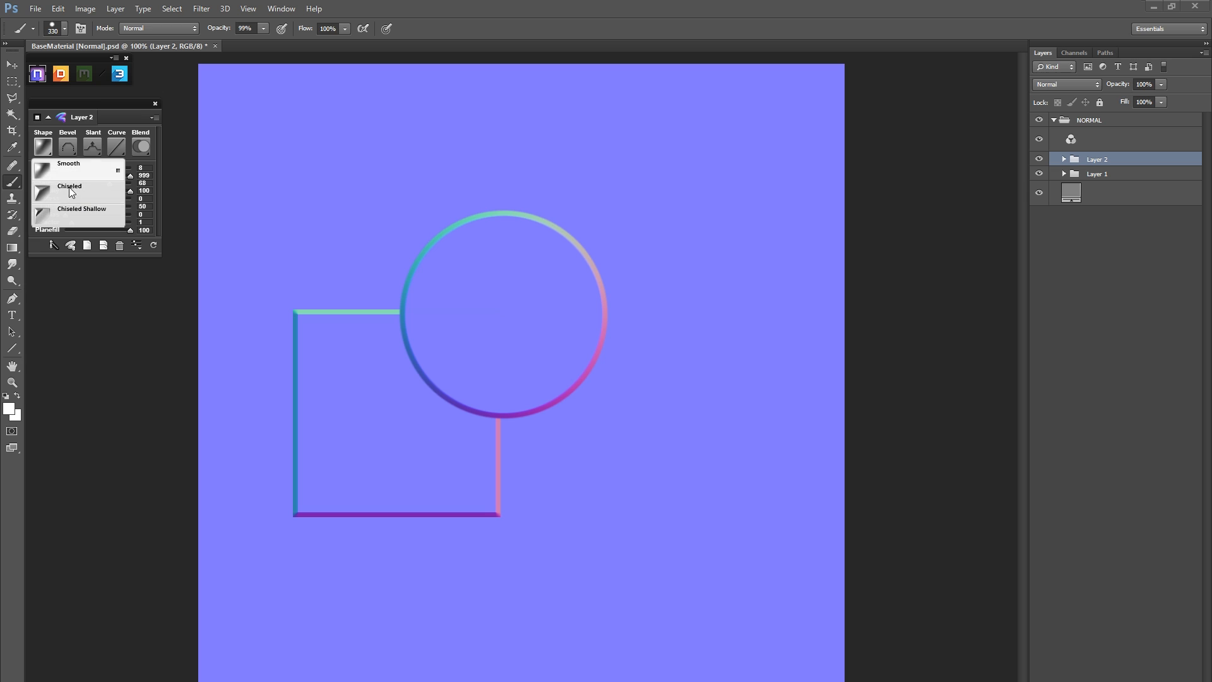
left_click(74, 169)
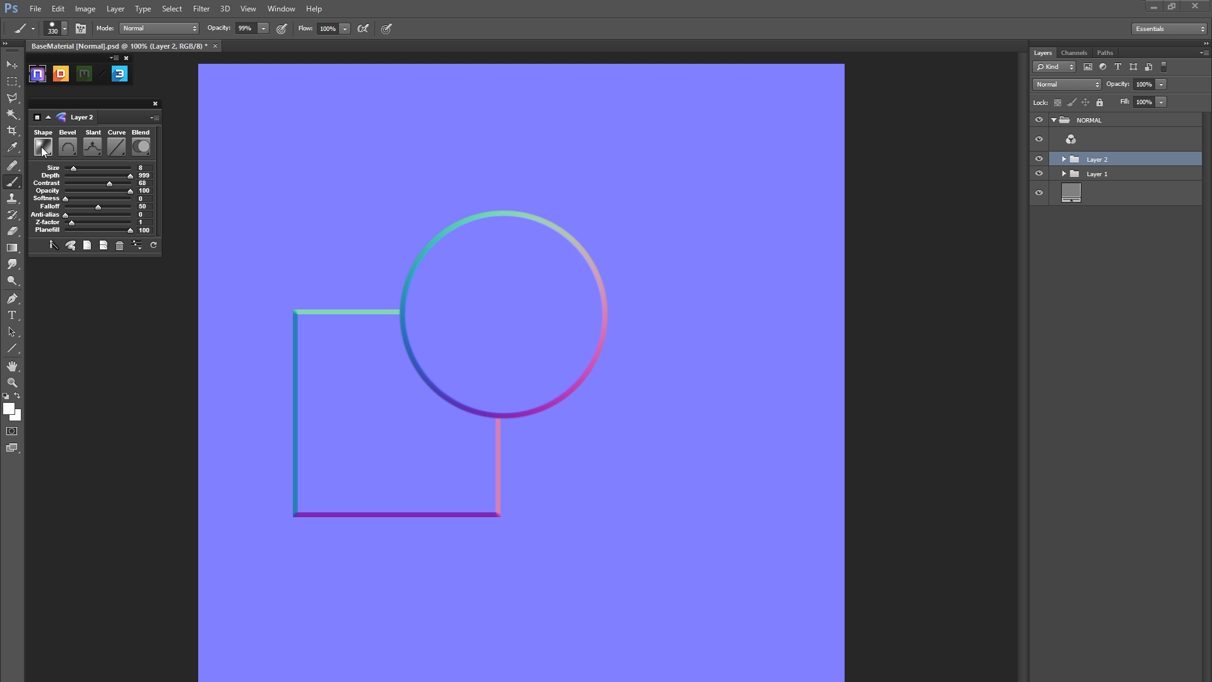
key("z")
left_click_drag(319, 233, 509, 382)
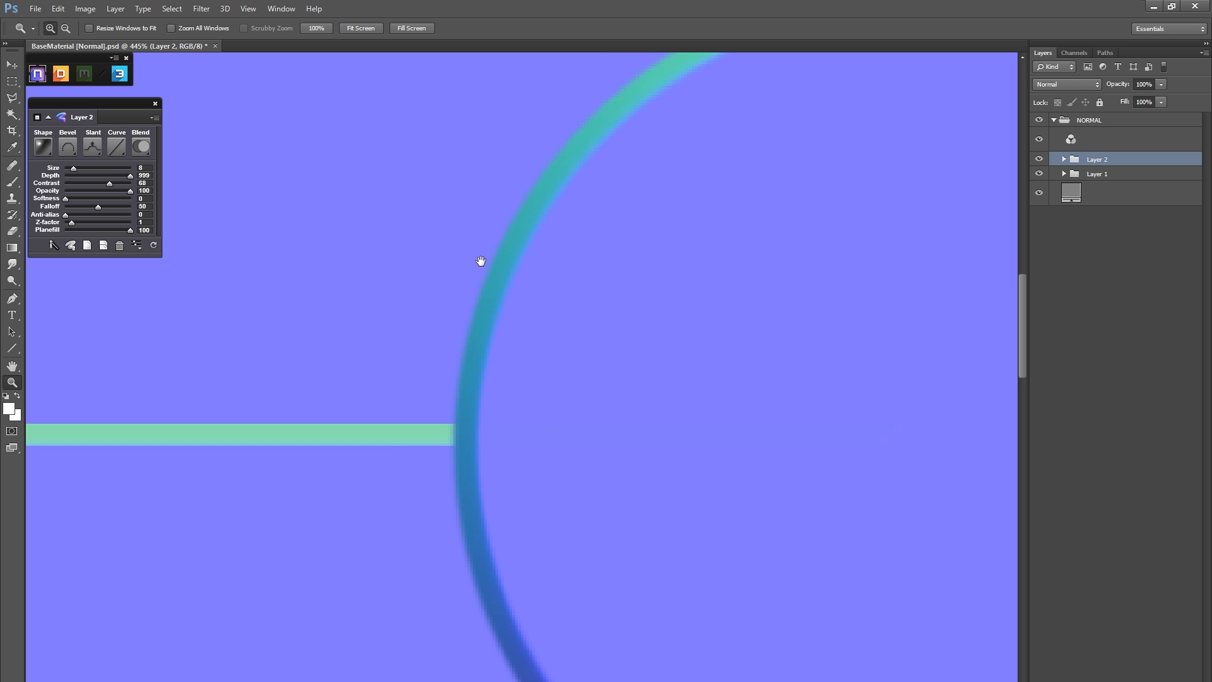
left_click(43, 145)
left_click(69, 211)
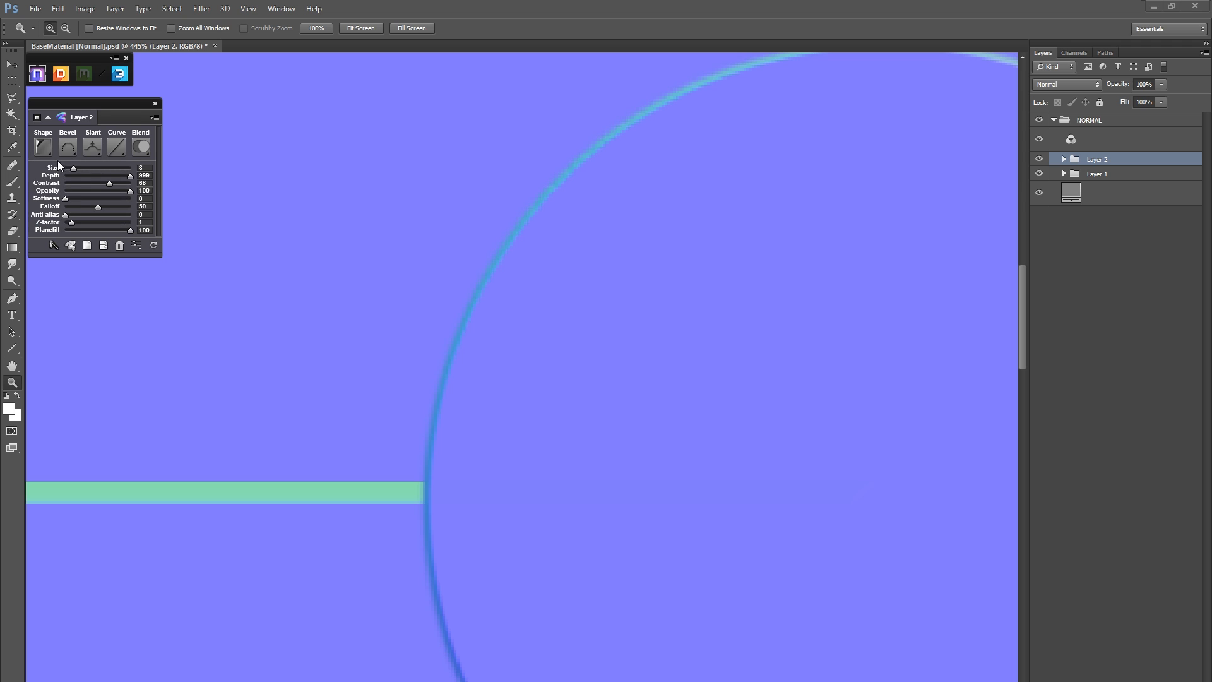
left_click(45, 146)
left_click(69, 186)
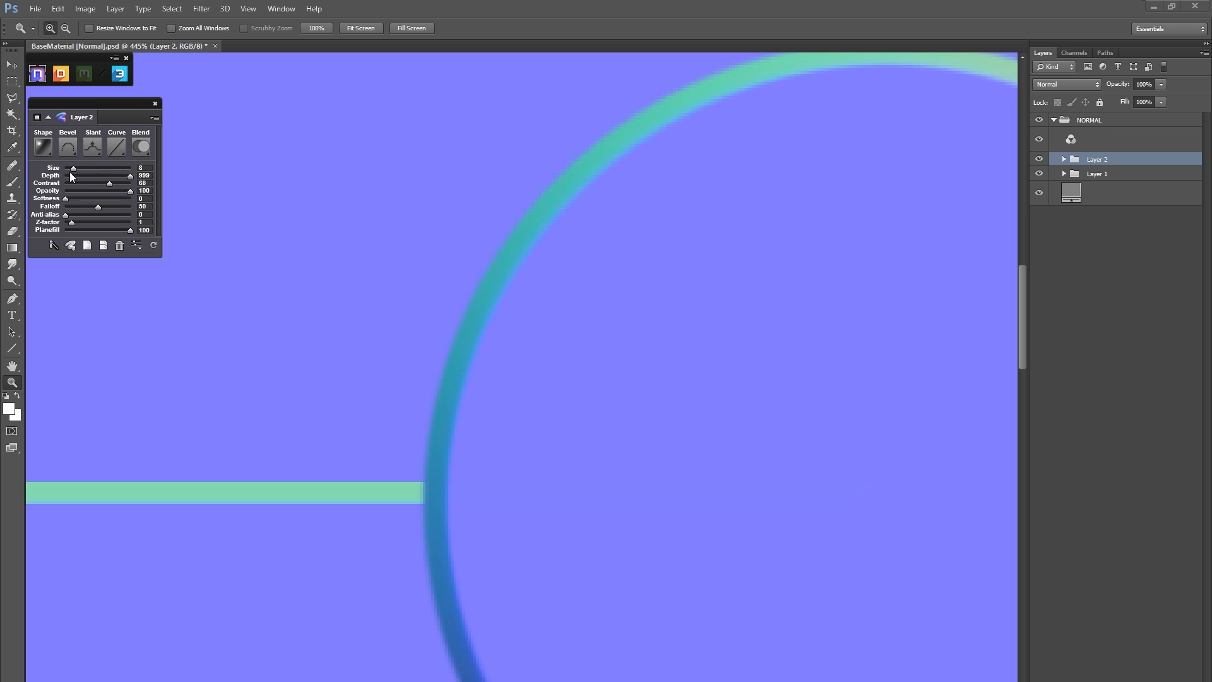
Step: Try the Outer bevel on the circle layer and examine its edge up close
left_click(425, 292, "alt")
left_click(426, 292, "alt")
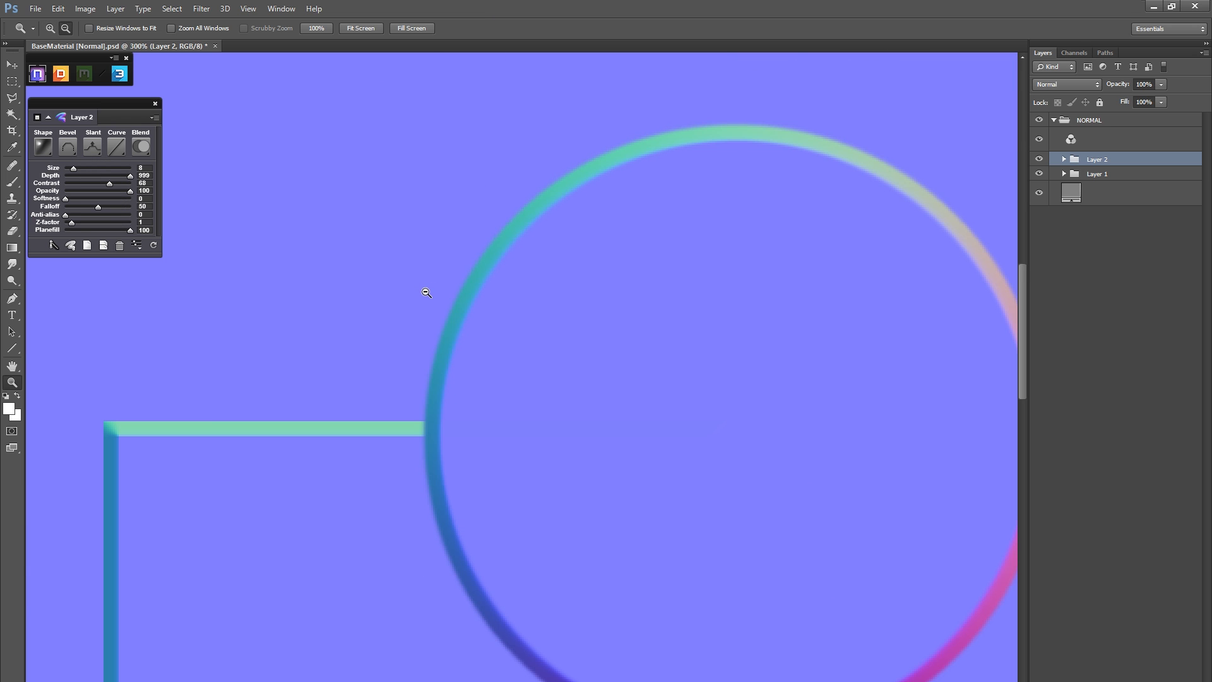
left_click(426, 292, "alt")
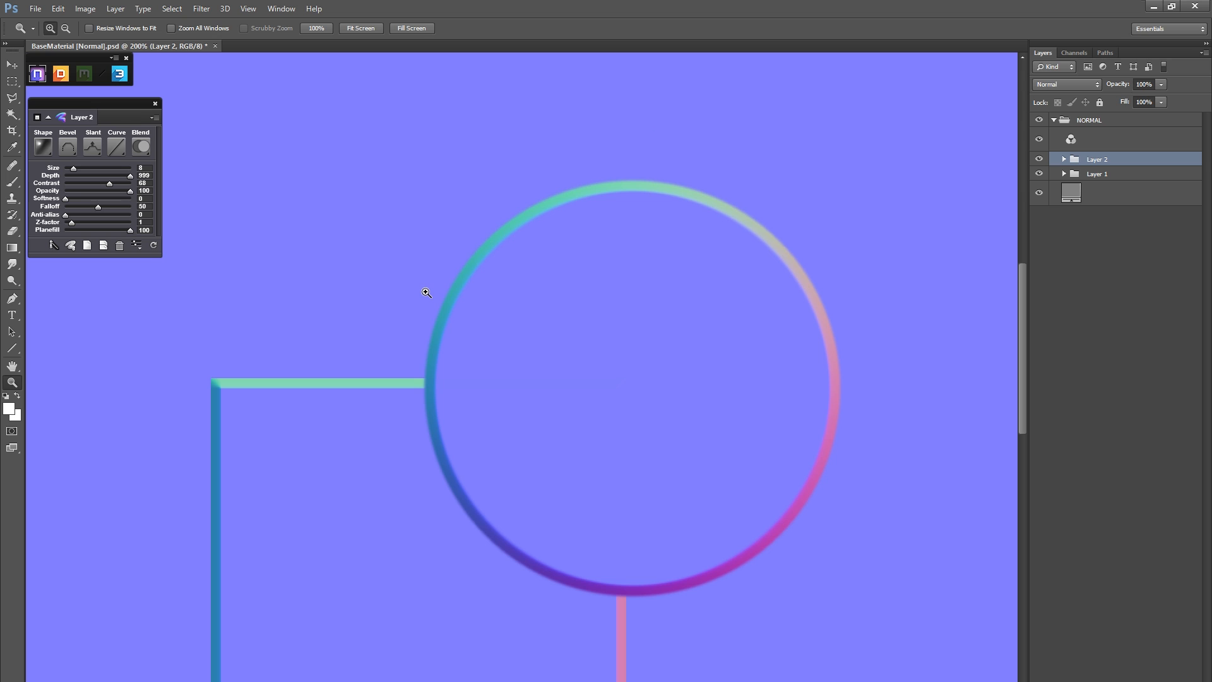
left_click(69, 147)
left_click_drag(373, 184, 909, 619)
left_click_drag(535, 395, 664, 475)
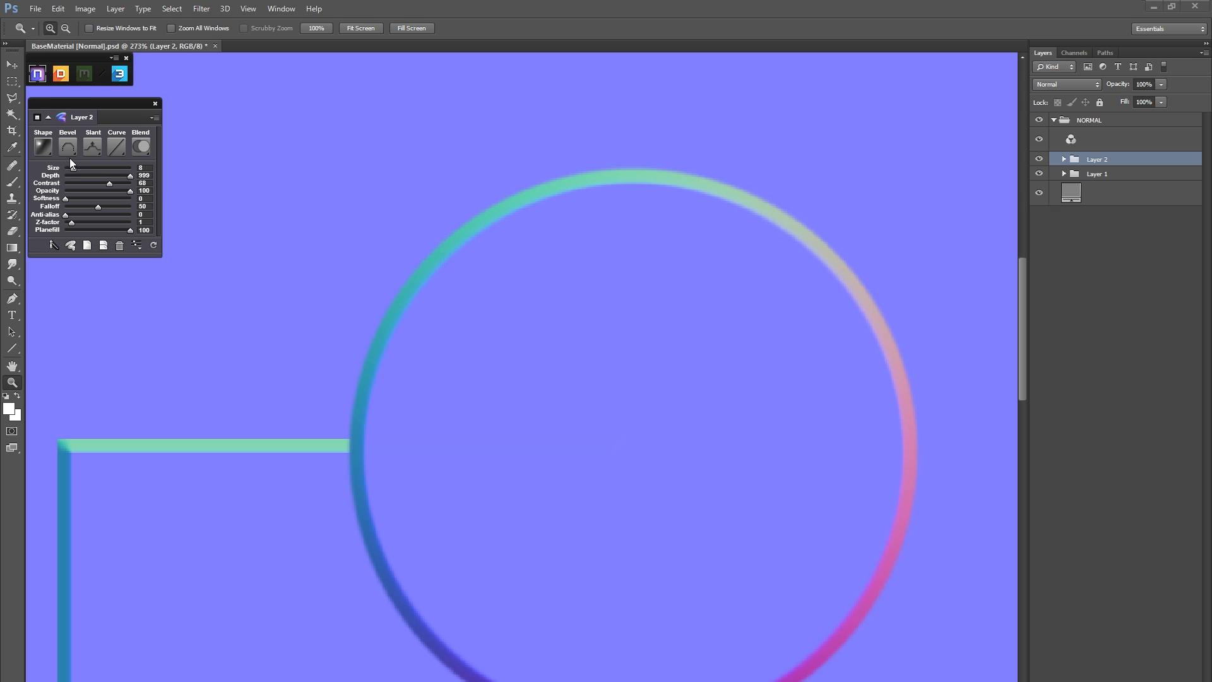
left_click(68, 146)
left_click(96, 193)
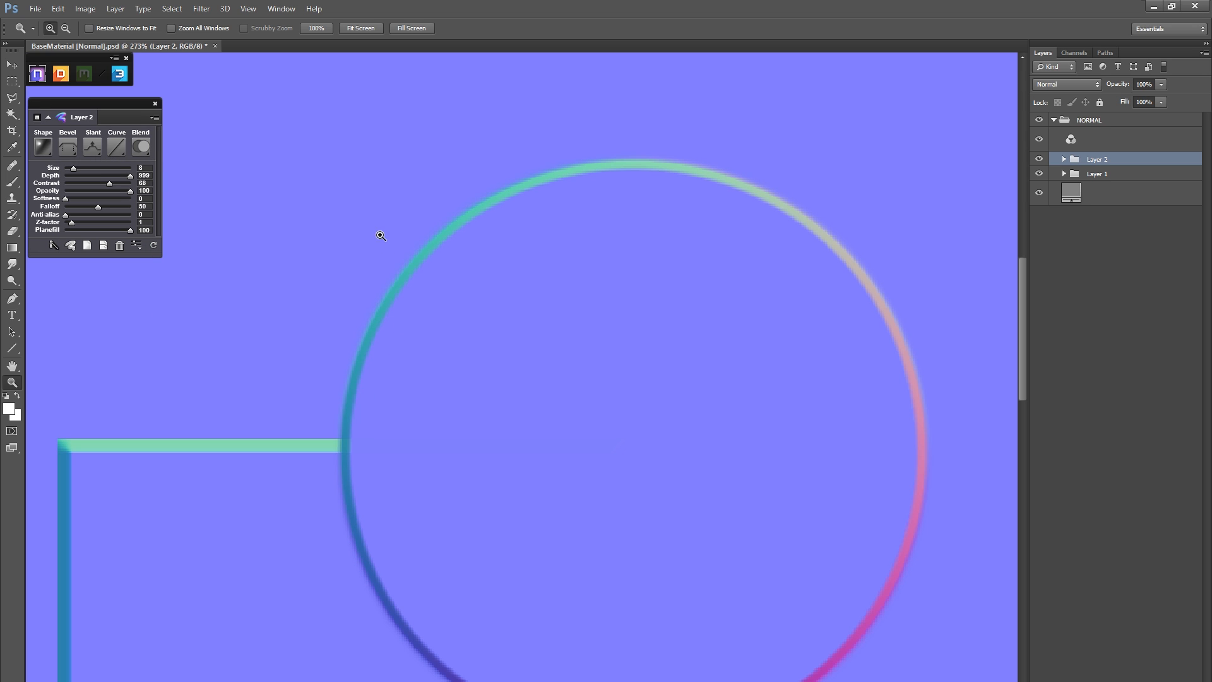
left_click_drag(339, 240, 465, 335)
left_click_drag(435, 283, 418, 253)
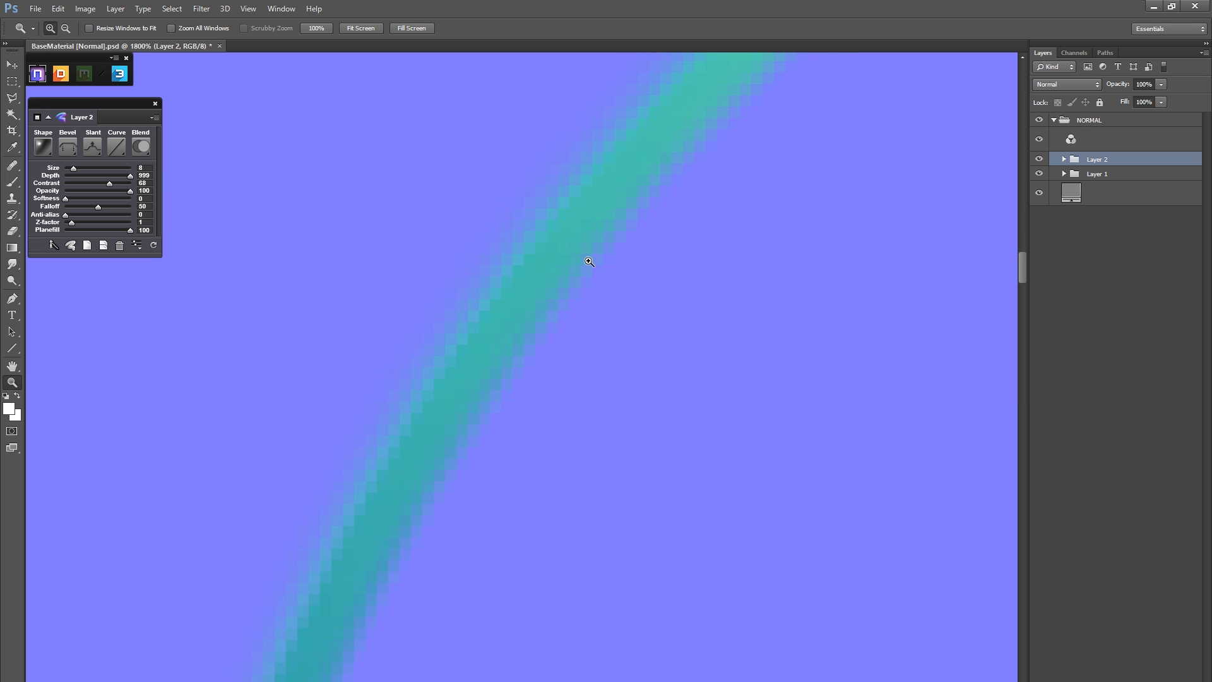
Step: Try the Emboss bevel on the circle layer, and set the bevel back to Inner
left_click(68, 146)
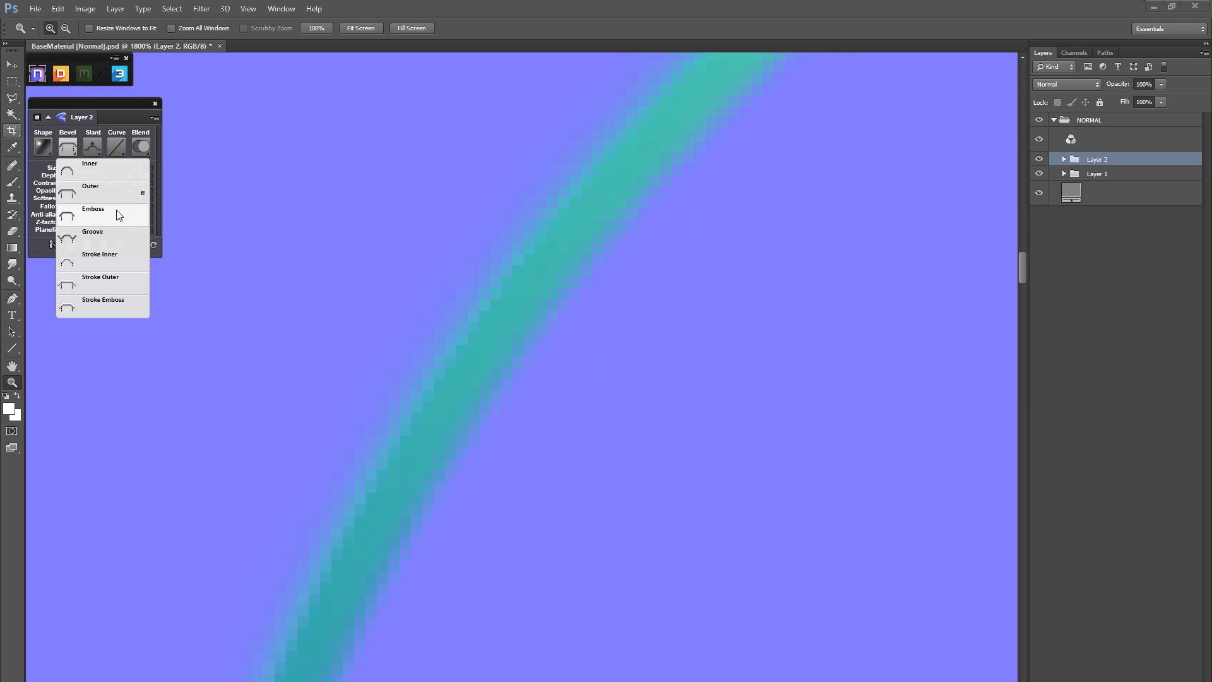
left_click(117, 211)
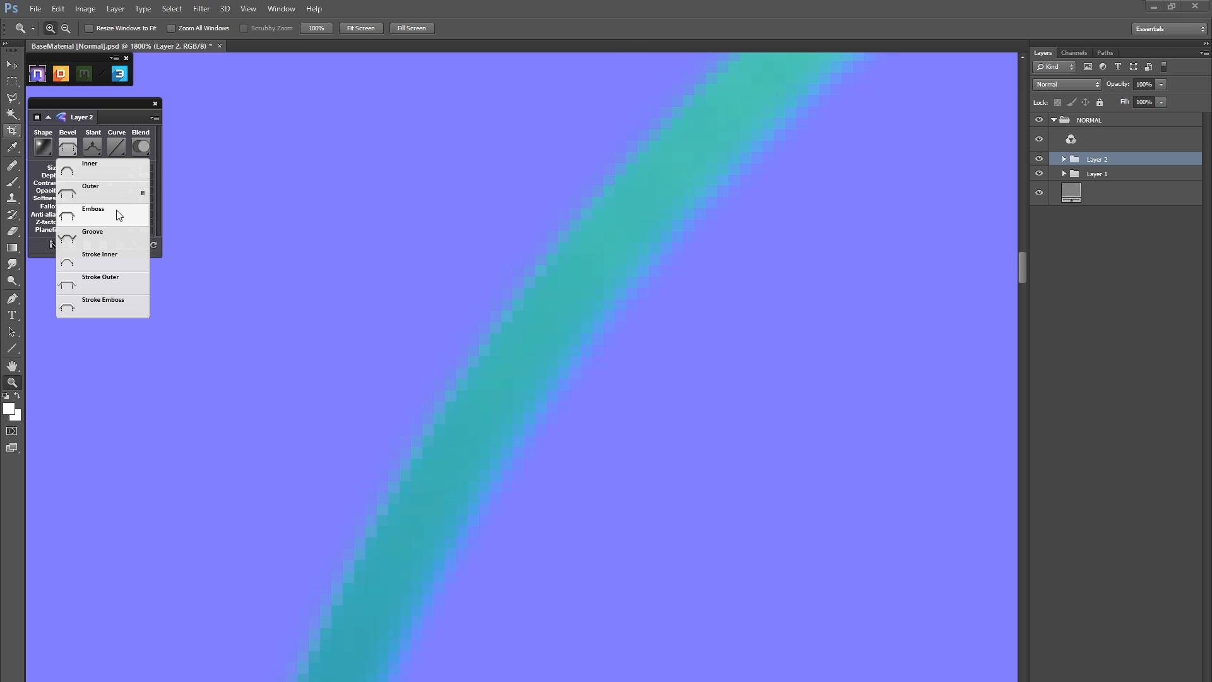
left_click(536, 301, "alt")
left_click(593, 347, "alt")
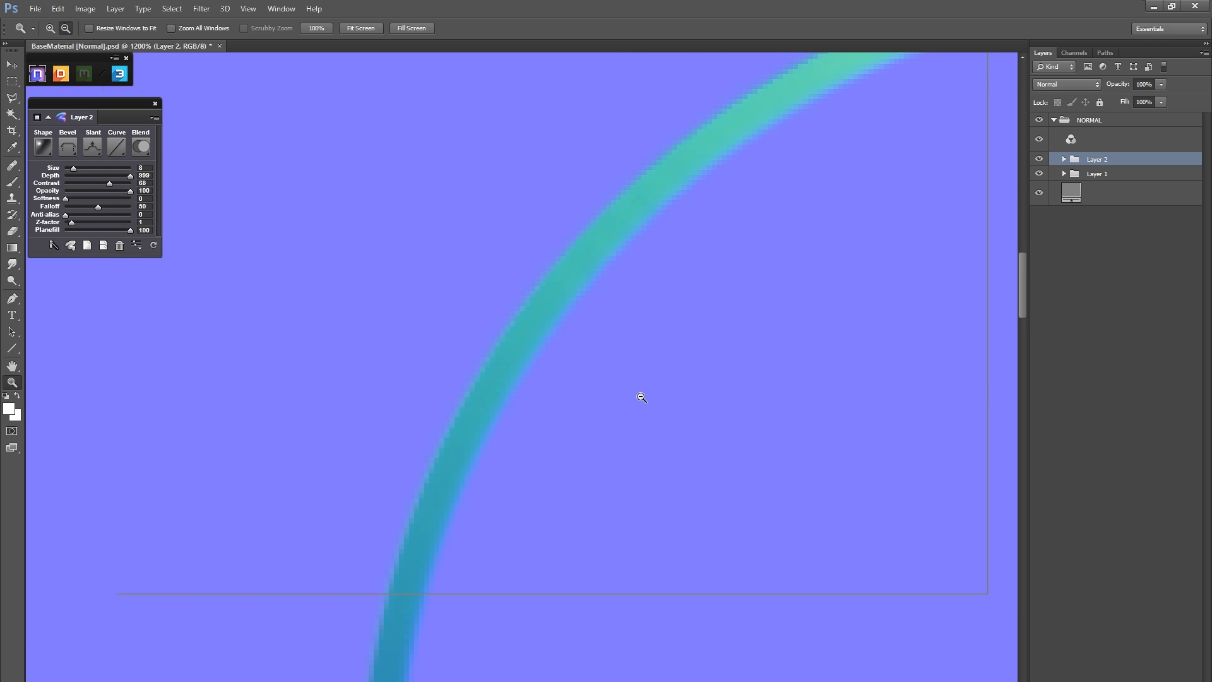
left_click(641, 398, "alt")
left_click(72, 149)
left_click(90, 167)
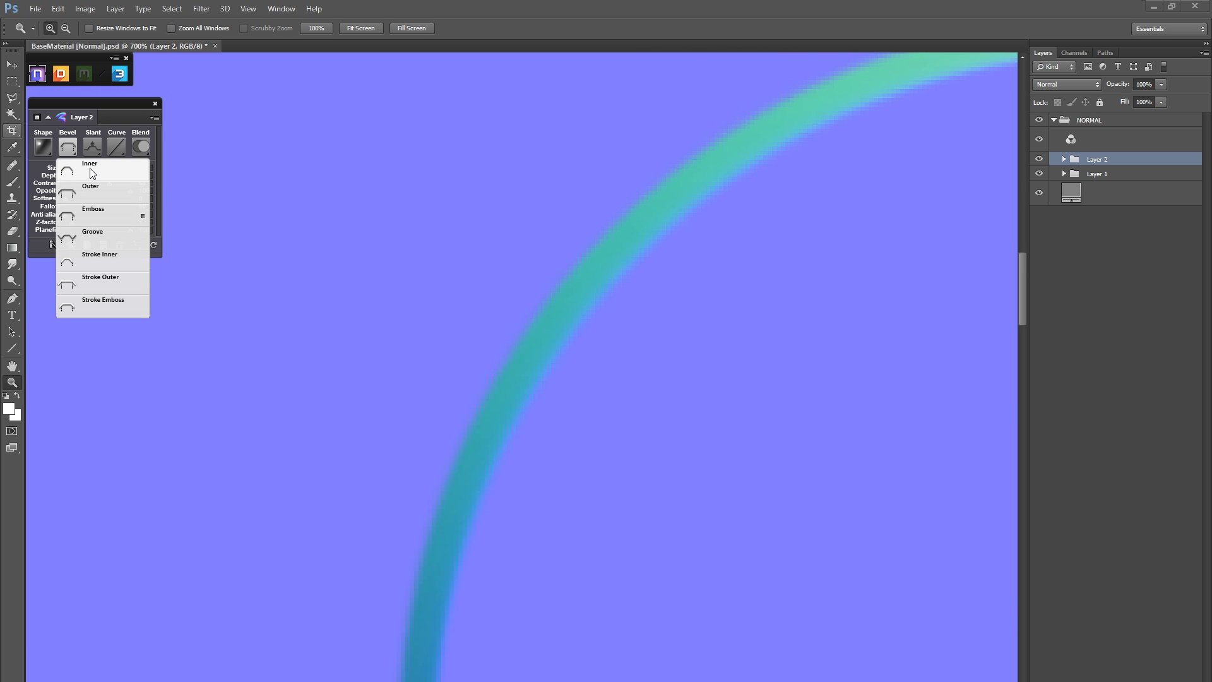
Step: Try the Groove bevel on the circle layer, and return the bevel to Inner
left_click(632, 361, "alt")
left_click(630, 358, "alt")
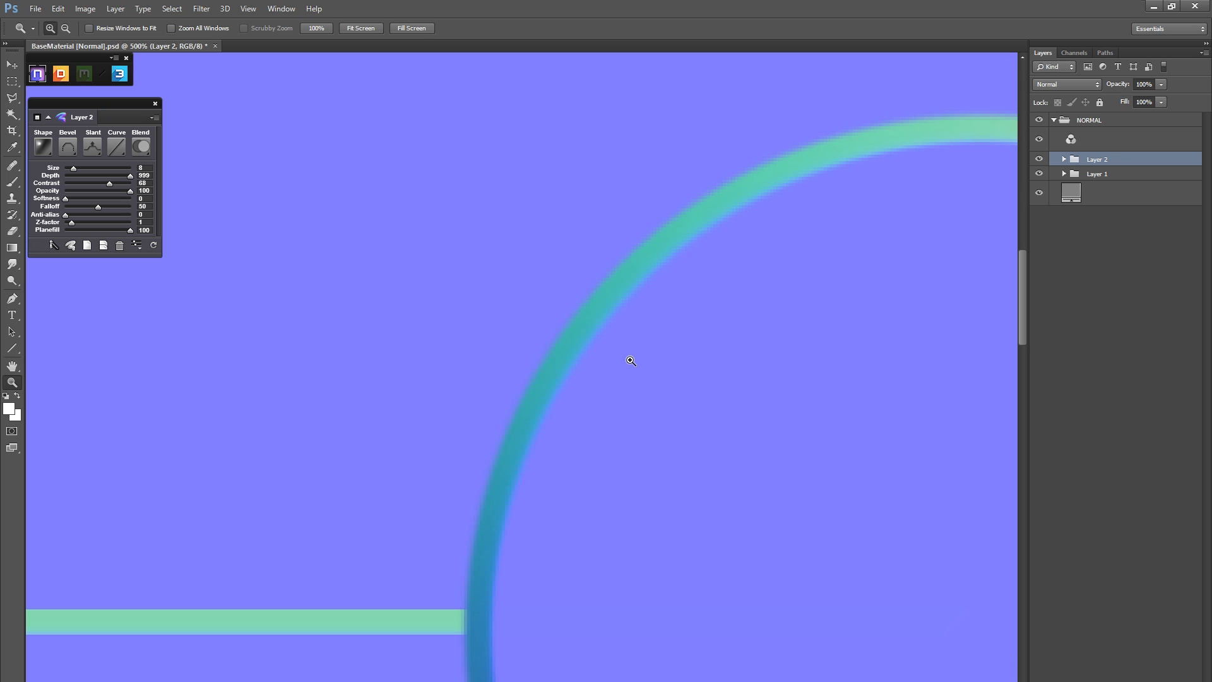
left_click(74, 145)
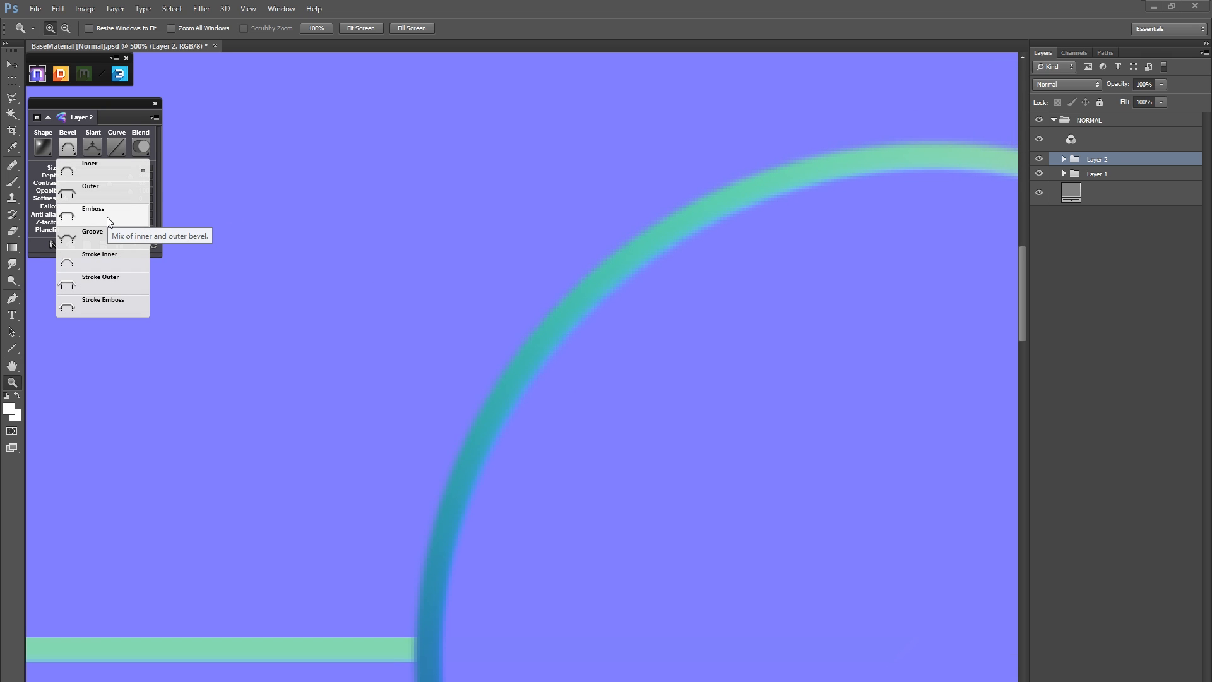
left_click(96, 239)
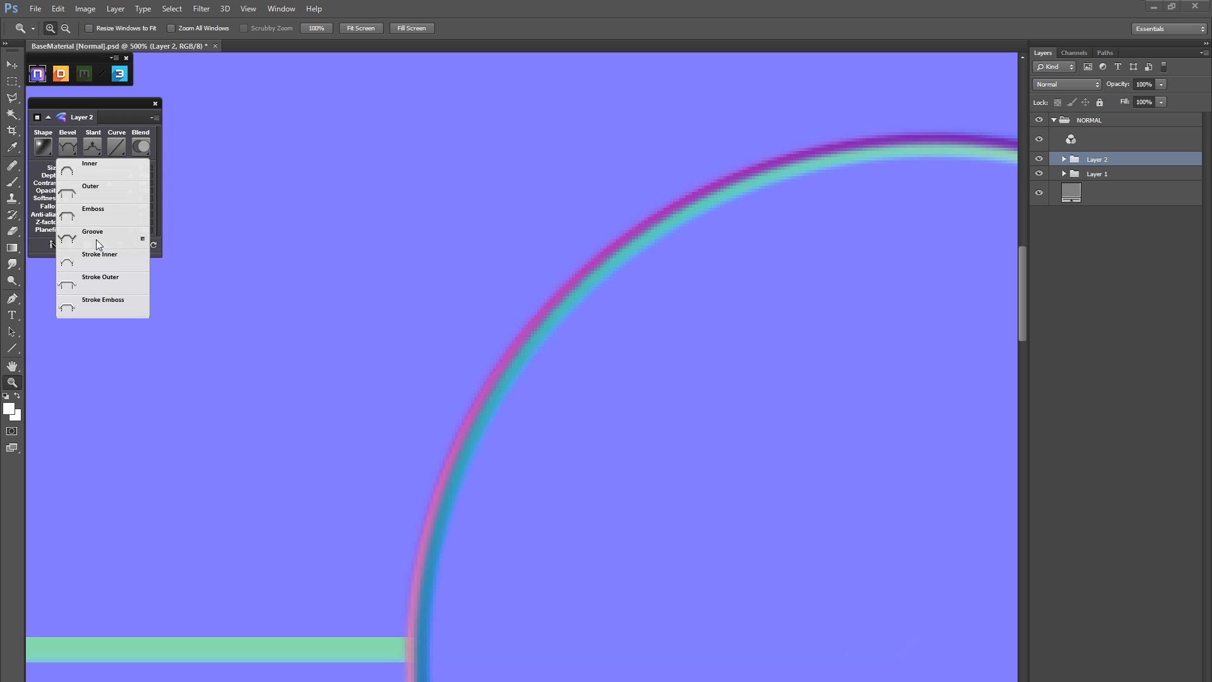
left_click(587, 295, "alt")
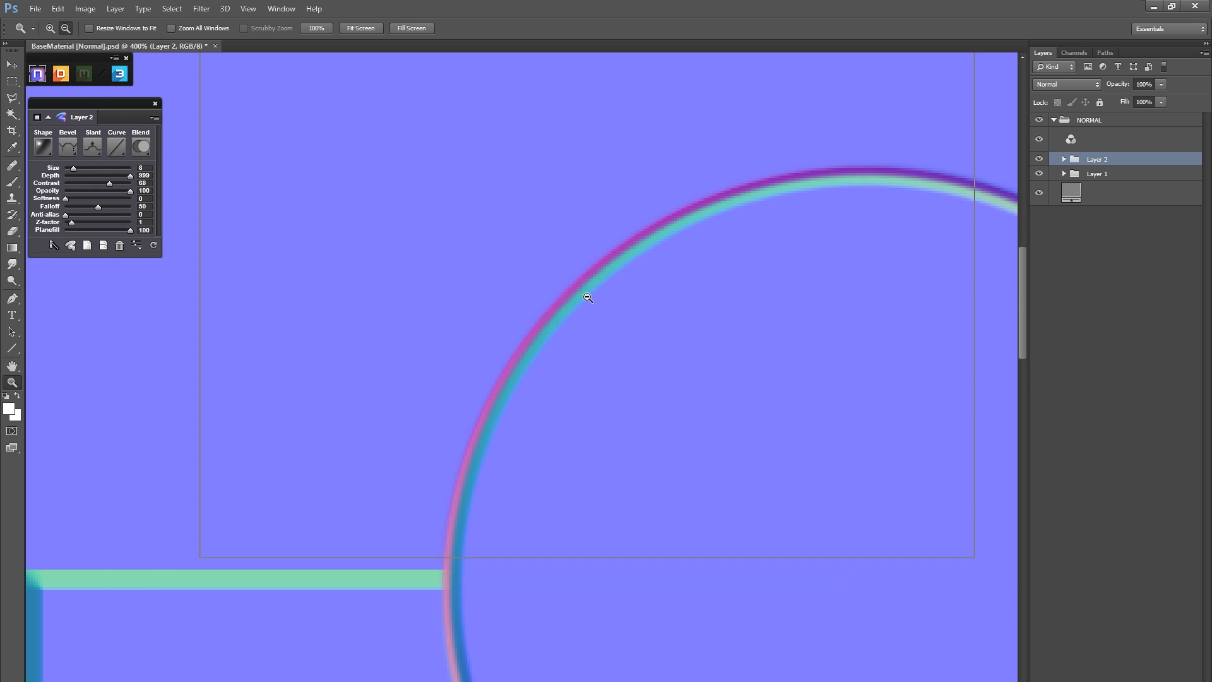
left_click(587, 296, "alt")
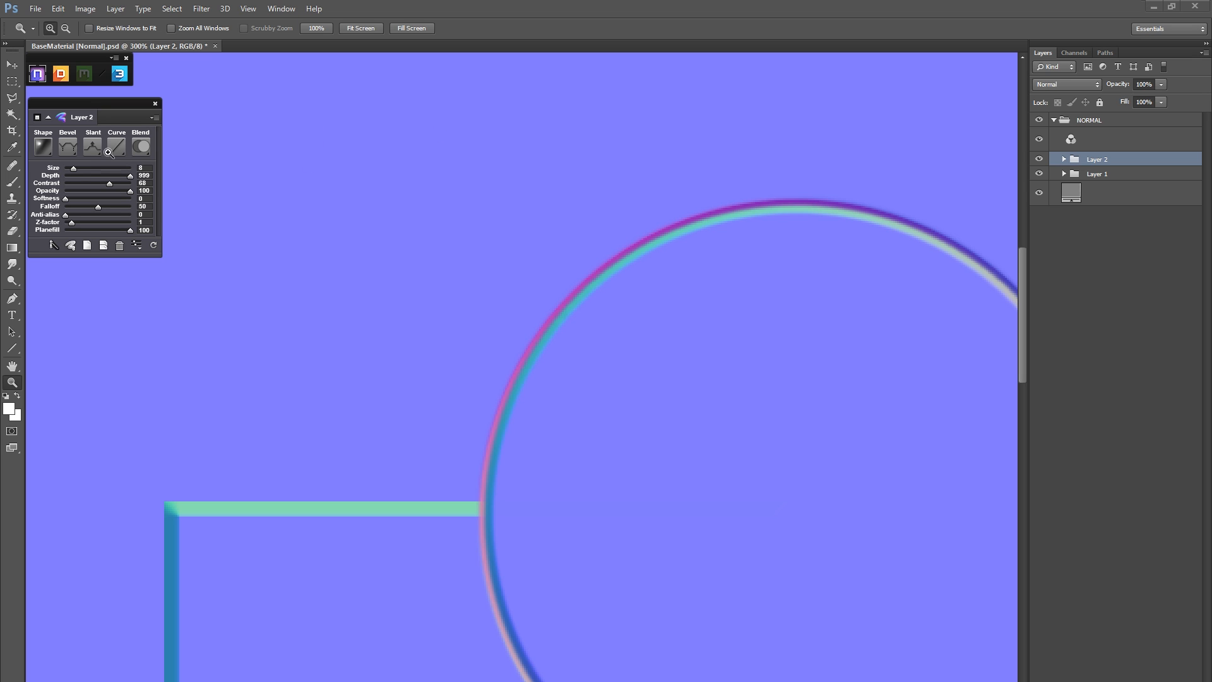
left_click(76, 145)
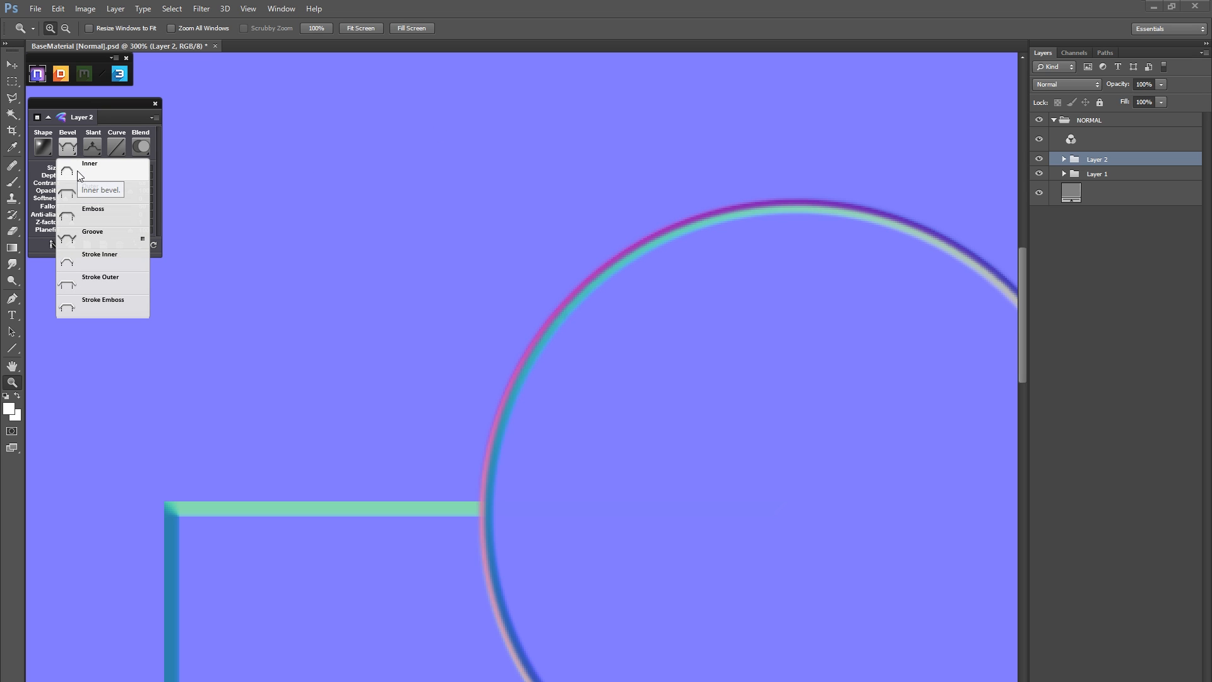
left_click(77, 171)
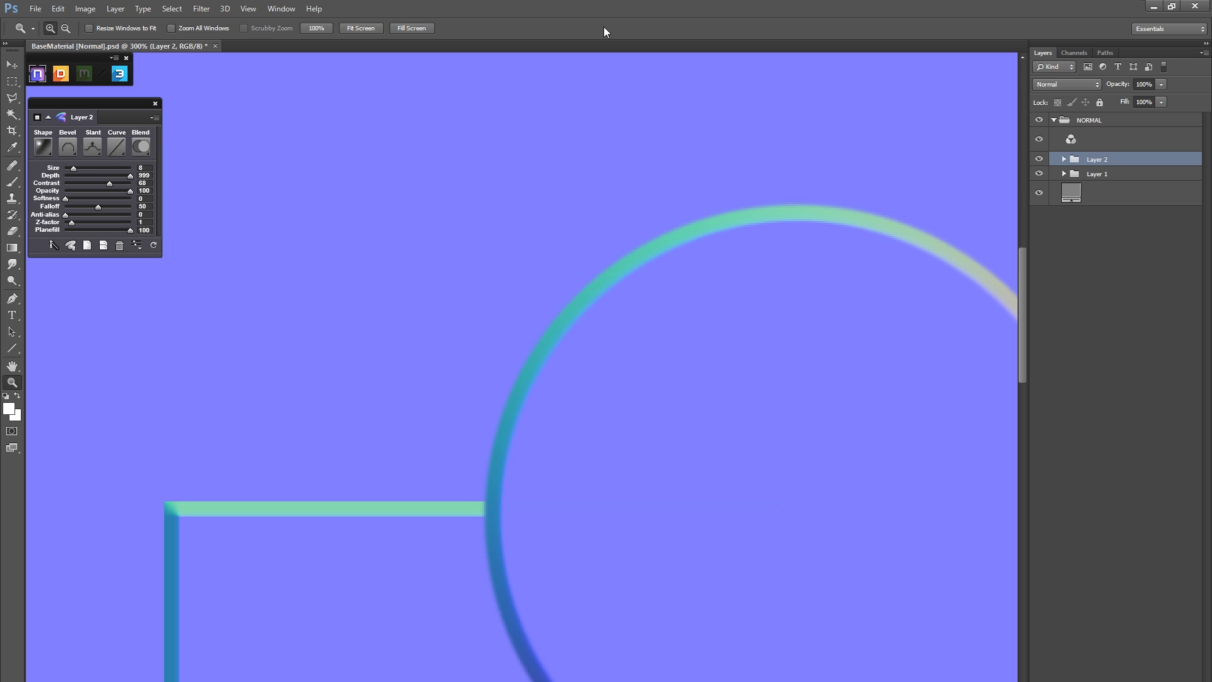
Step: Set the slant of the circle layer to Down
left_click(93, 143)
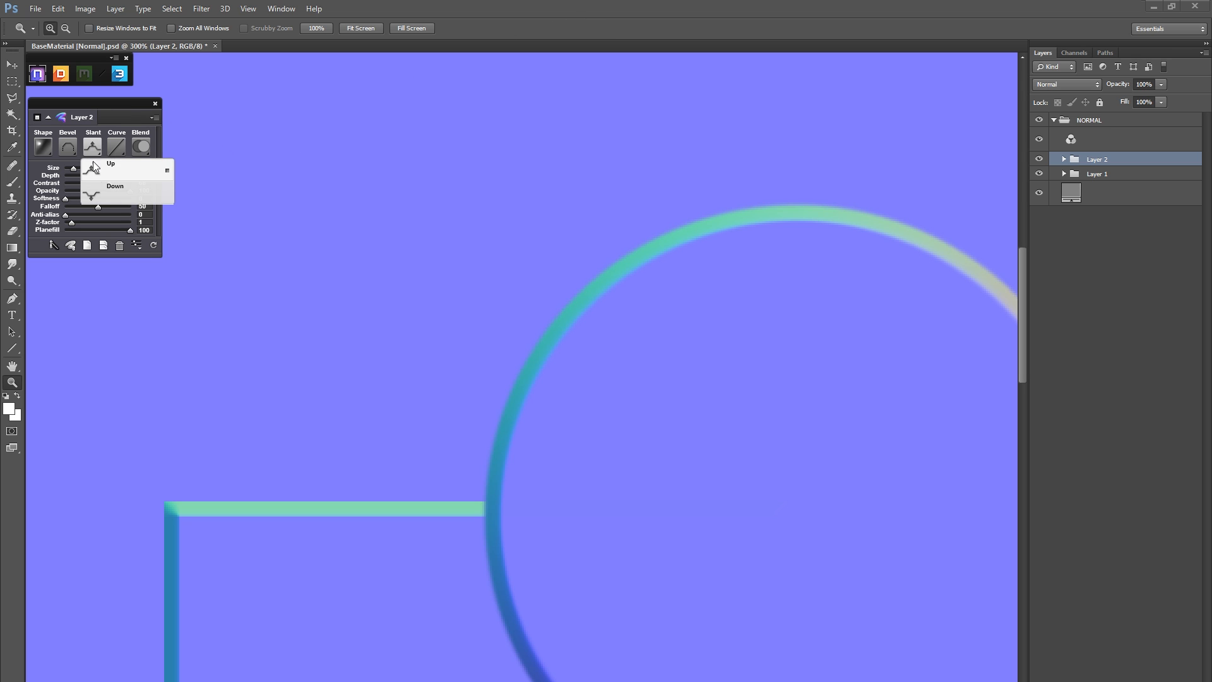
left_click(111, 195)
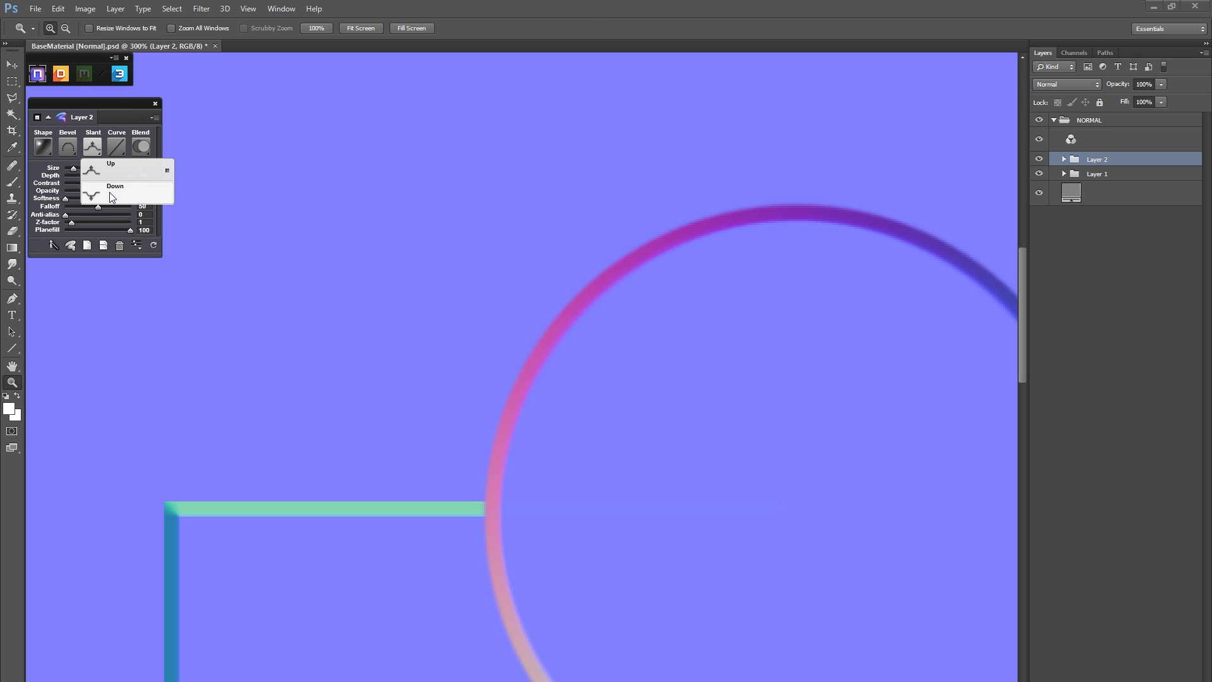
left_click(620, 251, "alt")
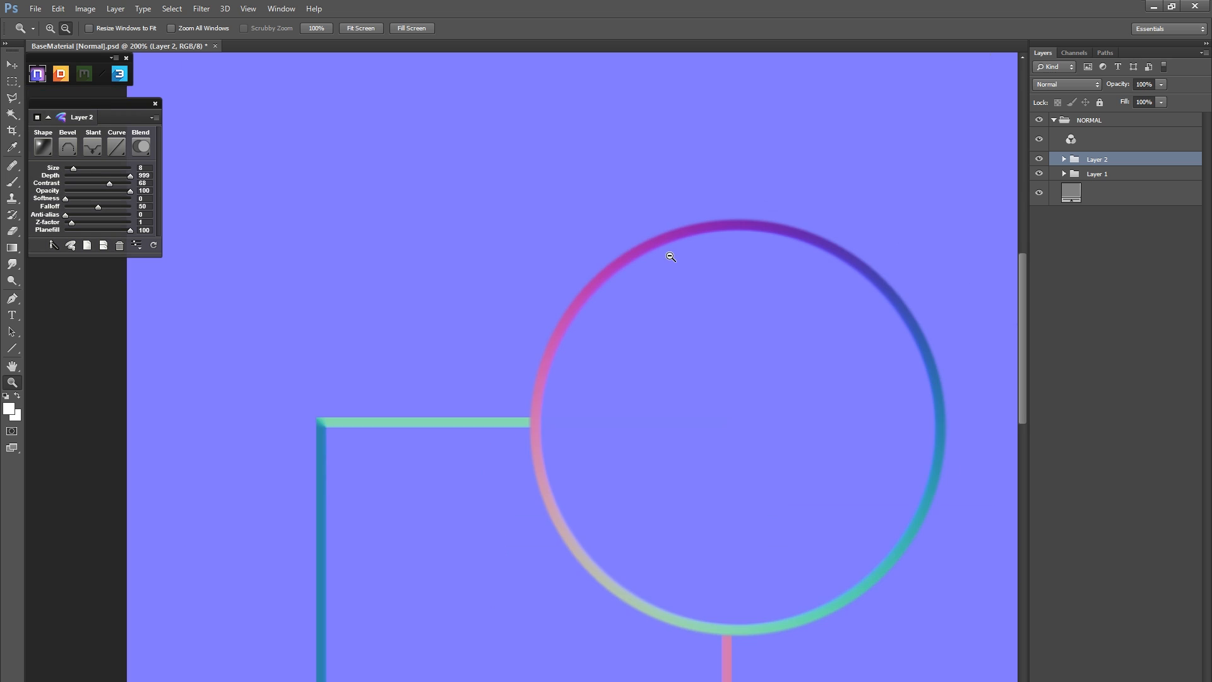
Step: Set the slant of the circle layer back to Up and browse the available curve profiles
left_click_drag(621, 375, 537, 341)
left_click(94, 147)
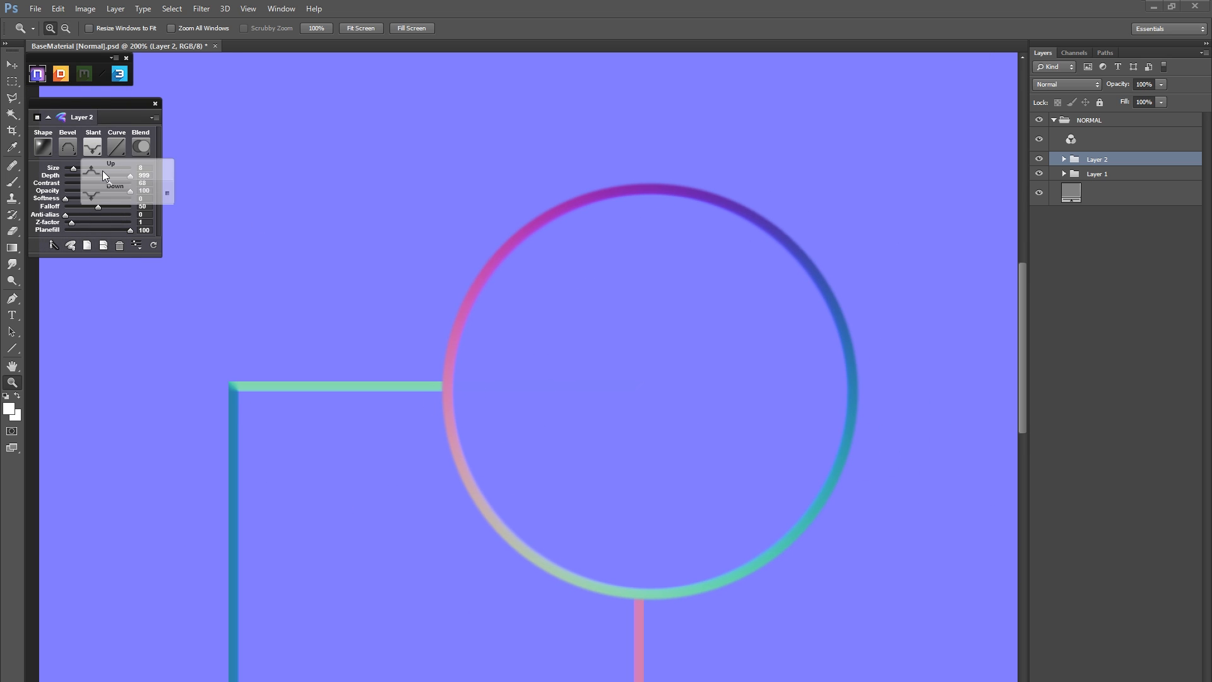
left_click(104, 171)
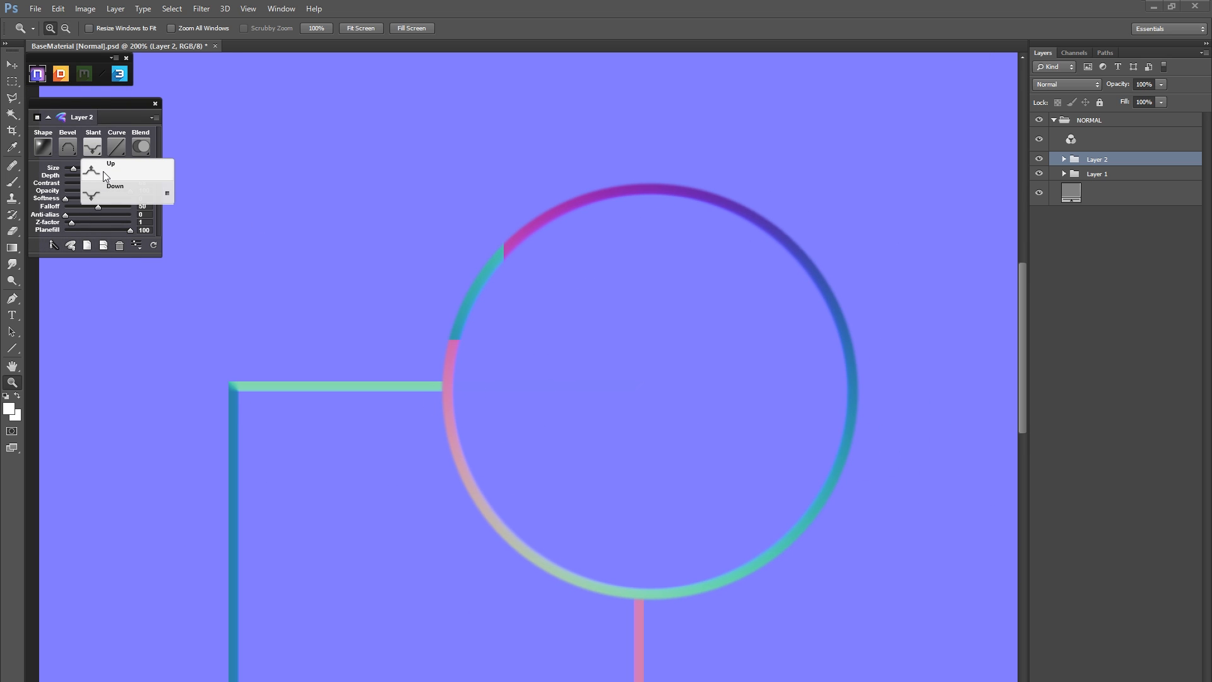
left_click(123, 146)
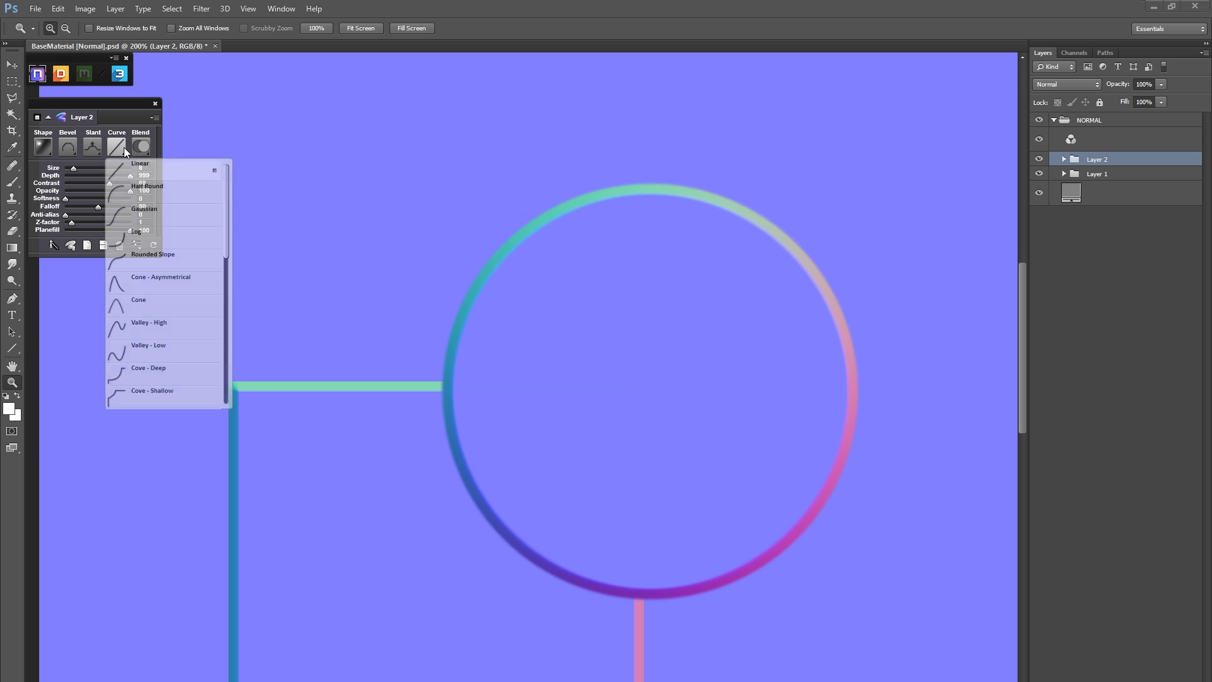
mouse_move(229, 186)
left_mouse_down()
mouse_move(218, 289)
mouse_move(236, 175)
left_mouse_up()
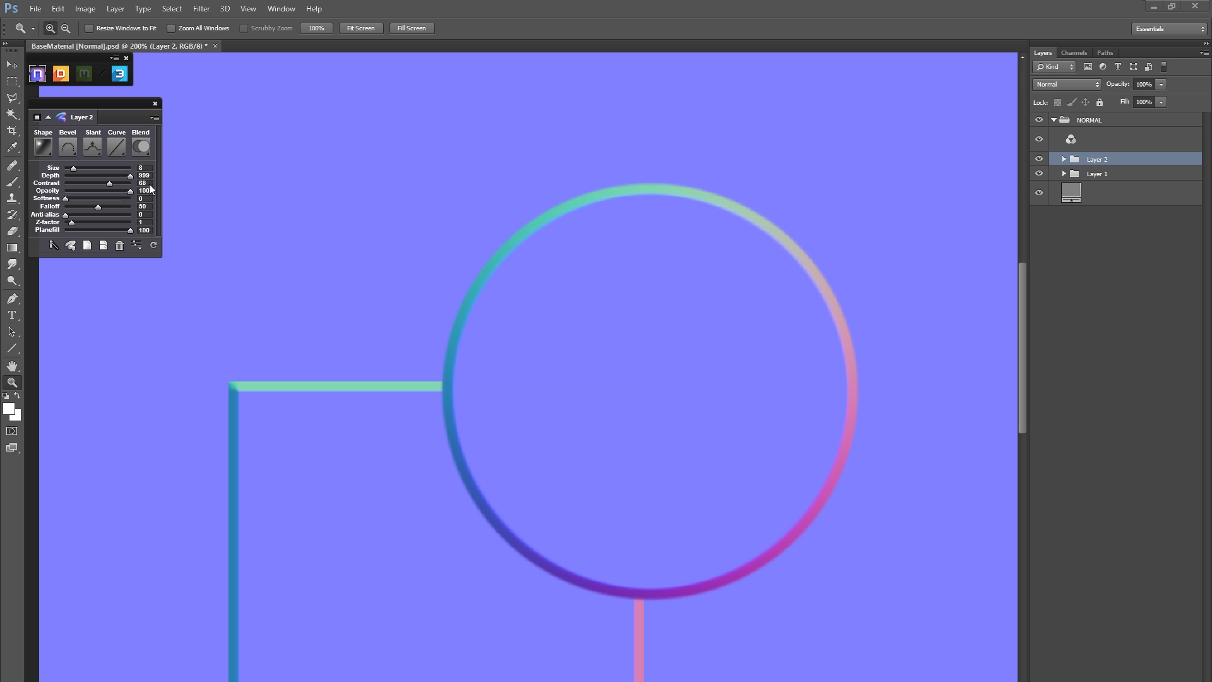
Step: Try the Overlay and Linear light blends on the circle layer, and return the blend to Normal
left_click(146, 145)
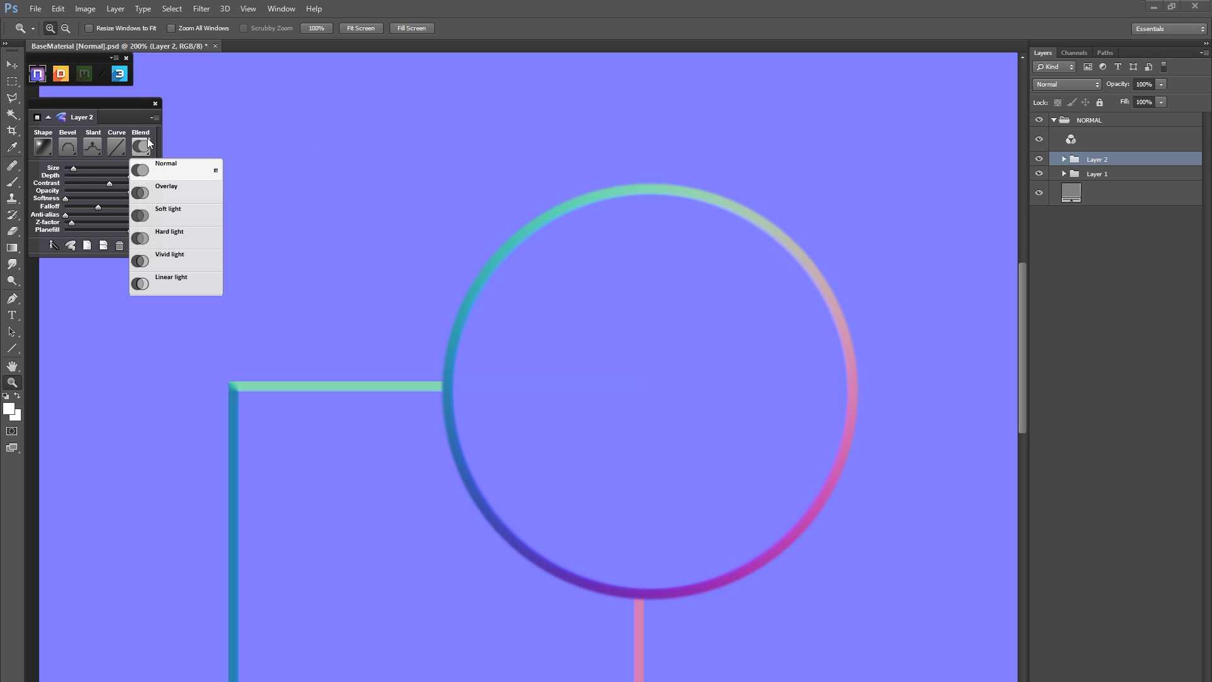
left_click(177, 189)
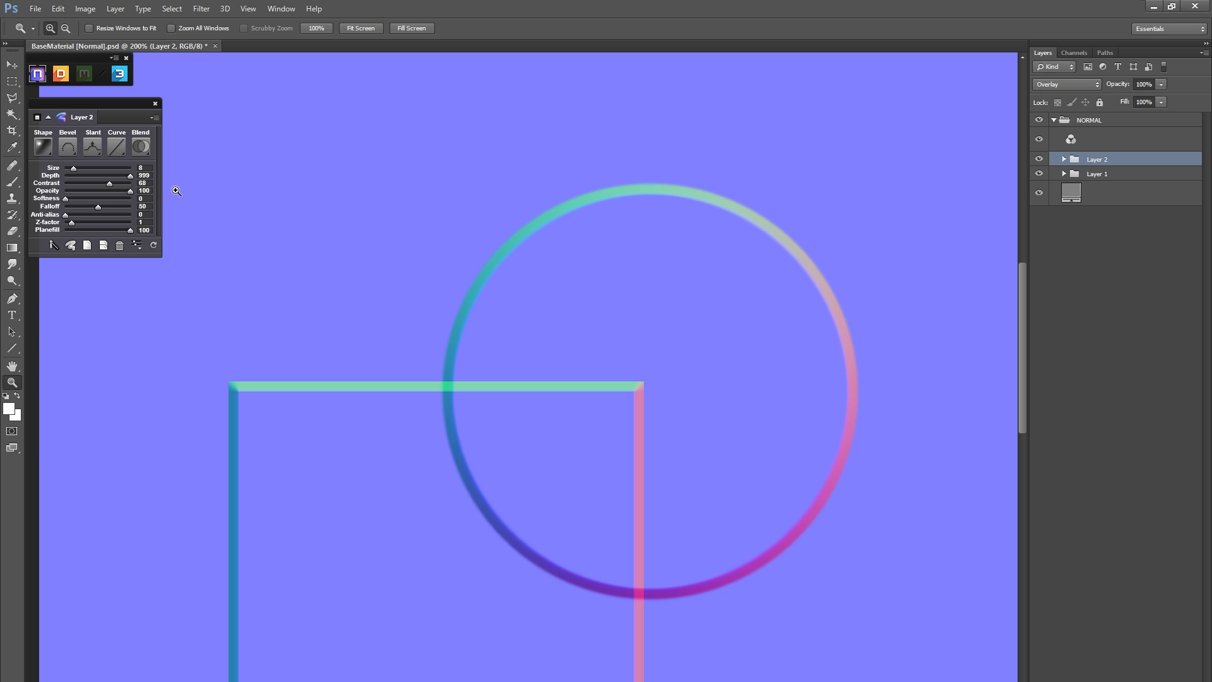
left_click(140, 148)
left_click(169, 275)
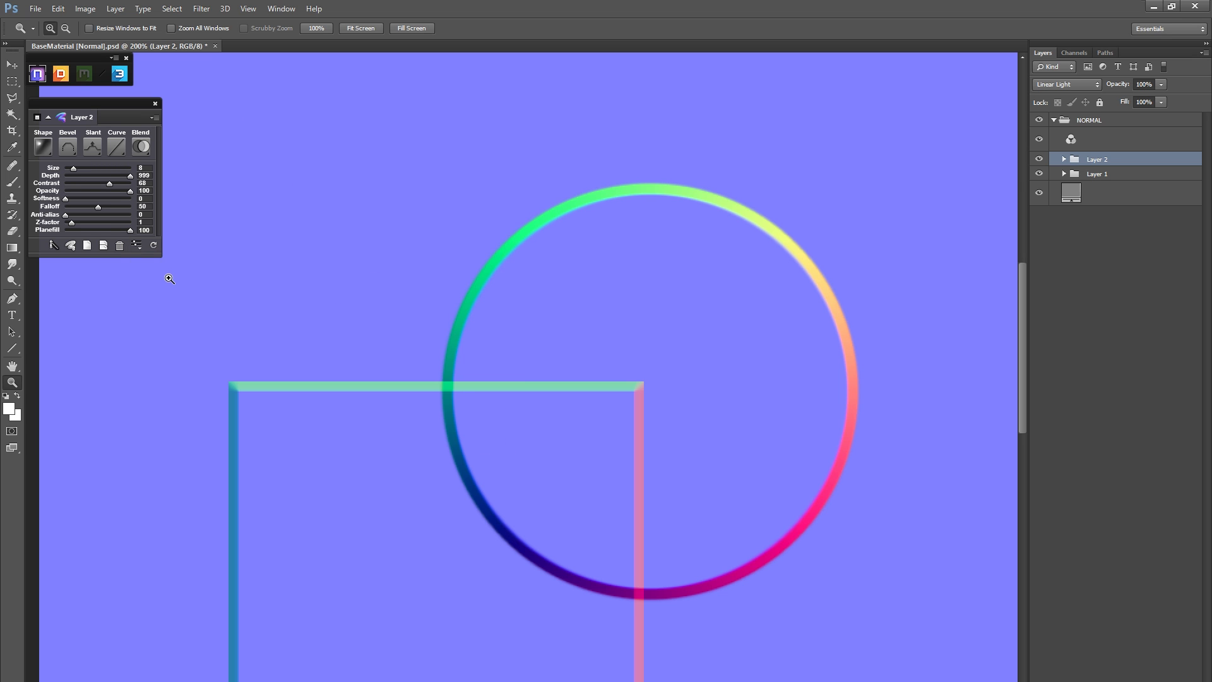
left_click(141, 148)
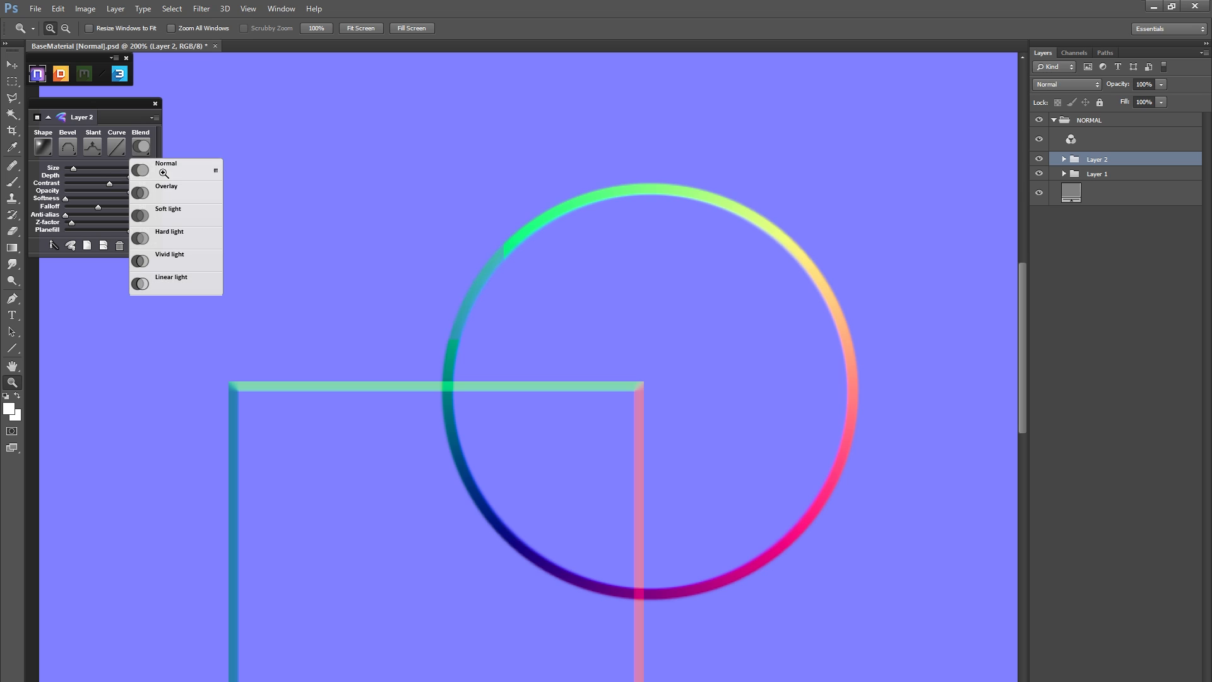
left_click(164, 173)
Step: Blend the circle layer with Overlay and set its size to 13
left_click(144, 150)
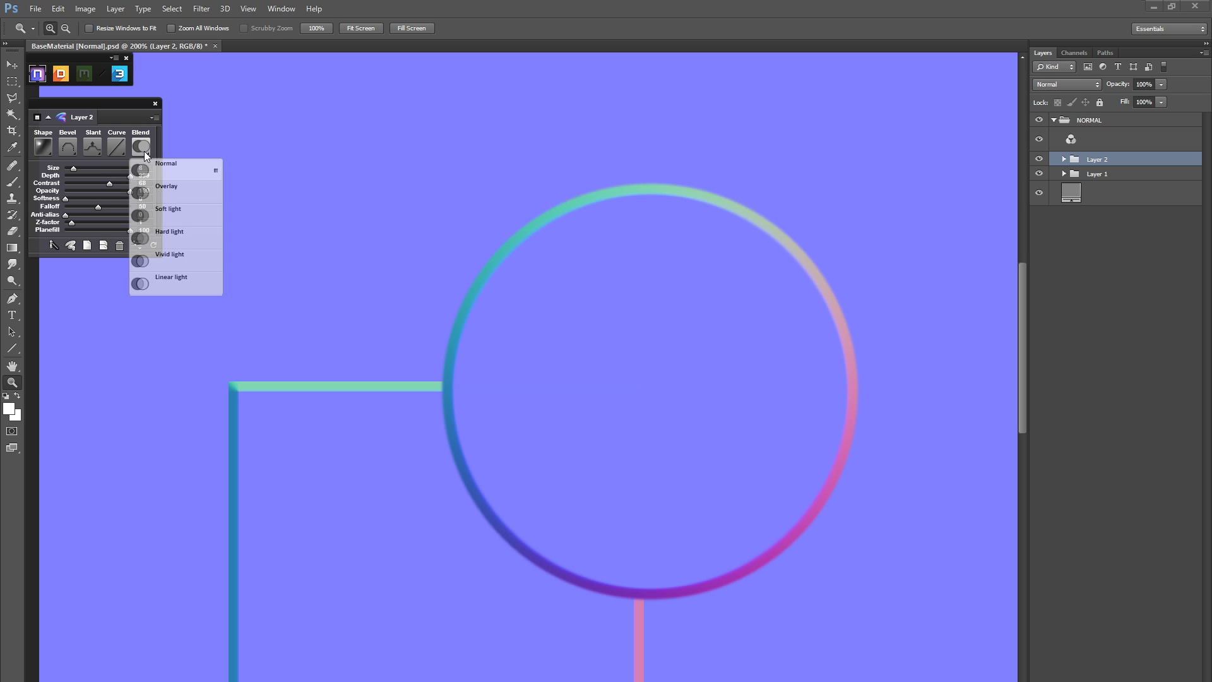
left_click(169, 194)
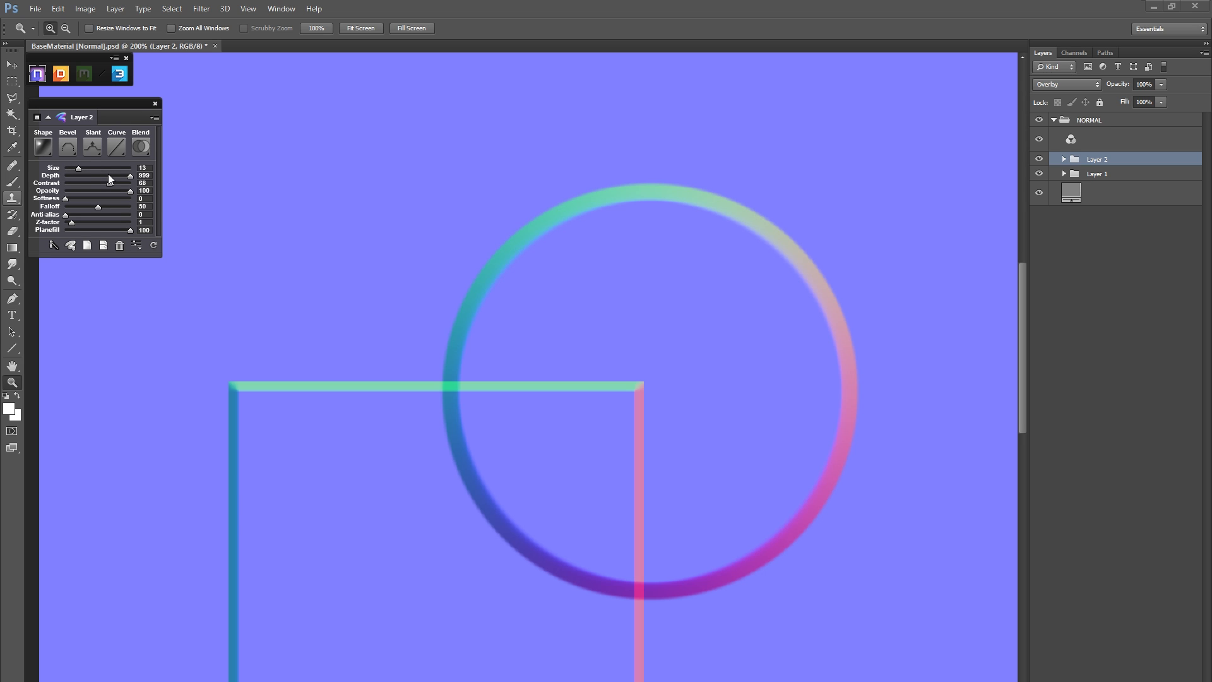
Step: Try a depth of 54 on the circle layer, restore it to 999, and raise the contrast to 100
left_click_drag(108, 174, 69, 176)
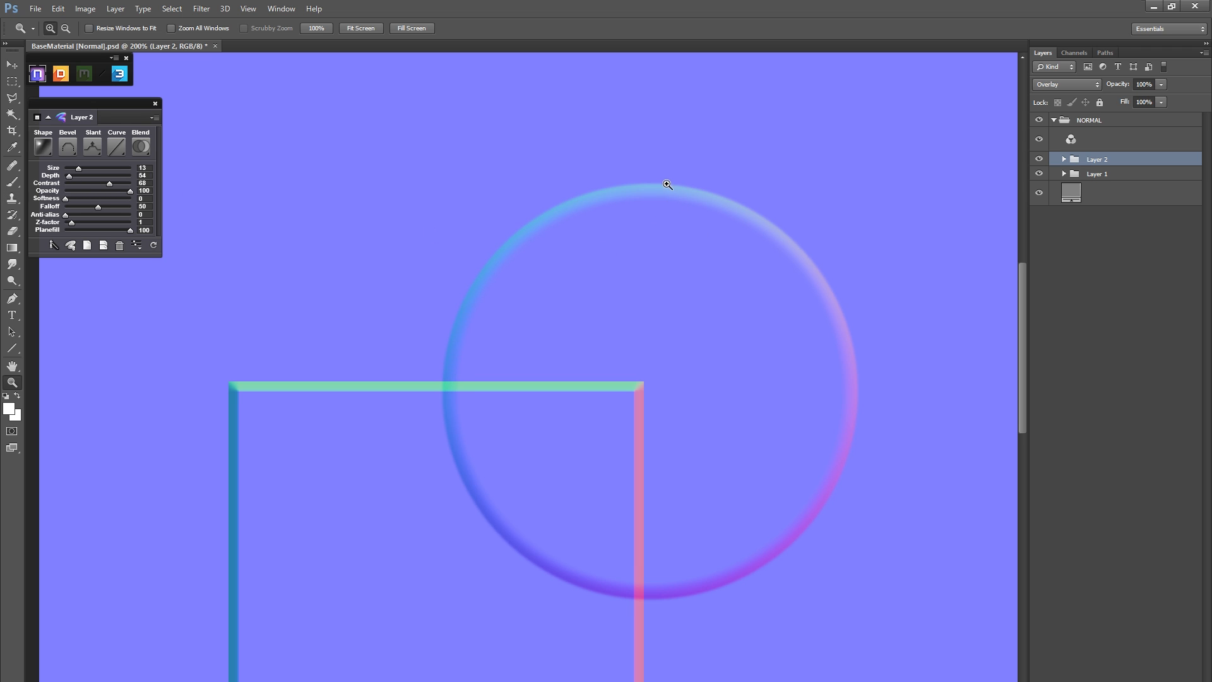
left_click_drag(71, 177, 138, 167)
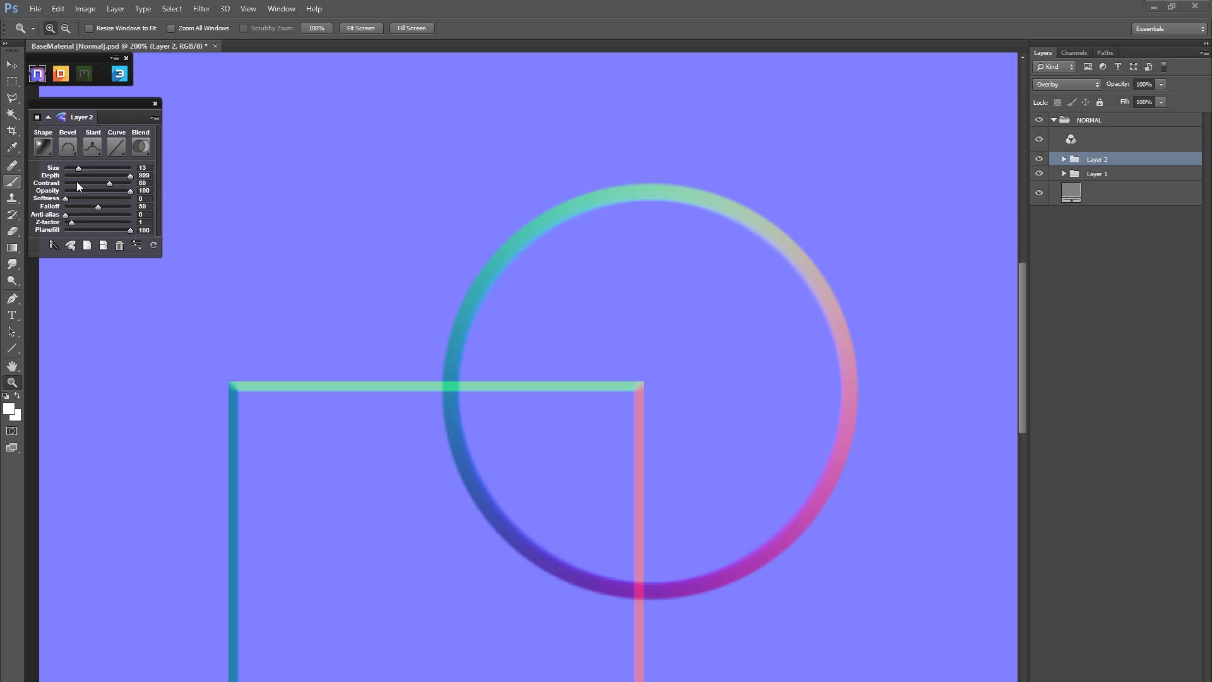
left_click_drag(87, 183, 104, 183)
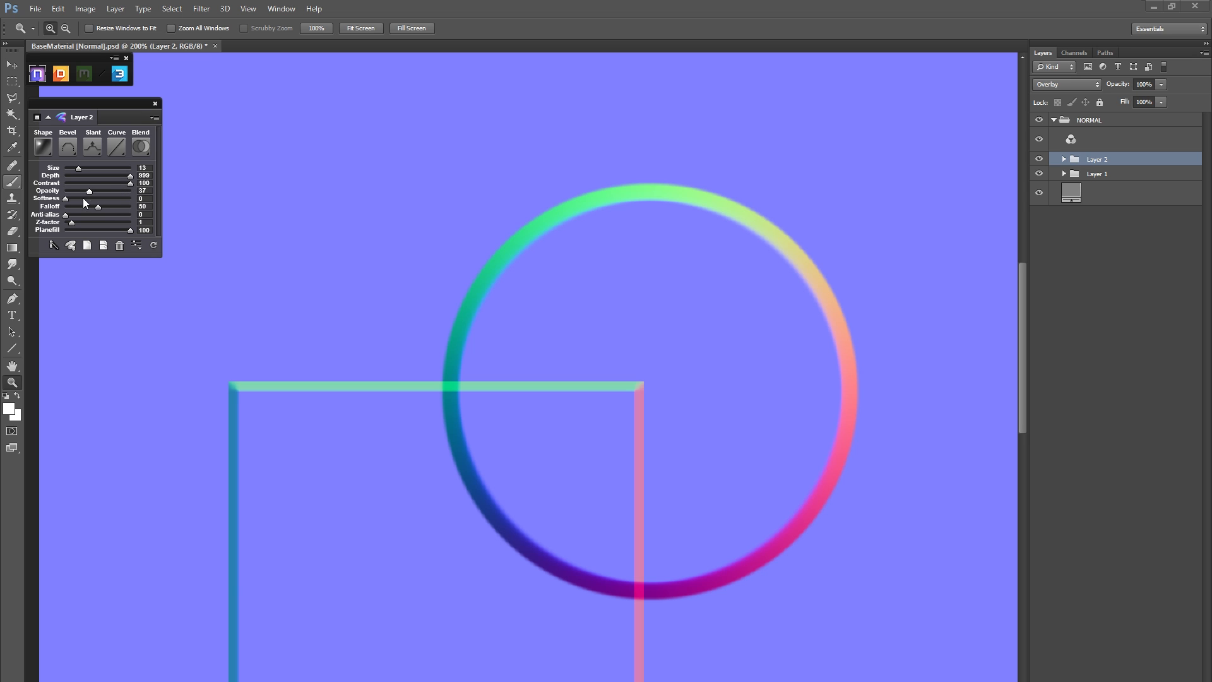
Step: Try an opacity of 36 and a softness of 16 on the circle layer, restoring them to 100 and 0
mouse_move(83, 199)
left_mouse_down()
mouse_move(72, 197)
mouse_move(102, 192)
left_mouse_up()
left_click(89, 191)
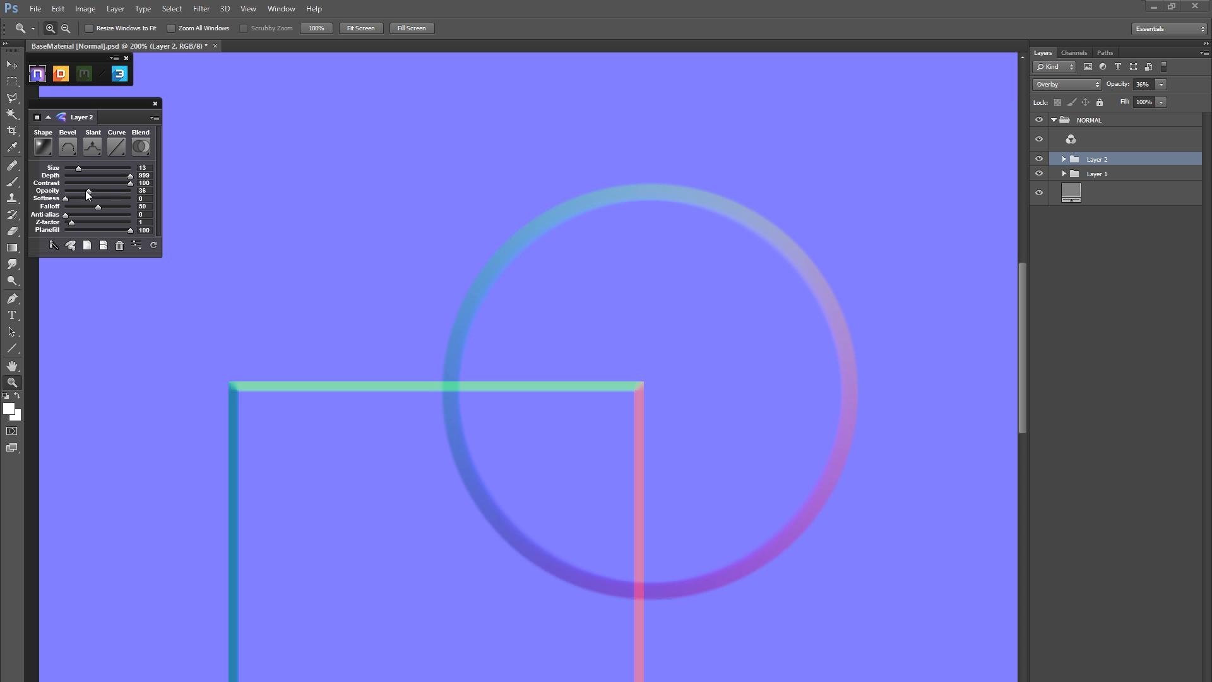
left_click_drag(134, 187, 146, 186)
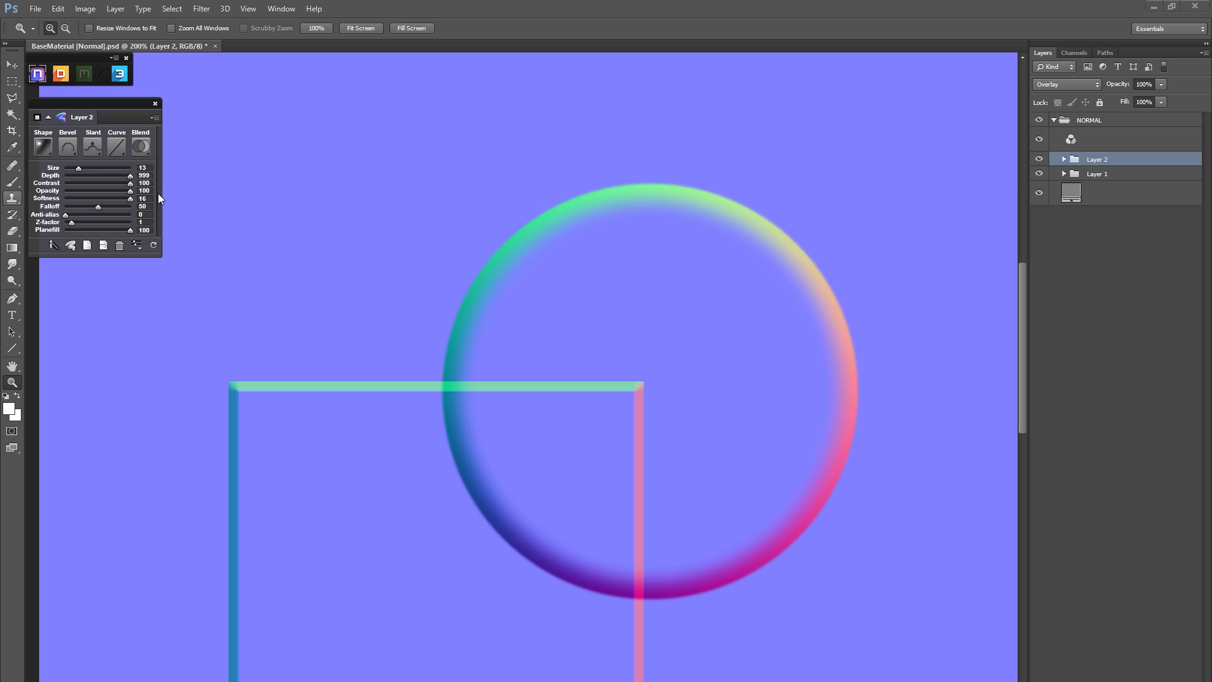
left_click_drag(130, 203, 76, 203)
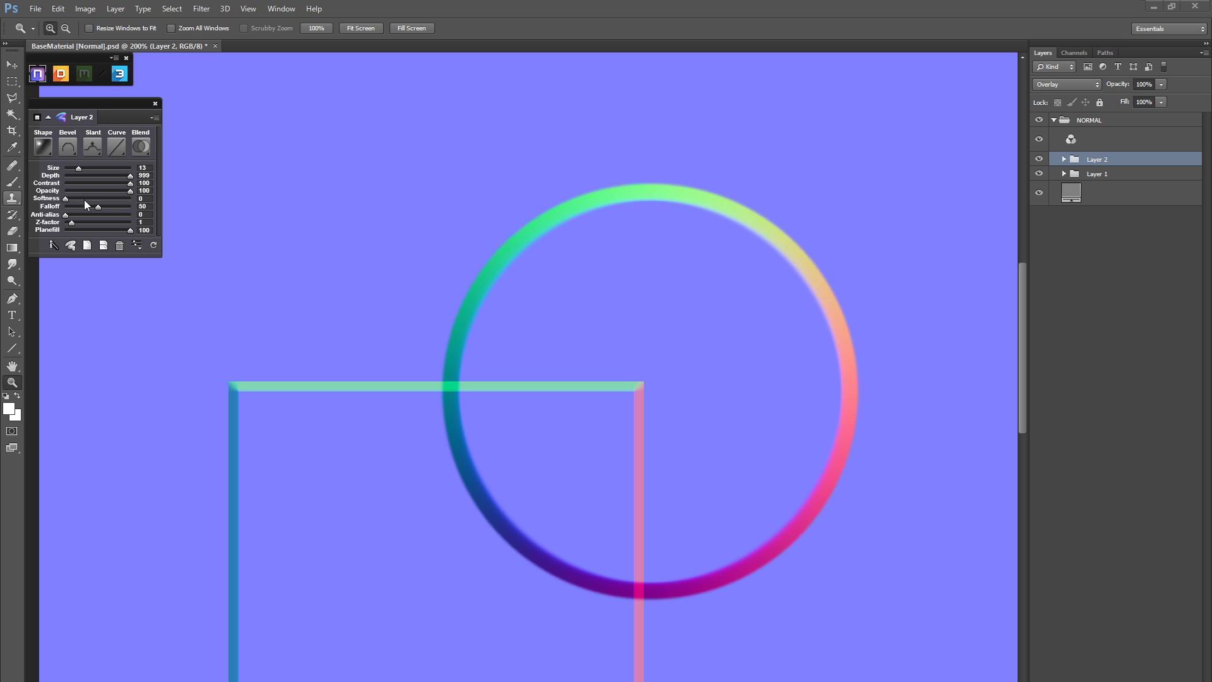
Step: Return the circle layer's blend to Normal, and try lowering its planefill and falloff
left_click(141, 146)
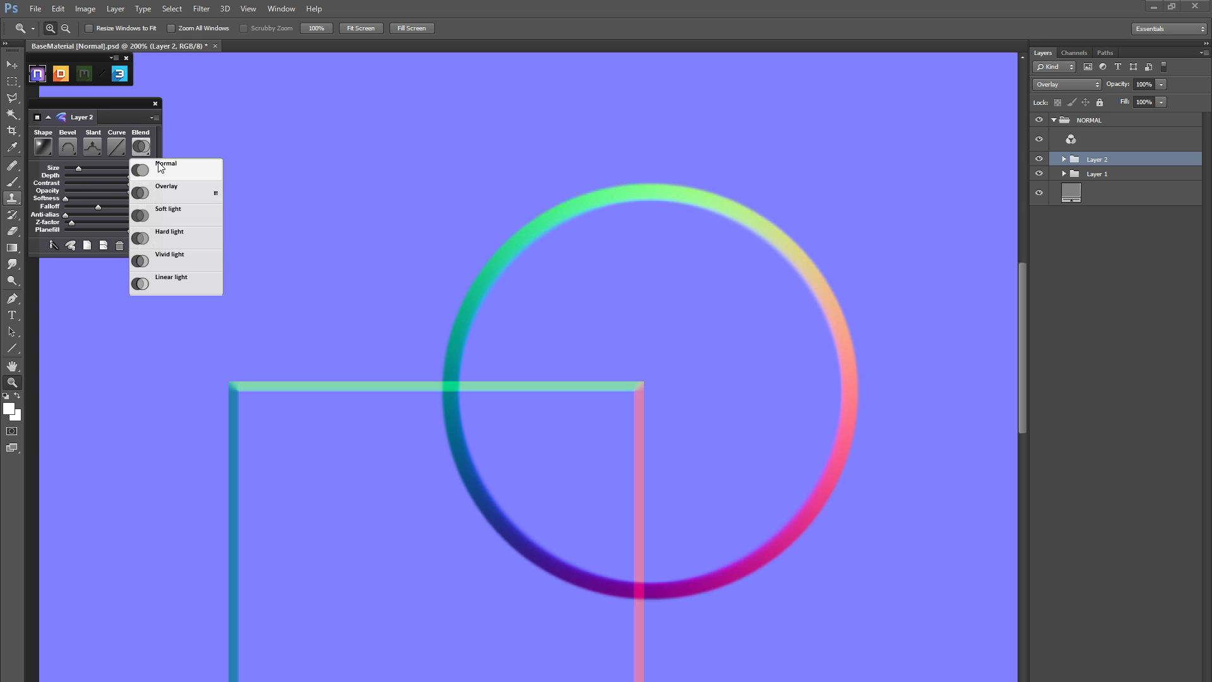
left_click(161, 167)
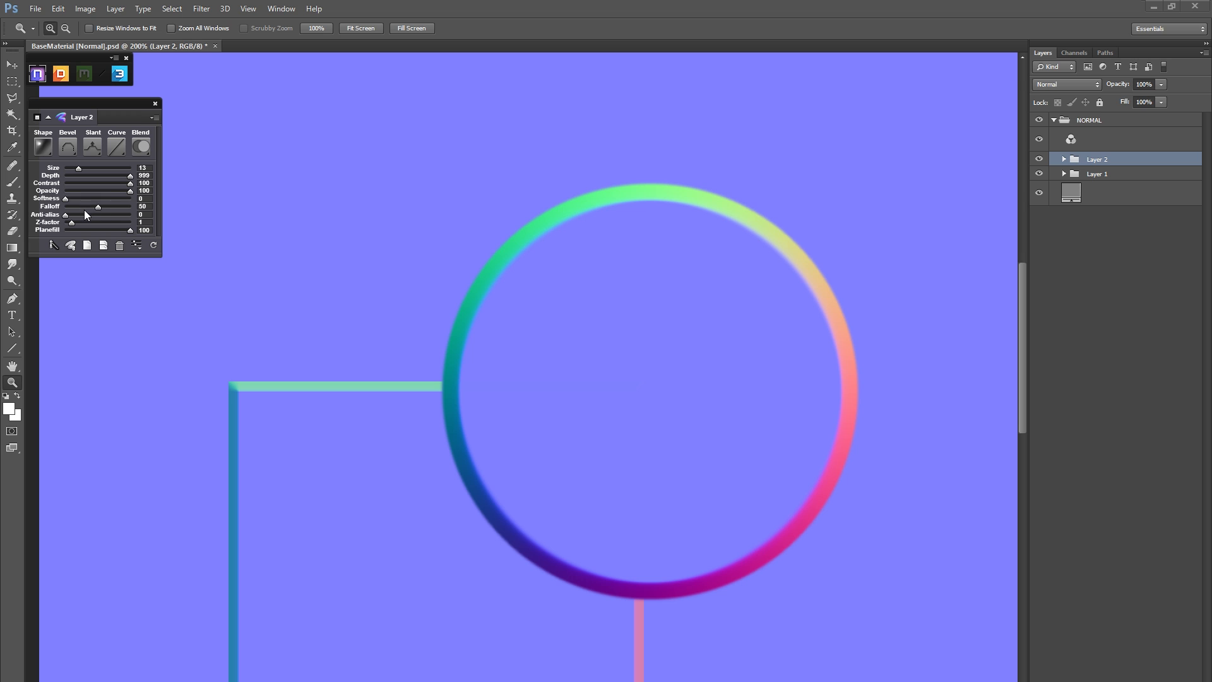
left_click_drag(130, 230, 66, 230)
mouse_move(98, 208)
left_mouse_down()
mouse_move(73, 211)
mouse_move(118, 208)
mouse_move(66, 206)
left_mouse_up()
left_click(136, 245)
left_click(138, 248)
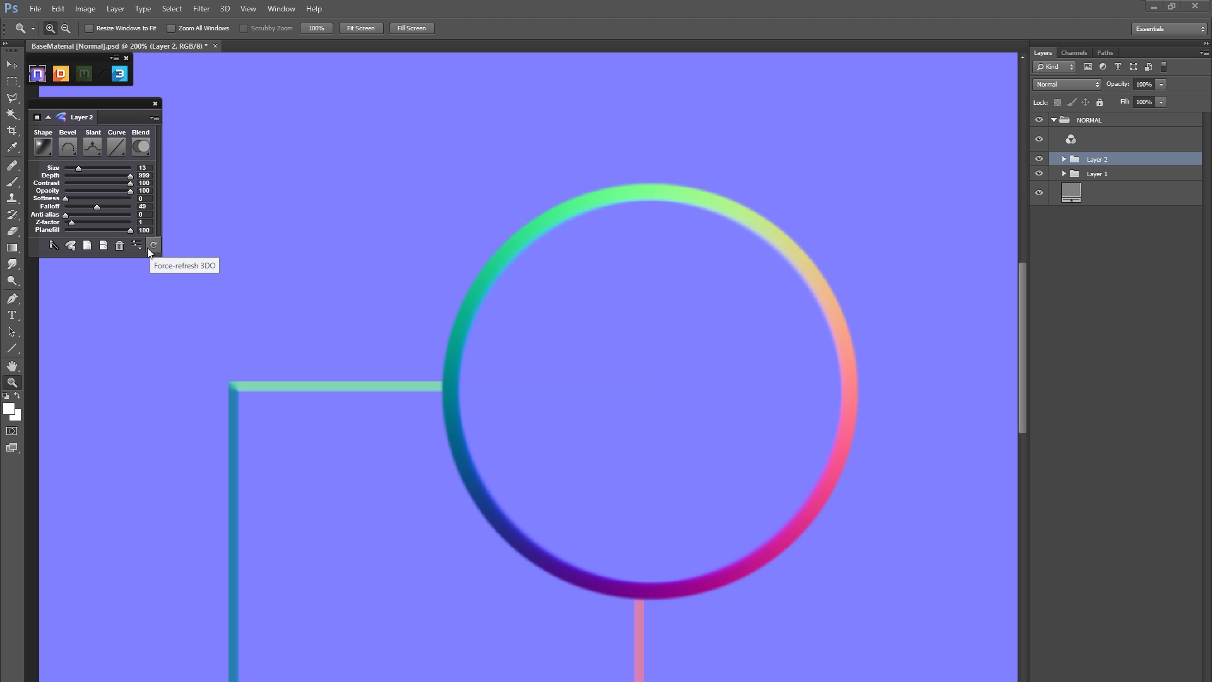
left_click(149, 248)
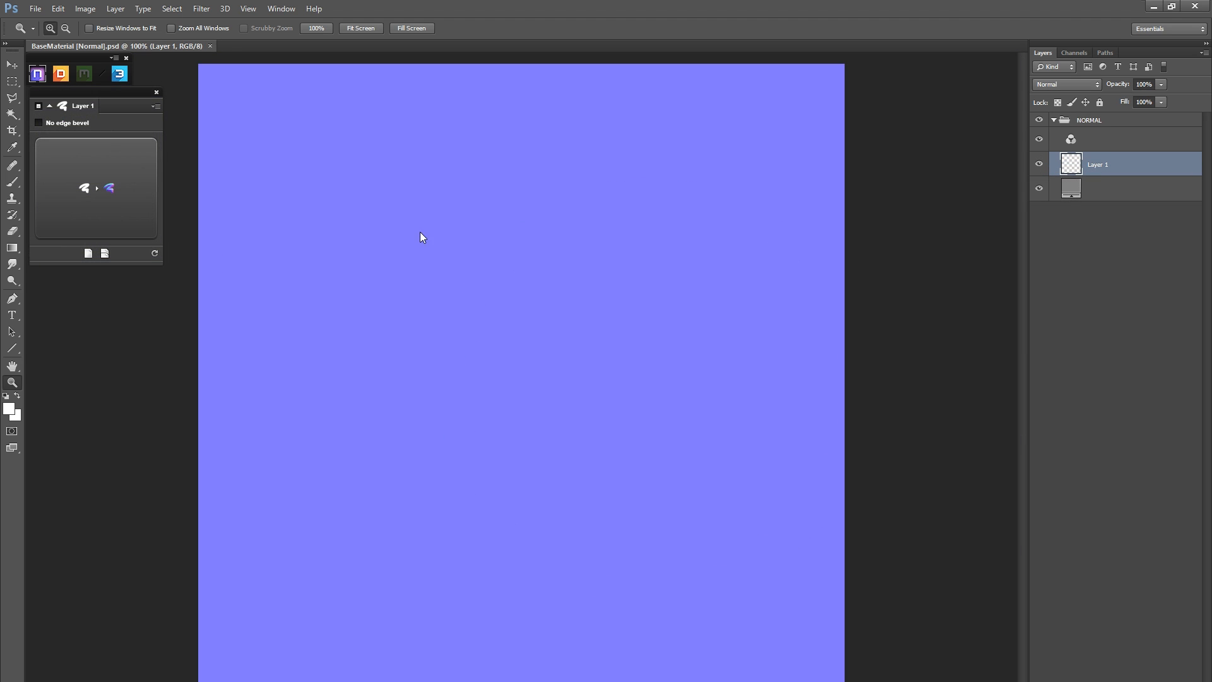
Step: Create an edgeless sculpt layer, try a freehand brush stroke on it, and undo the stroke
left_click(89, 255)
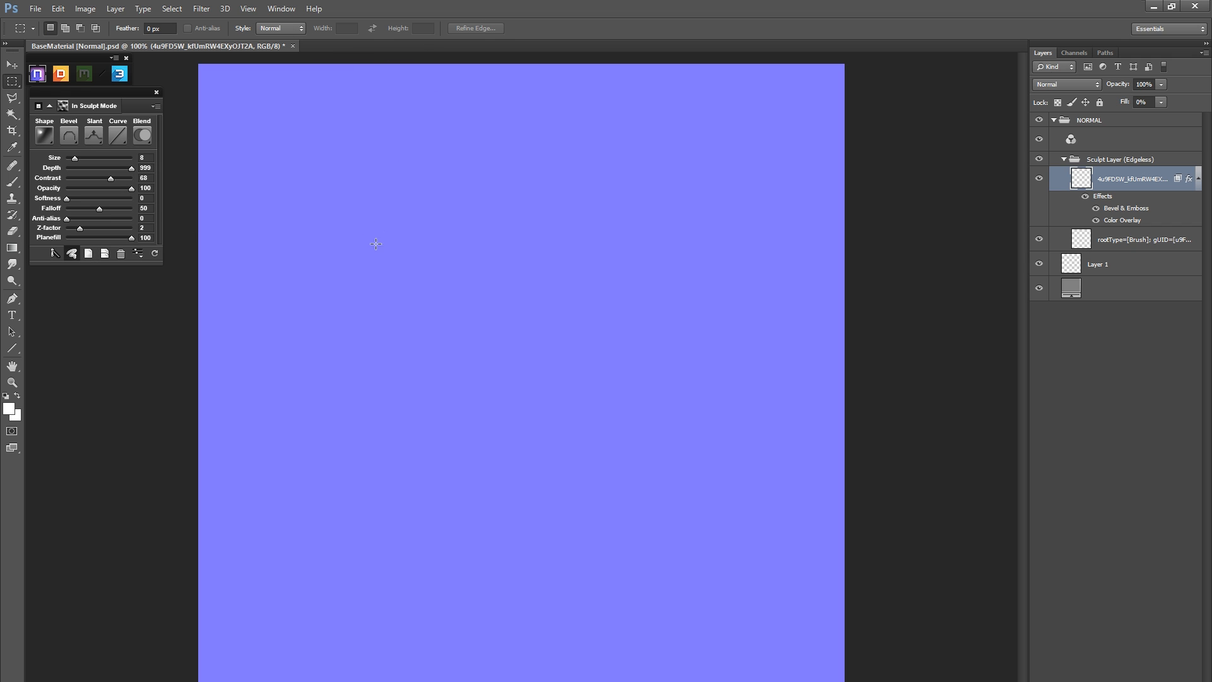
key("b")
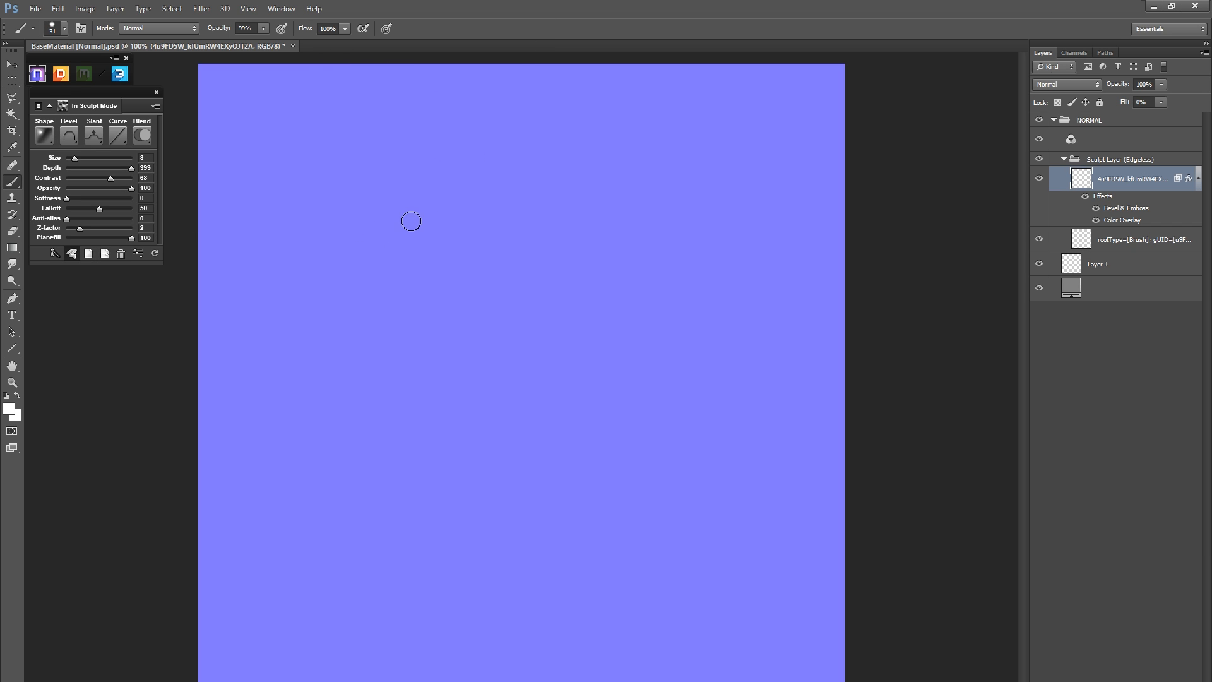
mouse_move(407, 152)
left_mouse_down()
mouse_move(385, 198)
mouse_move(424, 210)
mouse_move(430, 243)
mouse_move(401, 295)
mouse_move(466, 378)
mouse_move(541, 420)
left_mouse_up()
key("ctrl+z")
Step: Try filling a wide rectangular selection on the sculpt layer, and undo it
key("m")
left_click_drag(333, 308, 644, 373)
key("ctrl+d")
key("ctrl+alt+z")
key("ctrl+alt+z")
key("ctrl+alt+z")
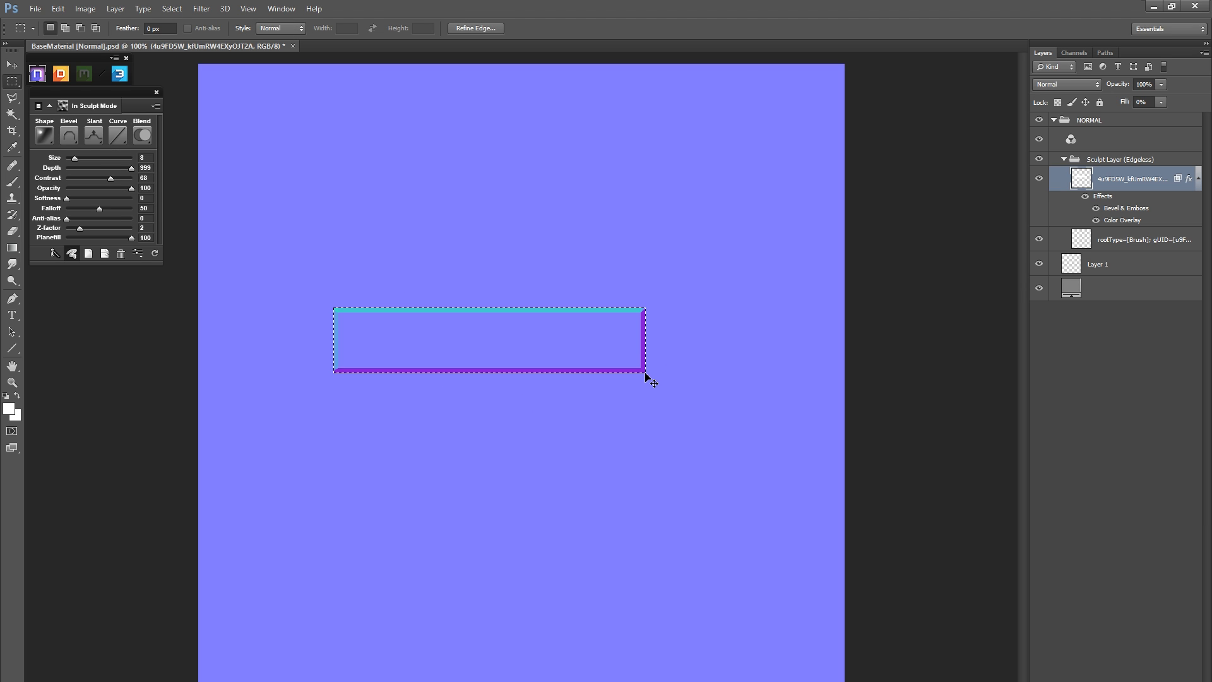
Step: Stamp one 52 px brush dot near the canvas's upper-left corner, and set the sculpt layer's size to 15 and softness to 6
key("z")
left_click(460, 273)
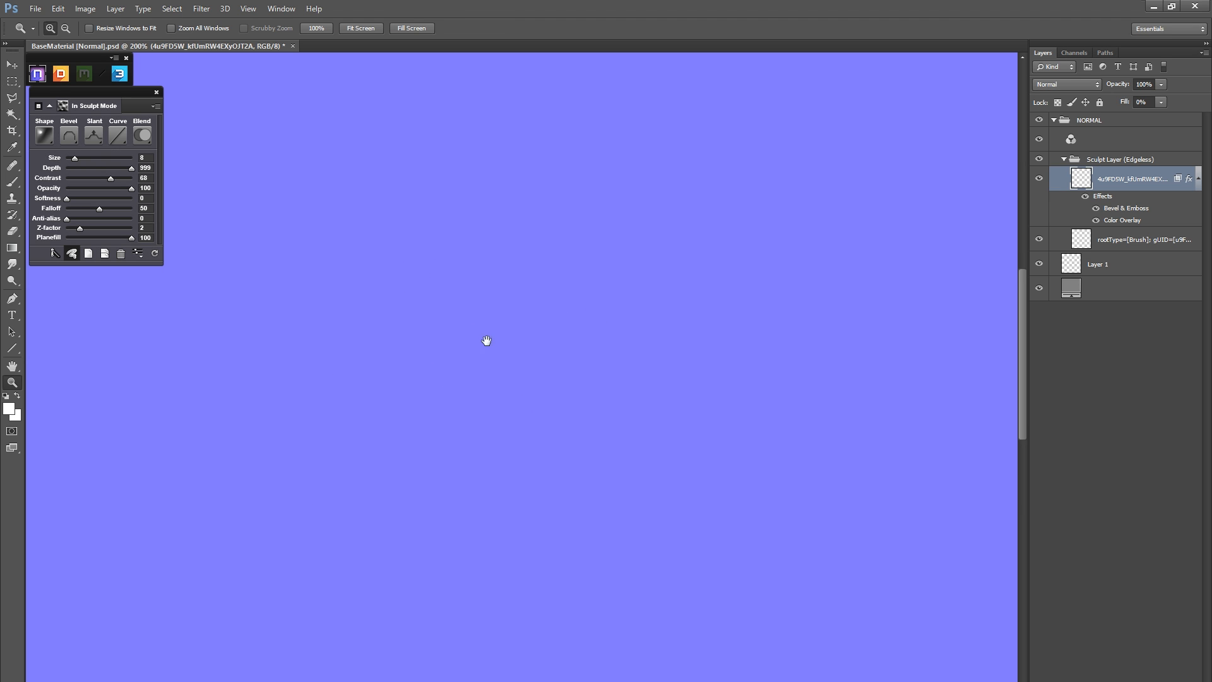
left_click(499, 351, "alt")
left_click(499, 351, "alt")
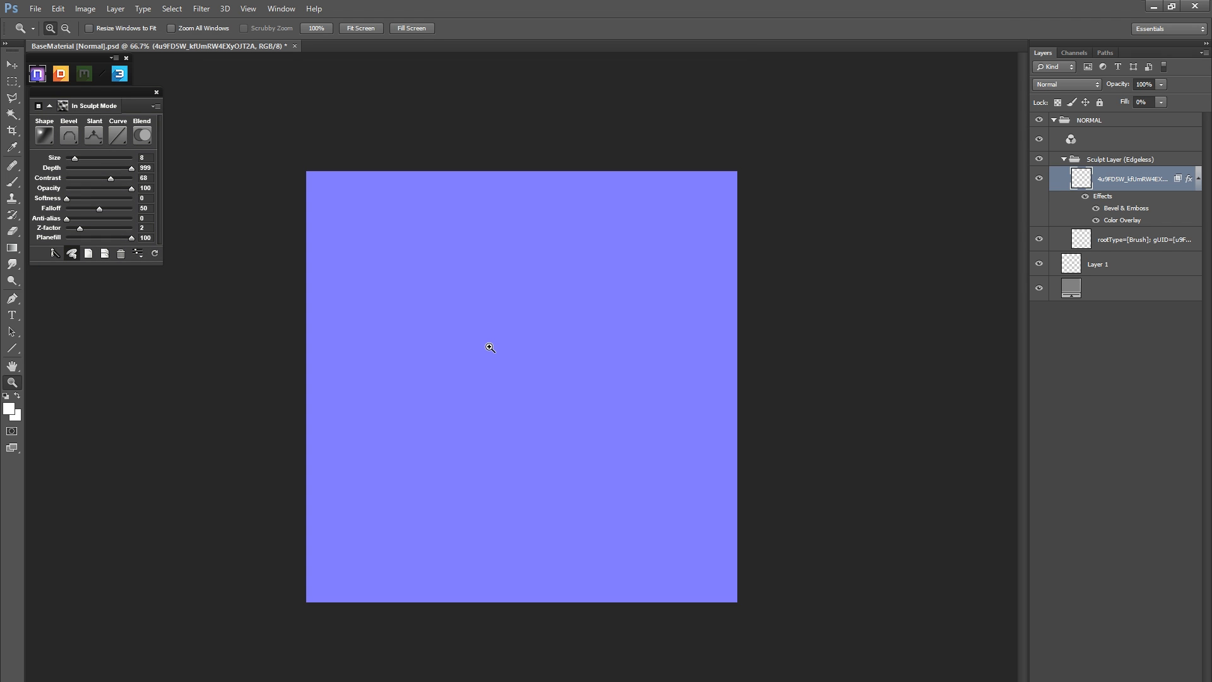
key("b")
left_click_drag(410, 284, 418, 289)
left_click(369, 221)
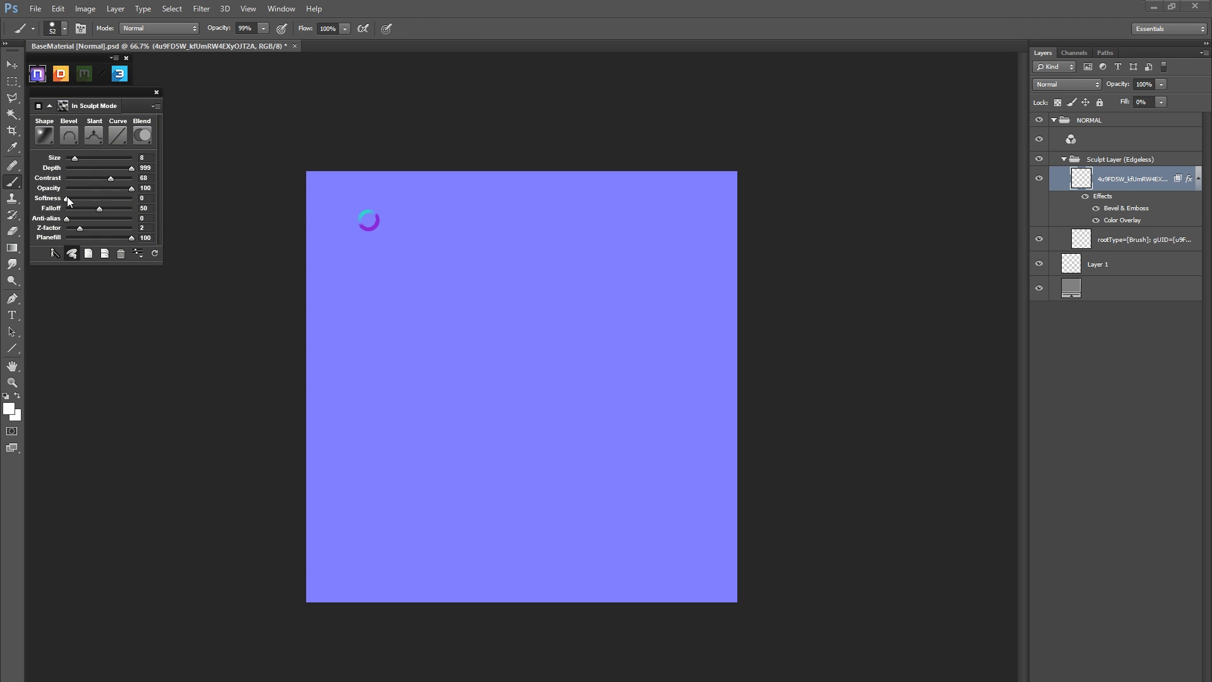
left_click(81, 157)
Step: Duplicate the dot downward into an evenly spaced column of three, and copy that column beside it
key("v")
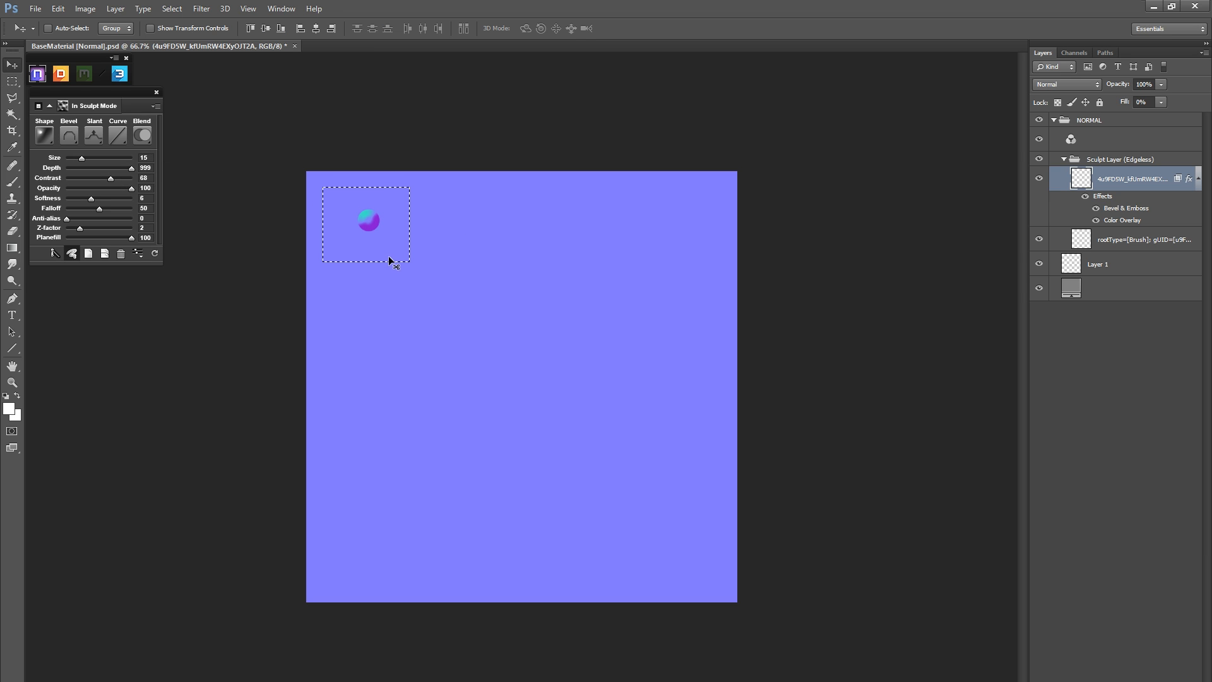
mouse_move(366, 222)
left_mouse_down()
mouse_move(390, 243)
mouse_move(364, 297)
mouse_move(365, 286)
mouse_move(366, 355)
left_mouse_up()
key("m")
mouse_move(315, 187)
left_mouse_down()
mouse_move(406, 411)
mouse_move(407, 396)
left_mouse_up()
key("v")
left_click_drag(386, 352, 440, 352)
key("ctrl+d")
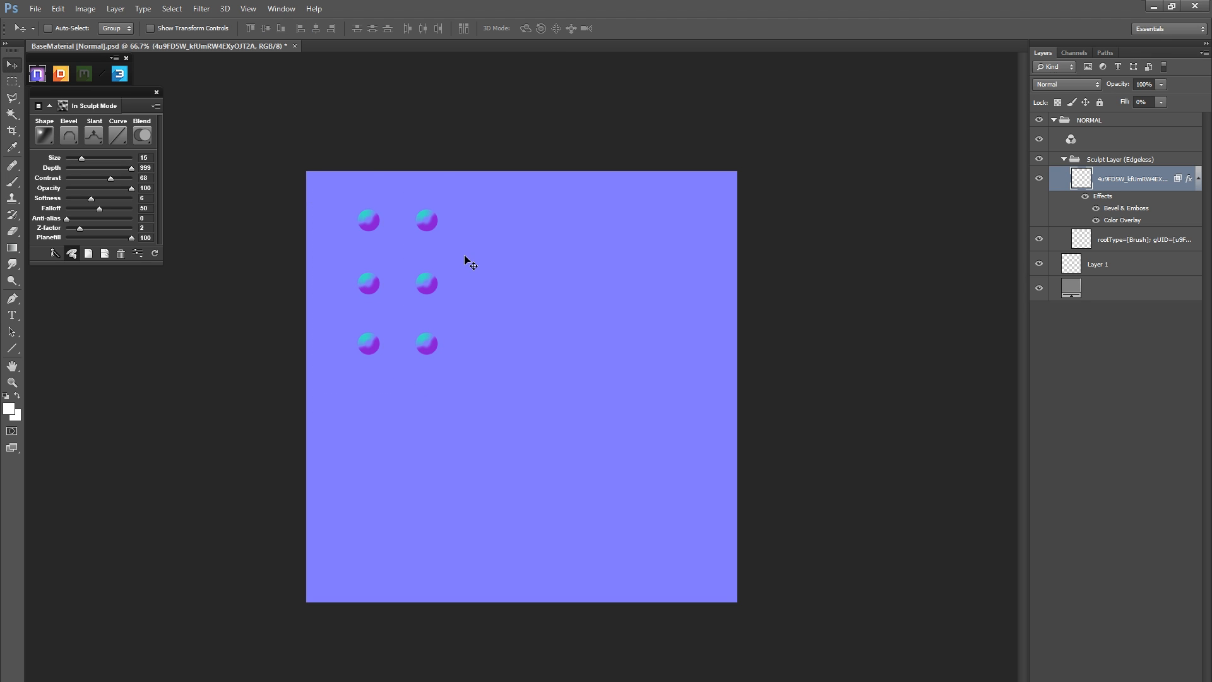
Step: Copy the second column of dots to the right to complete a three-by-three grid
key("m")
left_click_drag(446, 176, 420, 391)
key("v")
left_click_drag(419, 343, 481, 345)
key("ctrl+d")
Step: Inspect the dots up close, and exit sculpt mode to convert the grid of dots into finished normals
key("z")
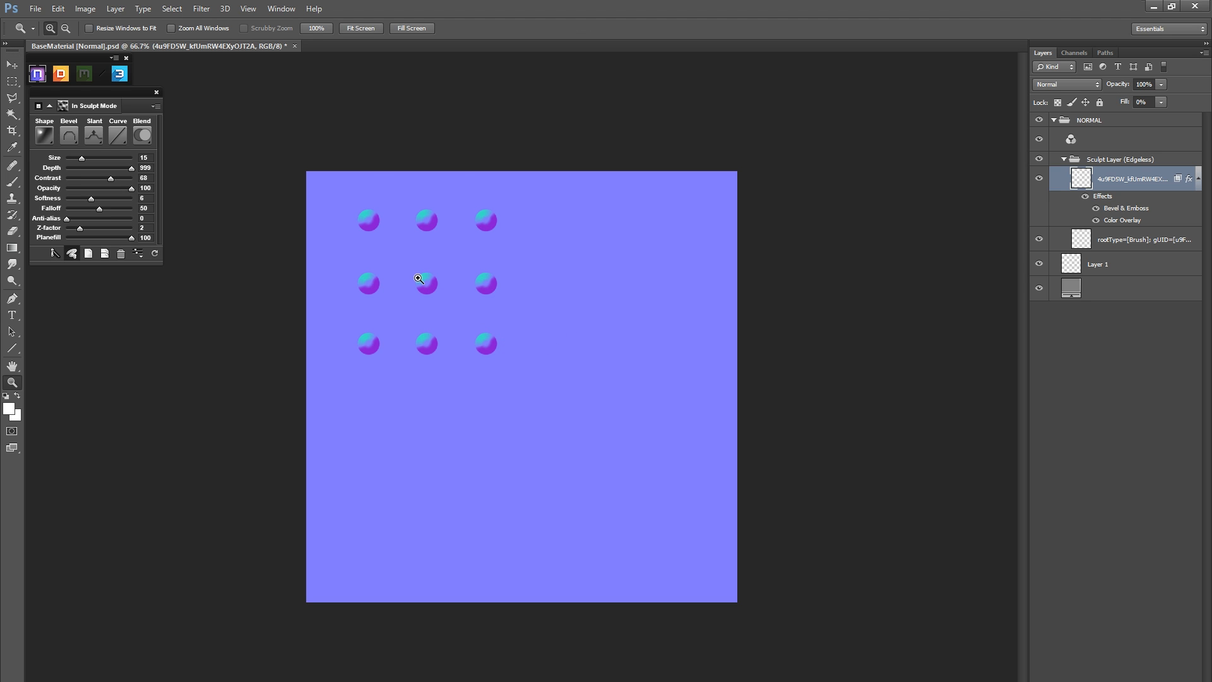
left_click(424, 279)
left_click(335, 168)
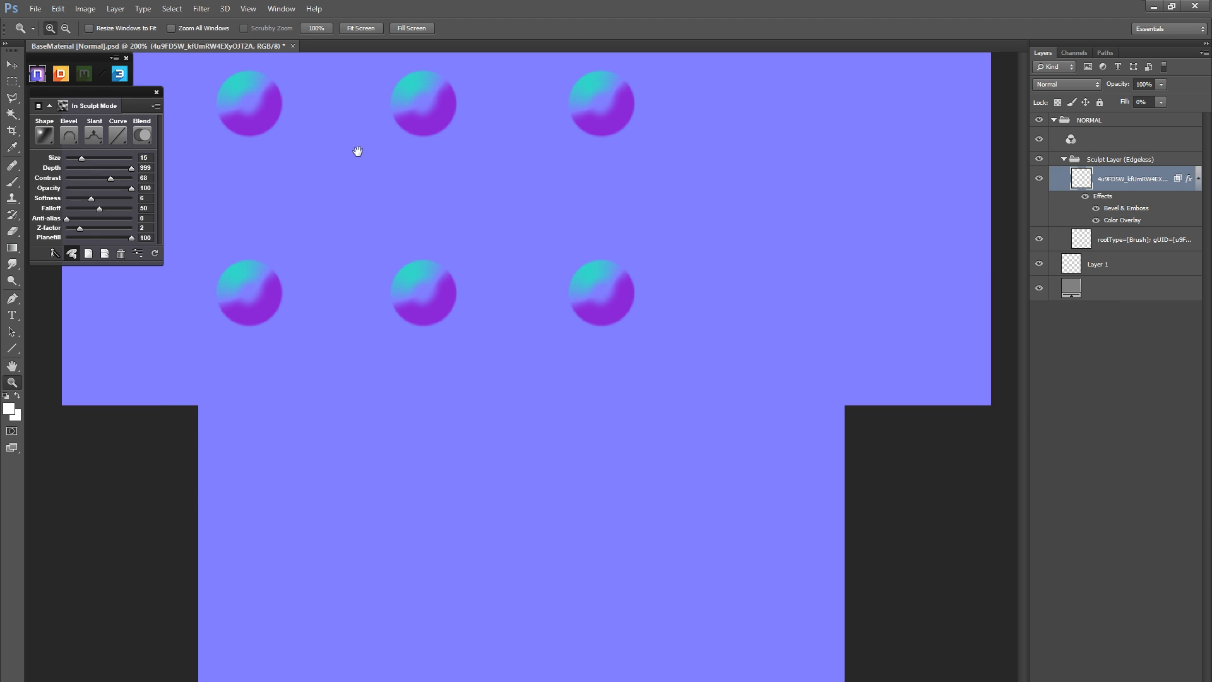
left_click(478, 344, "alt")
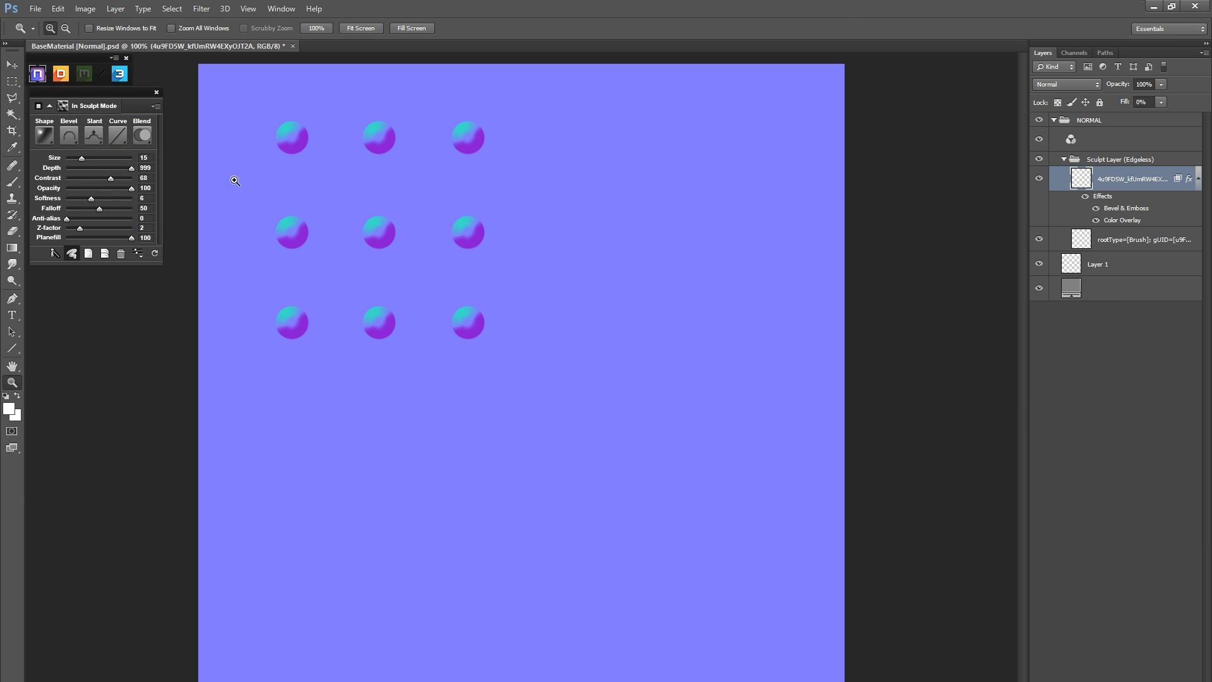
left_click(71, 254)
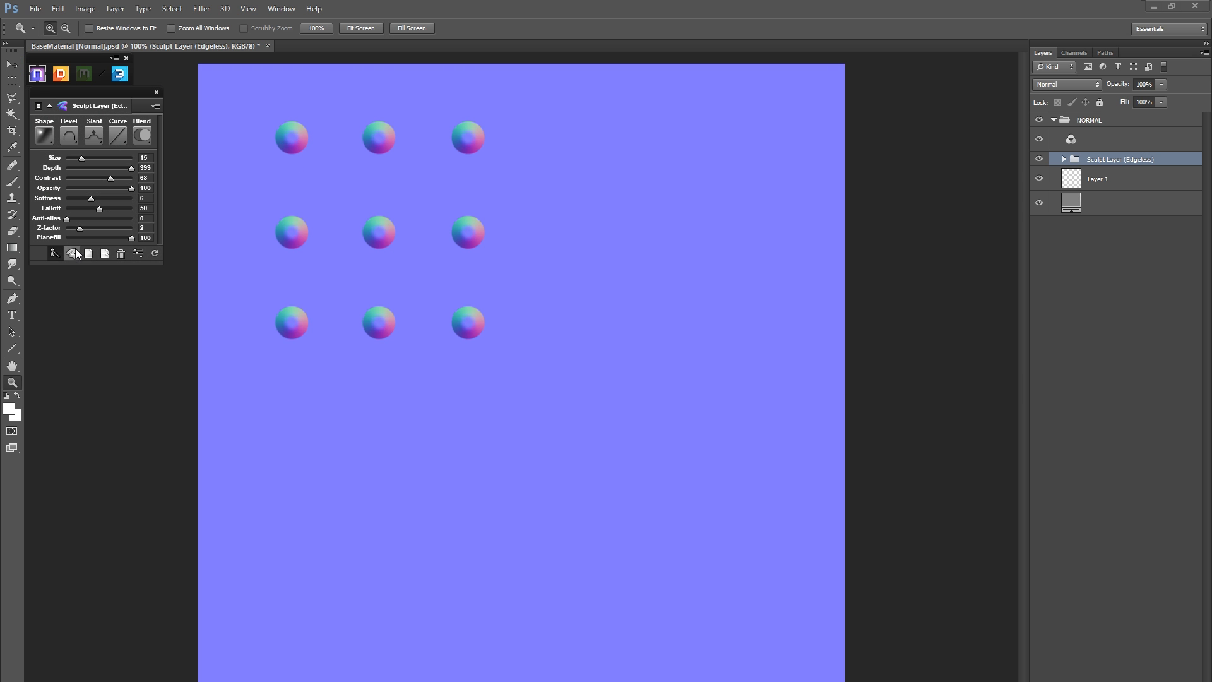
Step: Re-enter sculpt mode on the dot grid's layer and check the dots
left_click(74, 254)
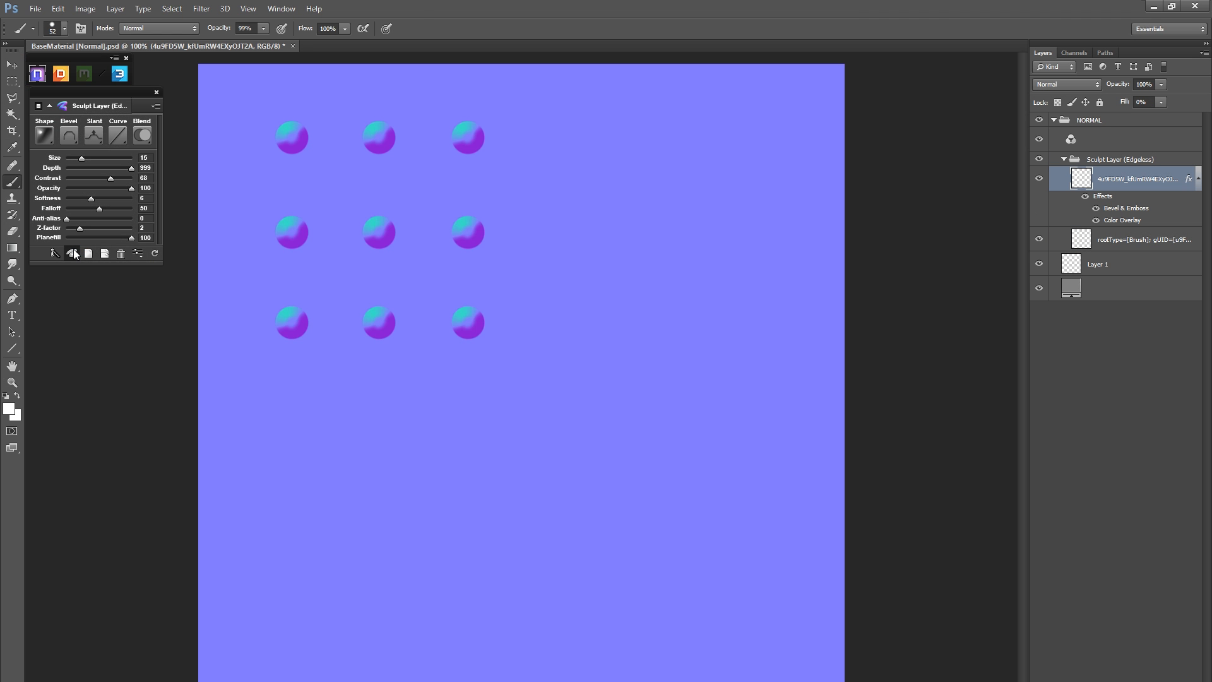
key("z")
left_click(376, 230)
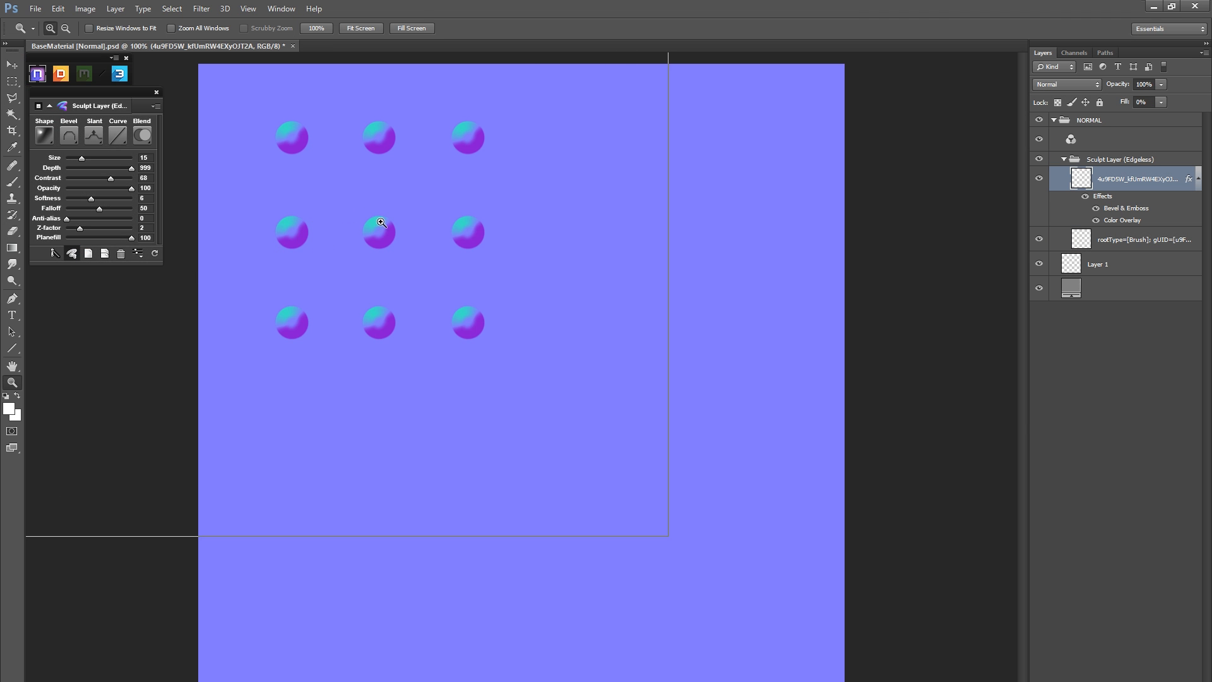
left_click(458, 343, "alt")
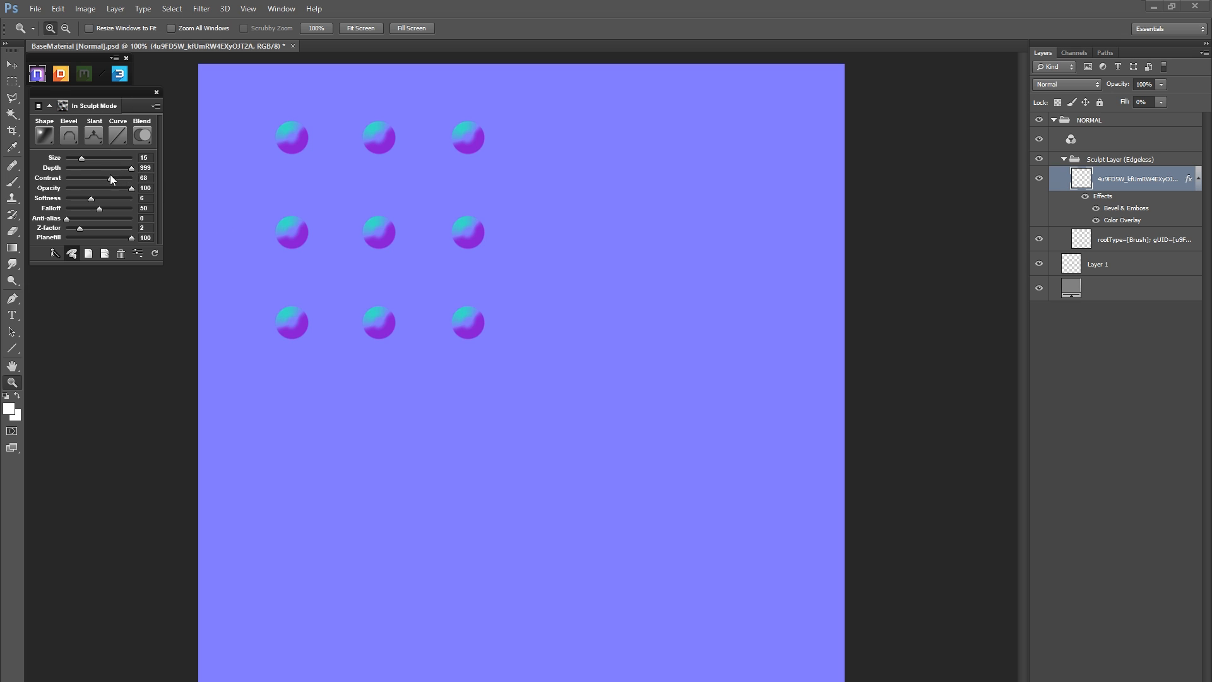
Step: Set the sculpted dots' size to 18, and try flipping their slant before flipping it back
left_click_drag(81, 158, 85, 159)
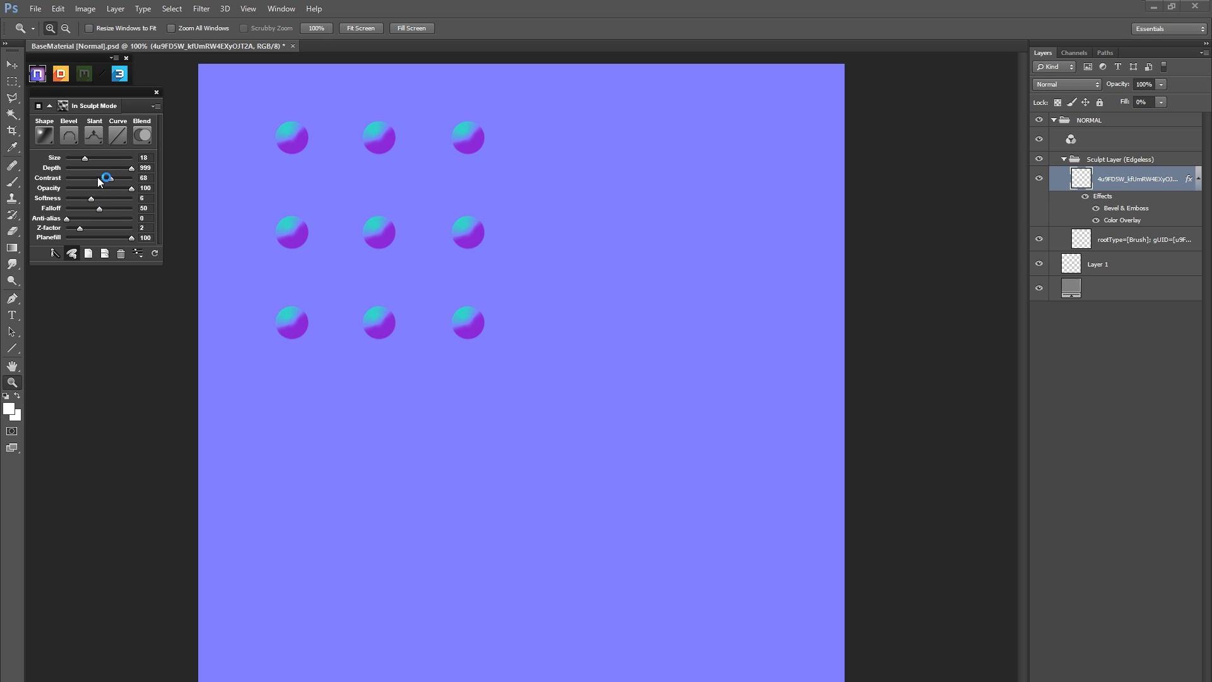
left_click(103, 167)
left_click_drag(103, 168, 132, 168)
left_click(93, 139)
left_click(107, 184)
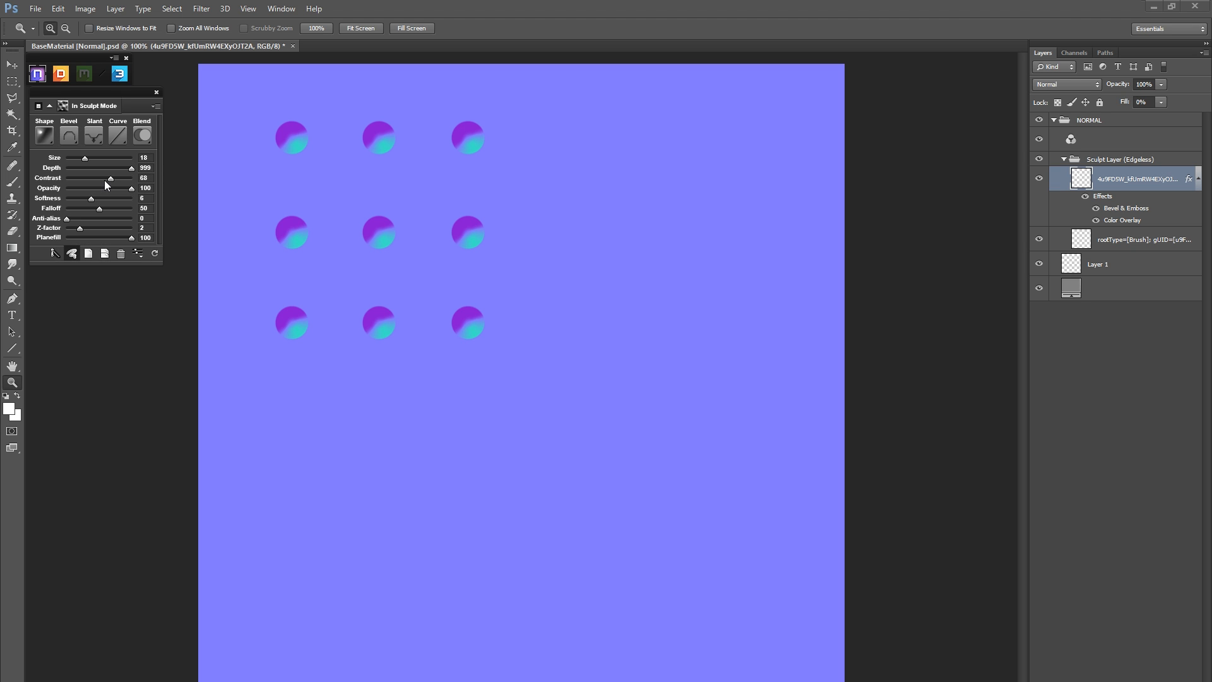
left_click(93, 137)
left_click(95, 156)
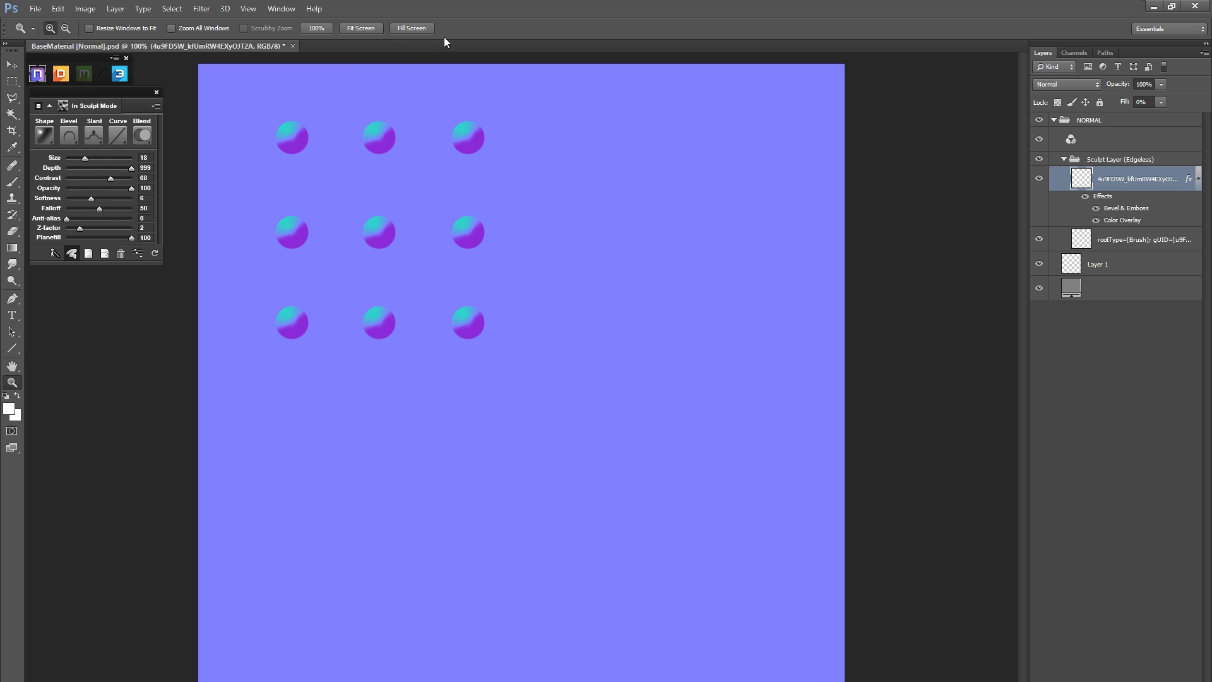
Step: Leave sculpt mode by deleting the dot grid's sculpt layer, and add a new multi-normal layer
left_click(72, 254)
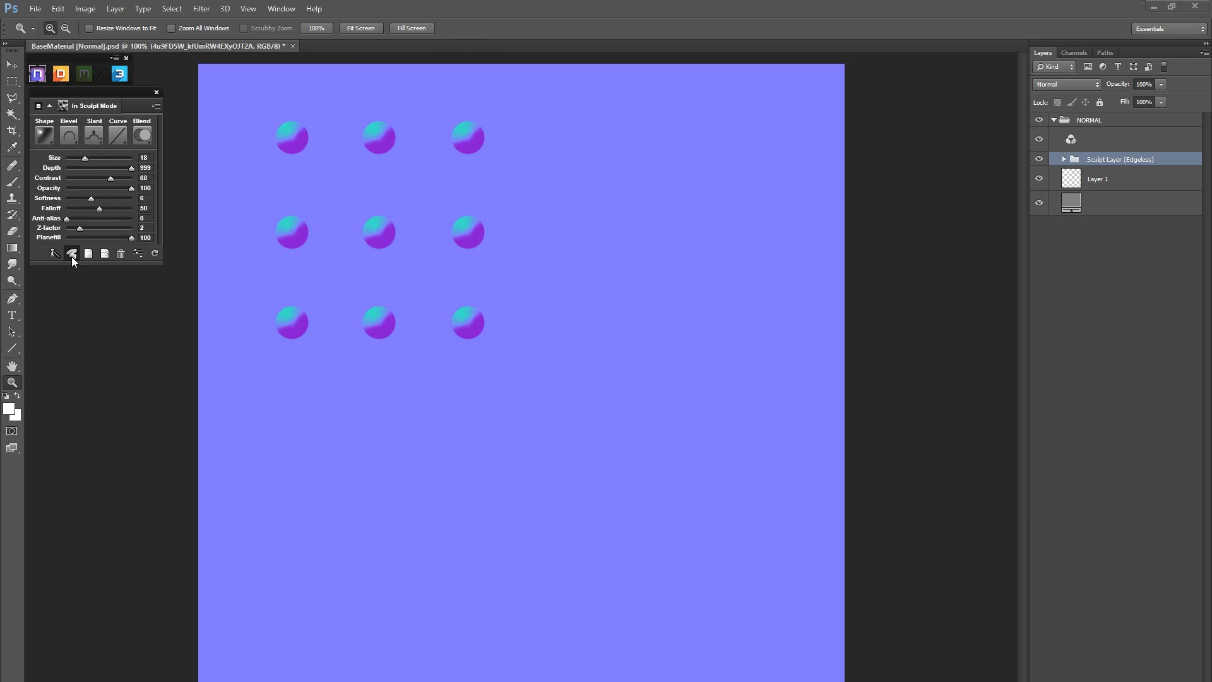
left_click(121, 255)
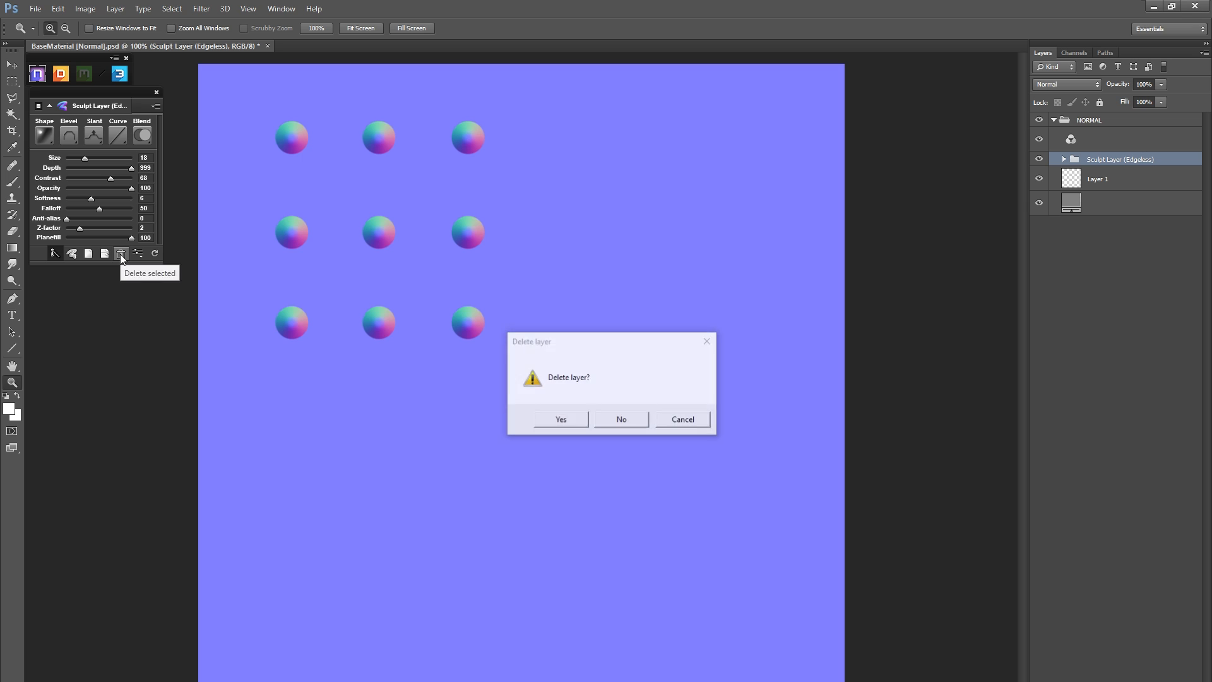
left_click(547, 420)
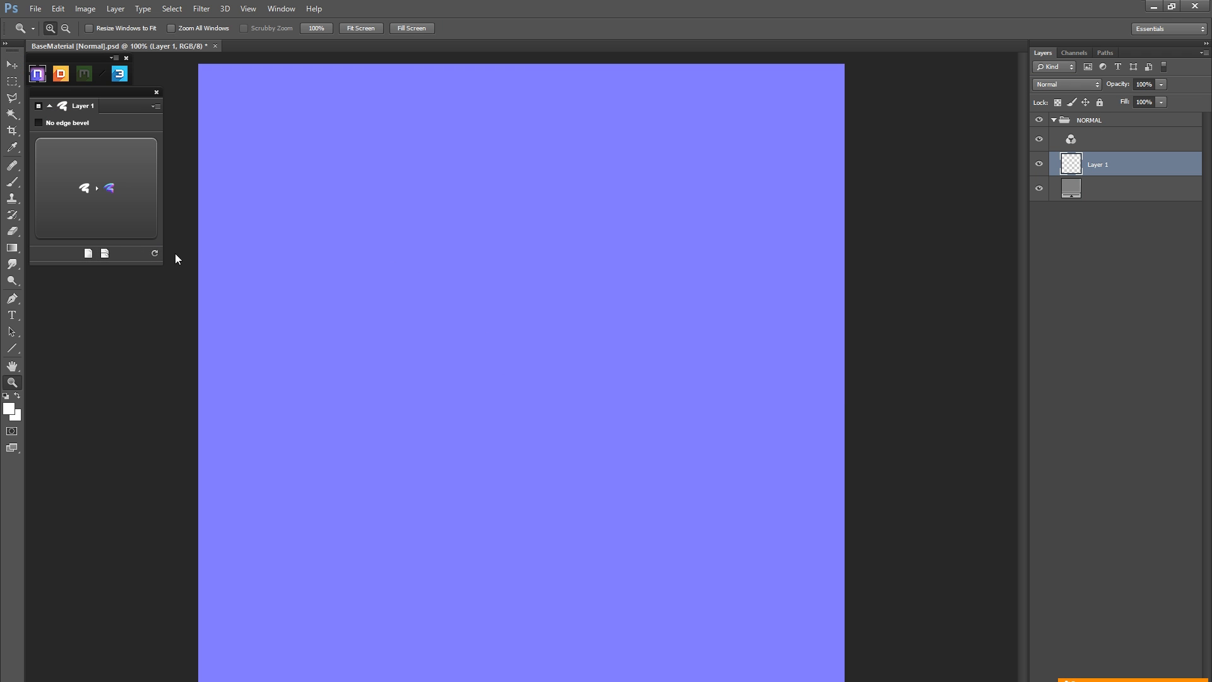
left_click(105, 252)
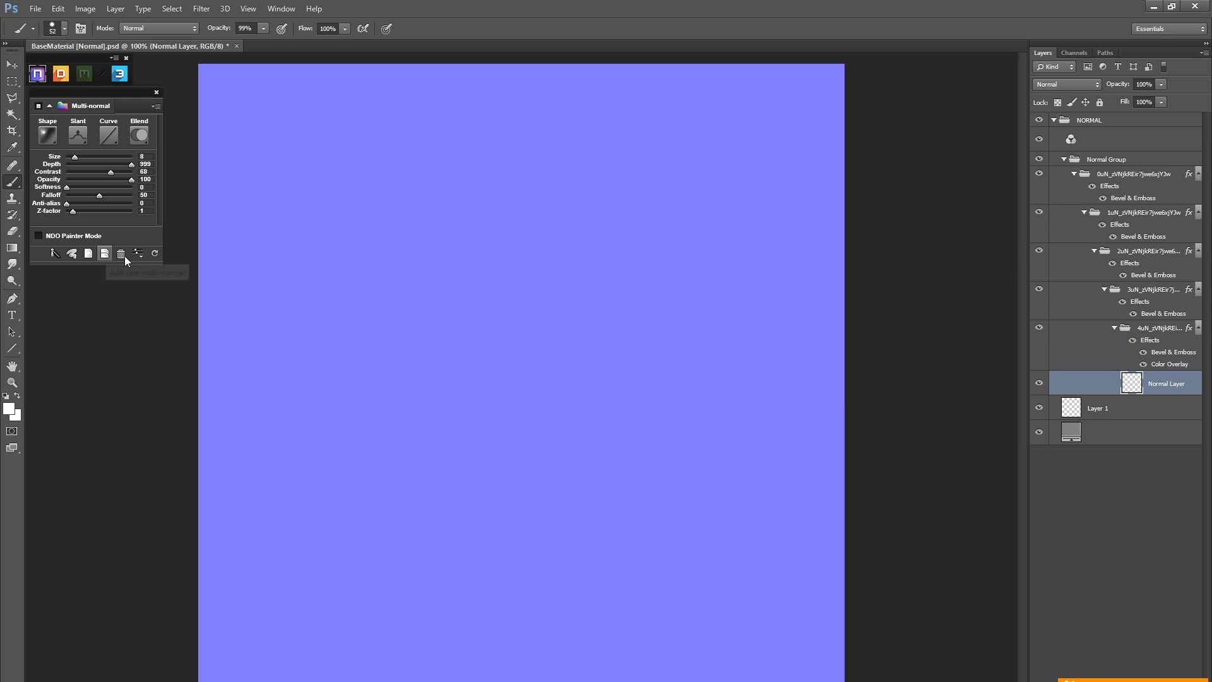
Step: Try a wide rectangular selection fill and a freehand brush stroke on the multi-normal layer, undoing both
key("m")
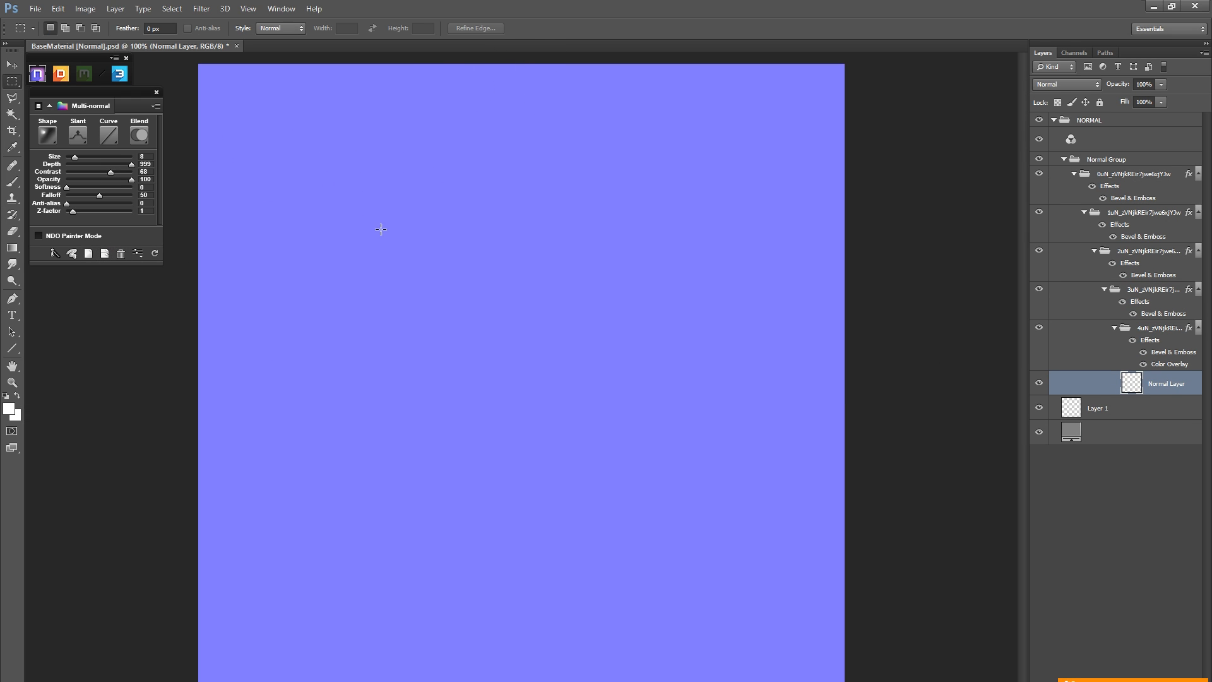
left_click_drag(302, 225, 702, 269)
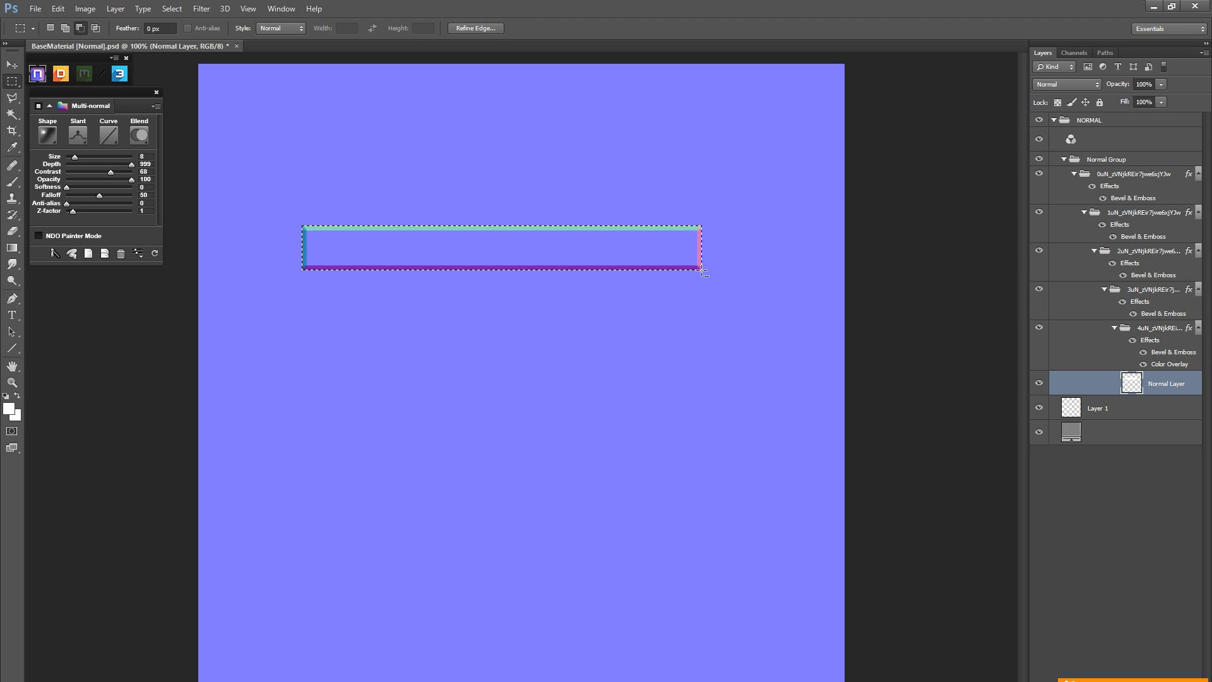
key("ctrl+d")
key("ctrl+alt+z")
key("ctrl+alt+z")
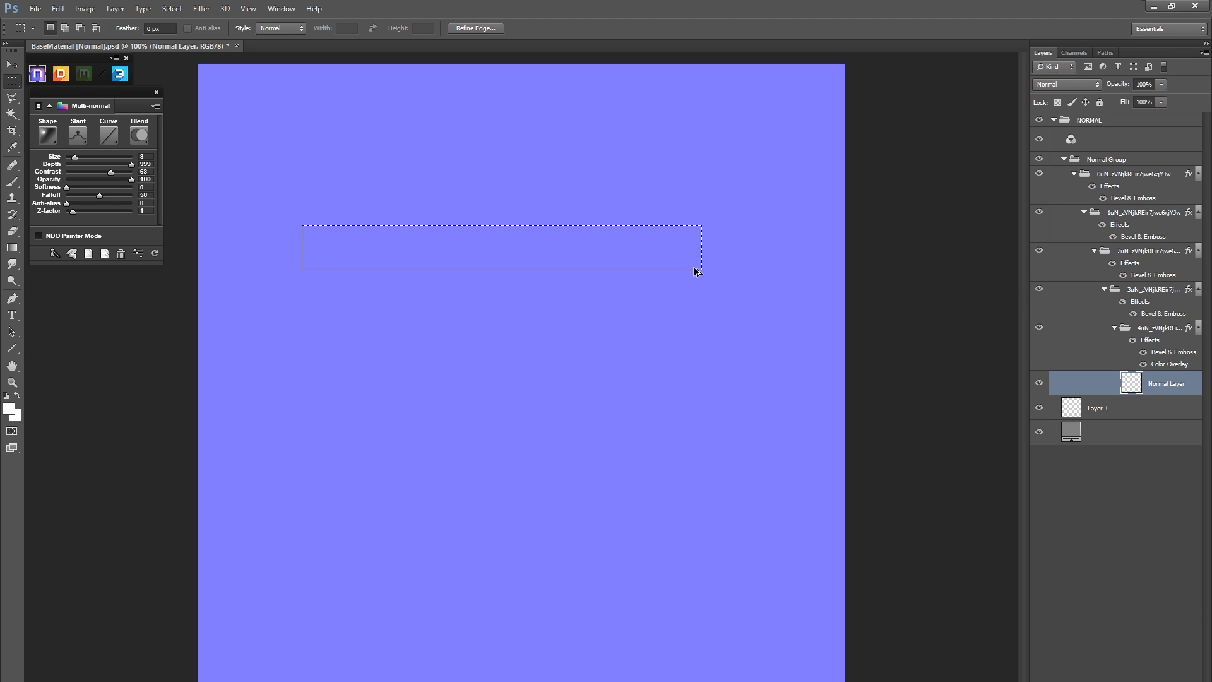
key("ctrl+d")
key("b")
mouse_move(365, 154)
left_mouse_down()
mouse_move(376, 233)
mouse_move(420, 323)
mouse_move(376, 387)
mouse_move(542, 487)
mouse_move(630, 438)
left_mouse_up()
key("ctrl+z")
Step: Add the word TEXT to the multi-normal layer and move it to the middle of the canvas's upper half
key("t")
left_click(394, 316)
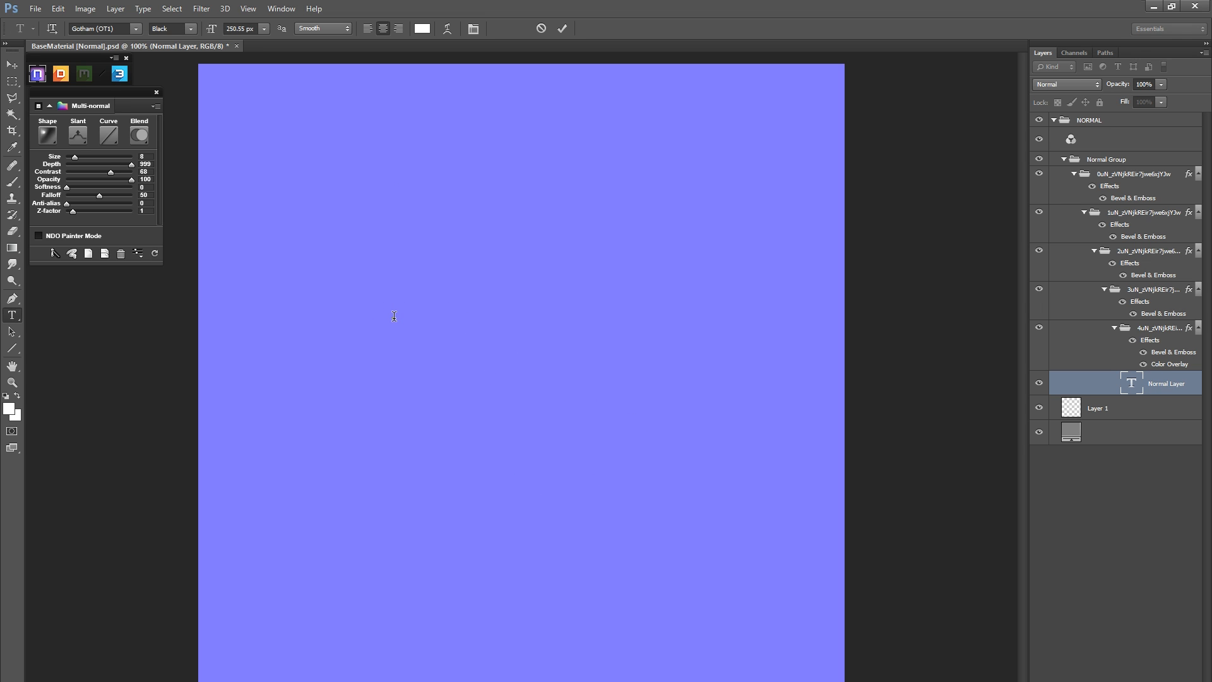
type("TEXT")
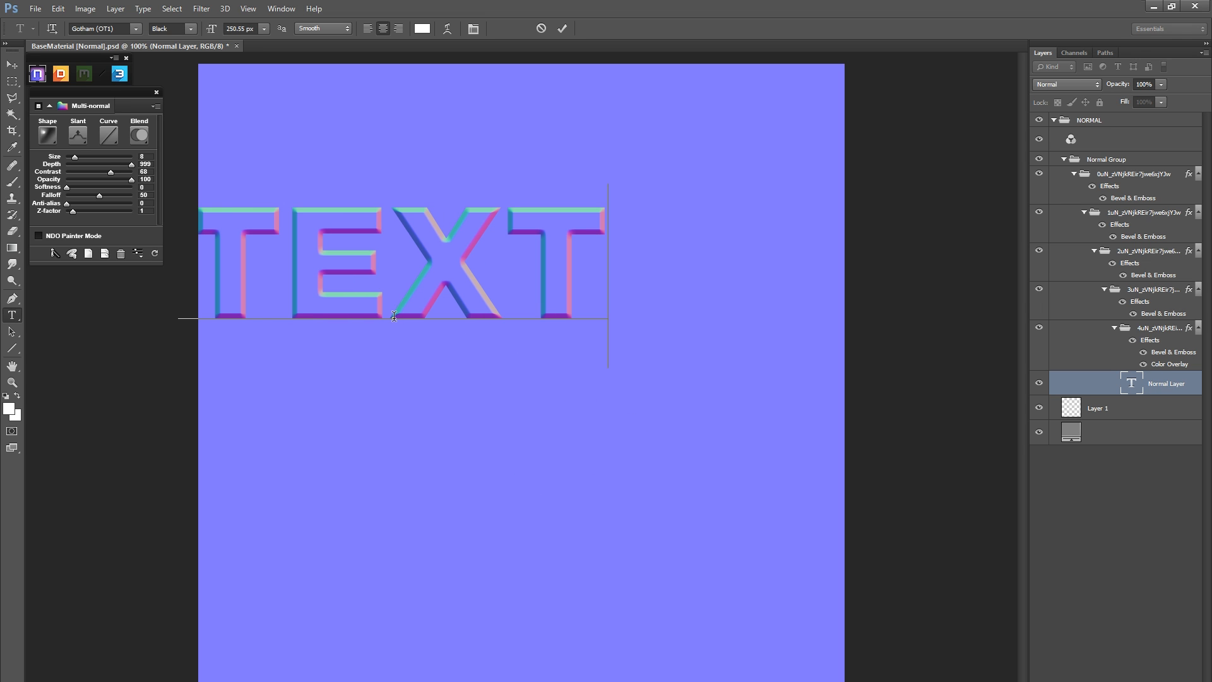
left_click(562, 28)
key("v")
left_click_drag(413, 271, 509, 289)
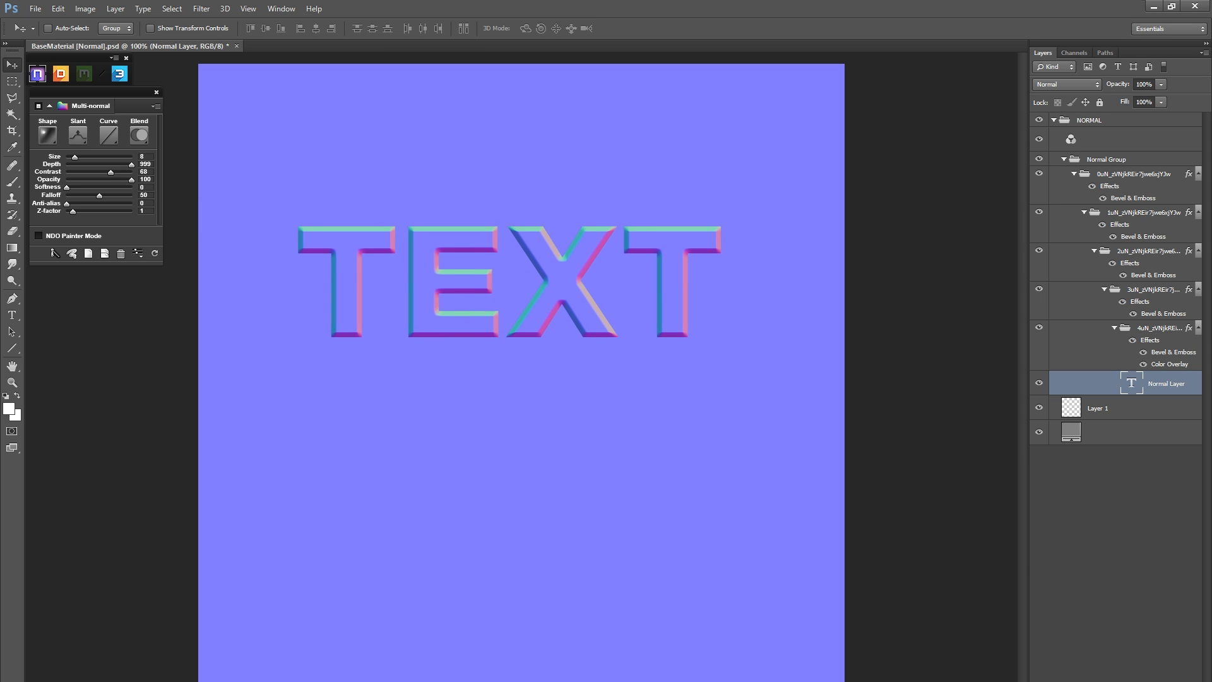
Step: Paint a wavy brush stroke below the text on a new layer, and set the multi-normal's size to 4
key("ctrl+shift+alt+n")
key("b")
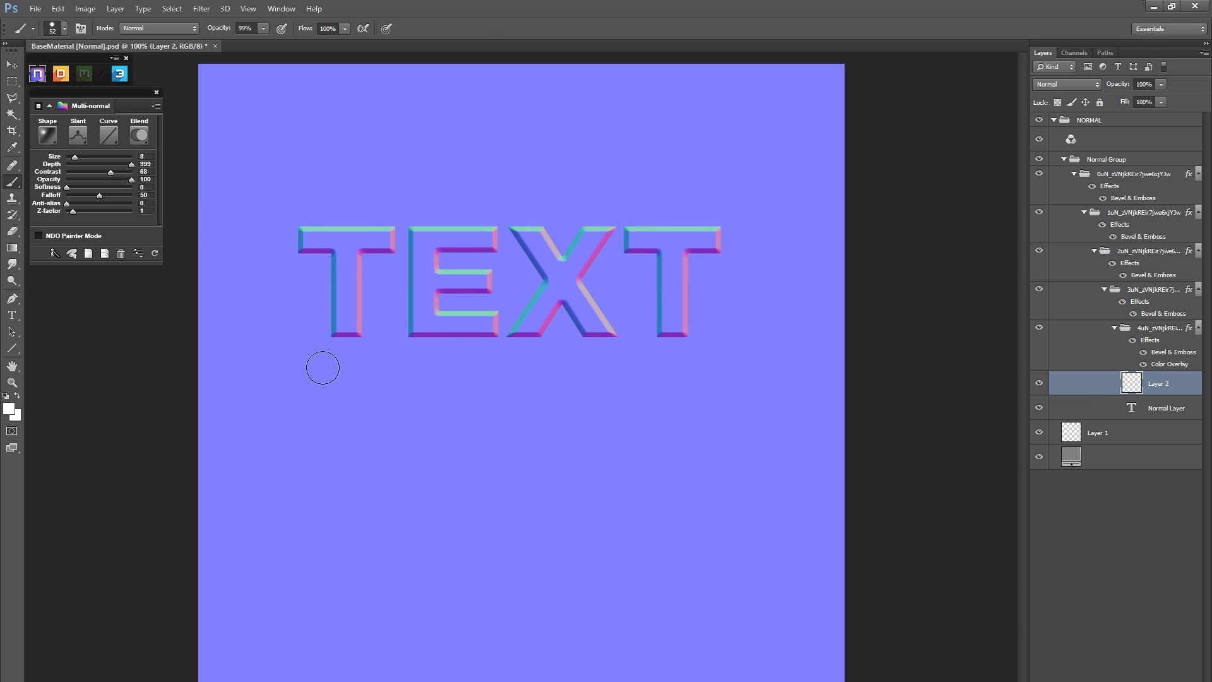
mouse_move(320, 362)
left_mouse_down()
mouse_move(339, 409)
mouse_move(473, 384)
mouse_move(529, 409)
mouse_move(704, 402)
mouse_move(804, 372)
left_mouse_up()
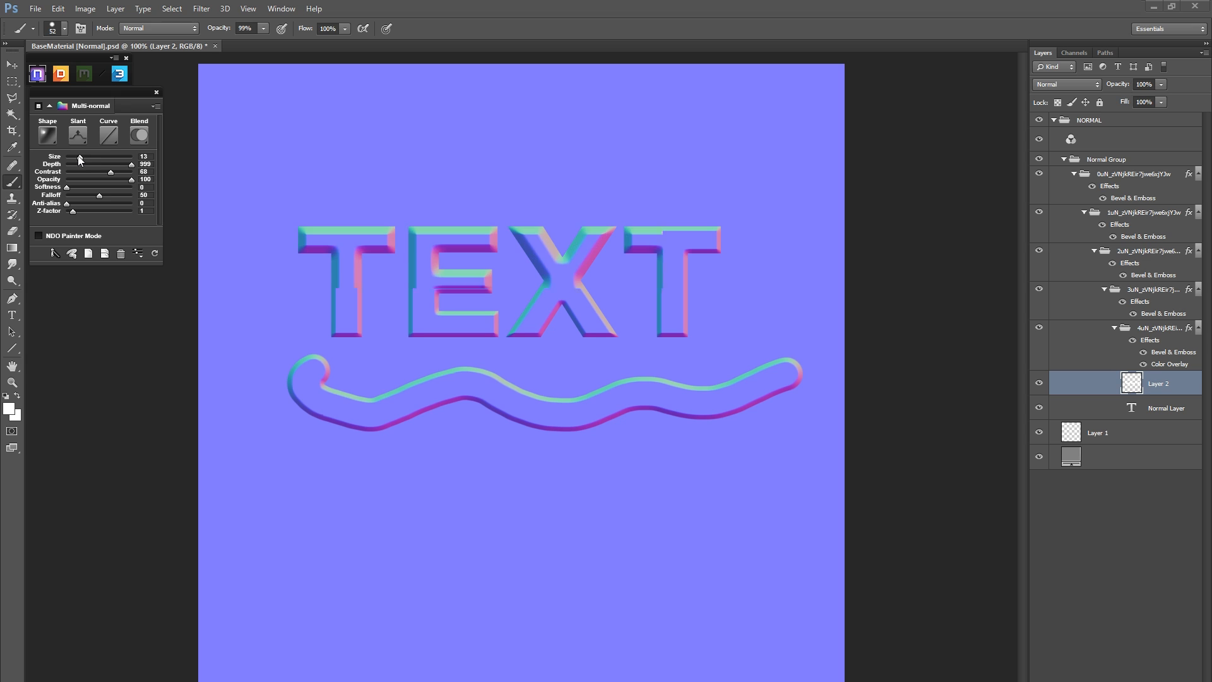
left_click_drag(77, 155, 70, 158)
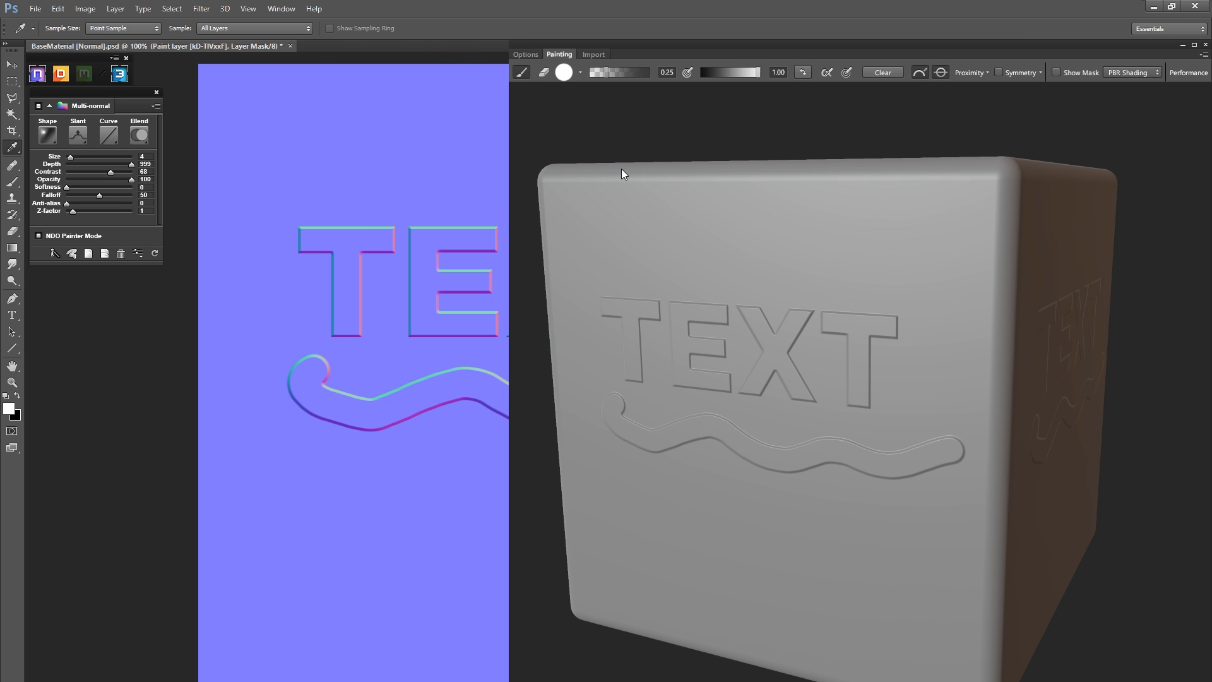
Step: Paint a second wavy stroke directly on the 3D cube, below the first stroke, and inspect it
left_click_drag(627, 135, 652, 127)
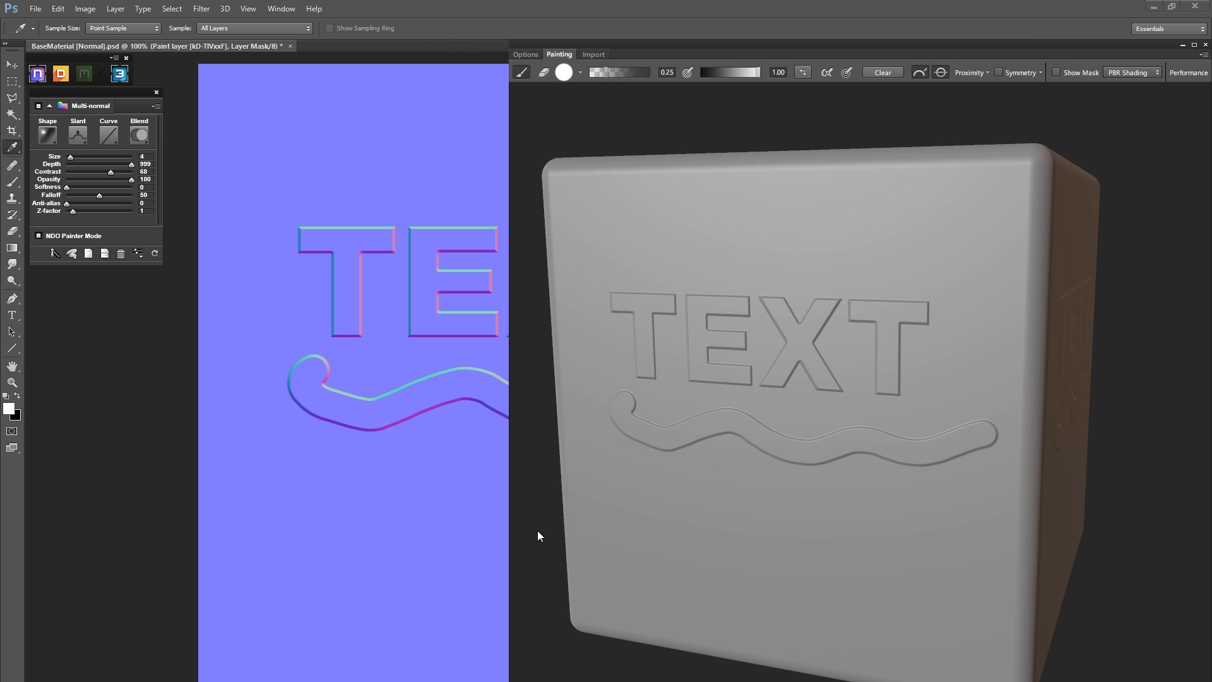
left_click_drag(538, 533, 734, 404)
scroll(734, 403, "up", 3)
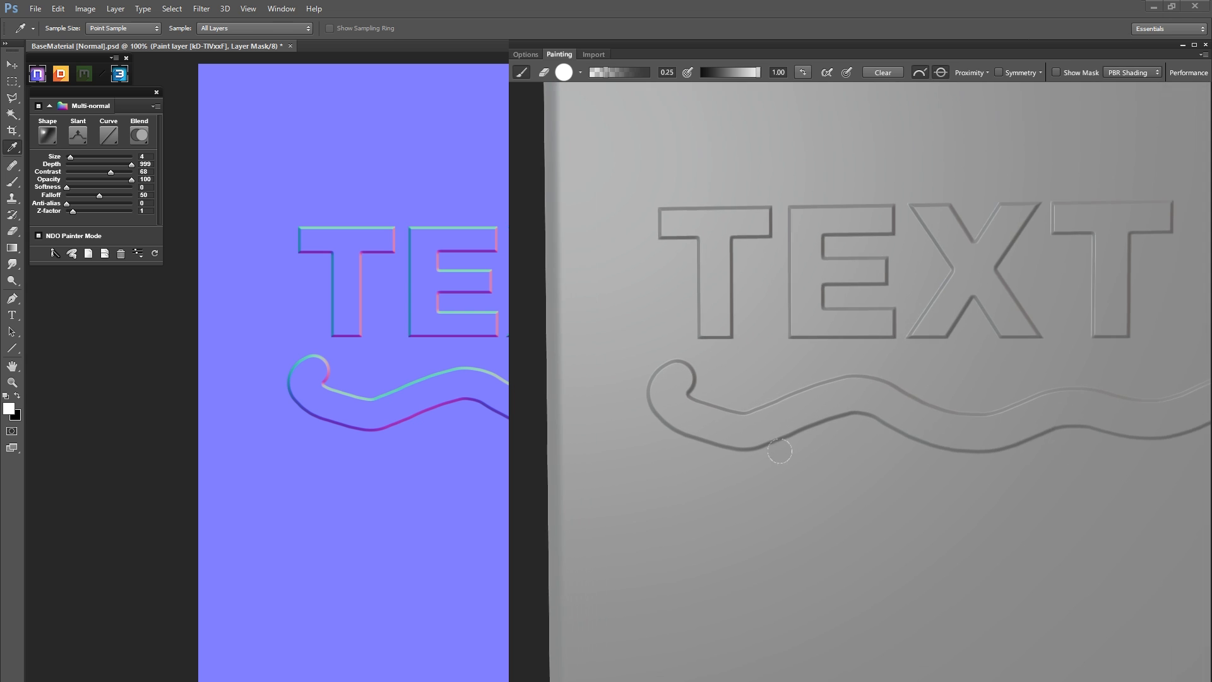
mouse_move(673, 470)
left_mouse_down()
mouse_move(703, 537)
mouse_move(836, 495)
mouse_move(874, 526)
mouse_move(955, 549)
mouse_move(1044, 509)
mouse_move(1127, 504)
left_mouse_up()
left_click_drag(970, 383, 877, 384)
scroll(922, 366, "down", 1)
left_click_drag(809, 365, 858, 341)
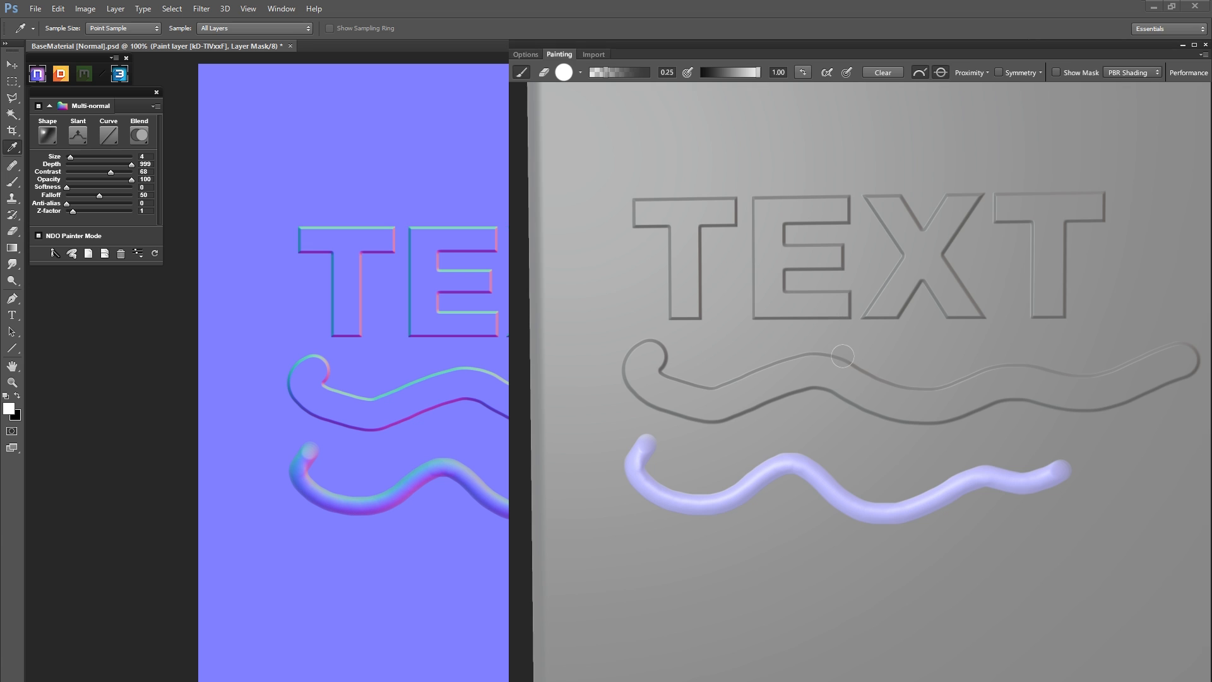
left_click_drag(795, 374, 794, 337)
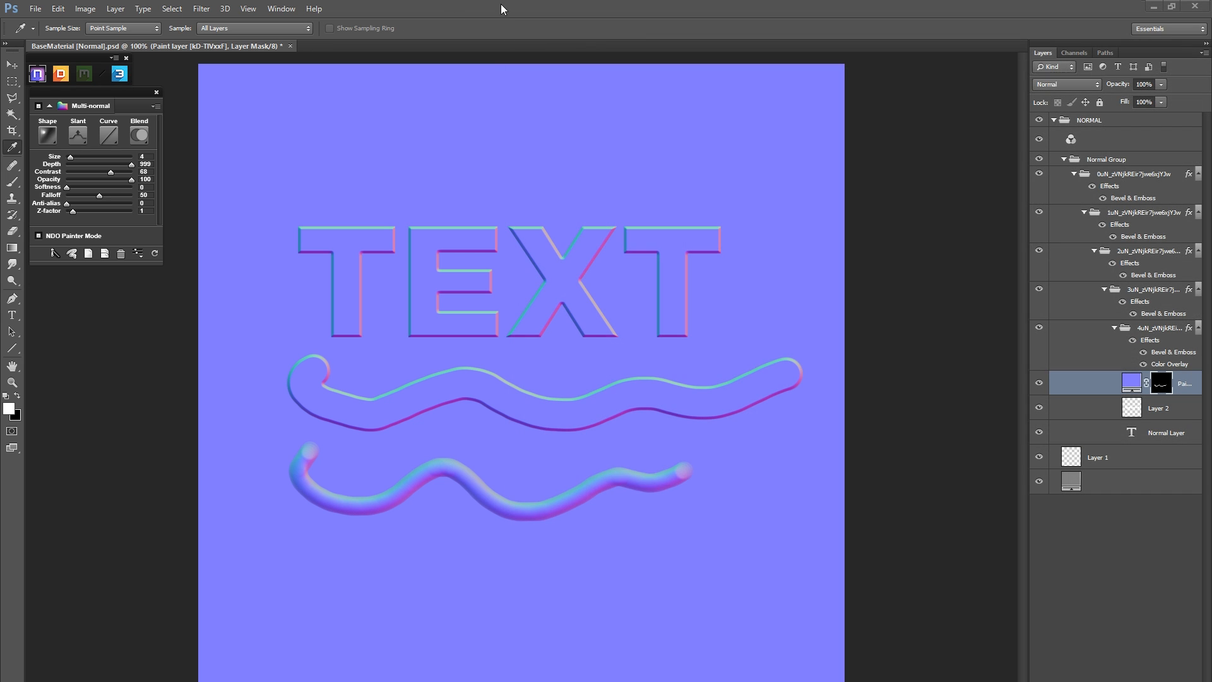
Step: Return to the normal map document and inspect the text and strokes up close
left_click(553, 4)
key("z")
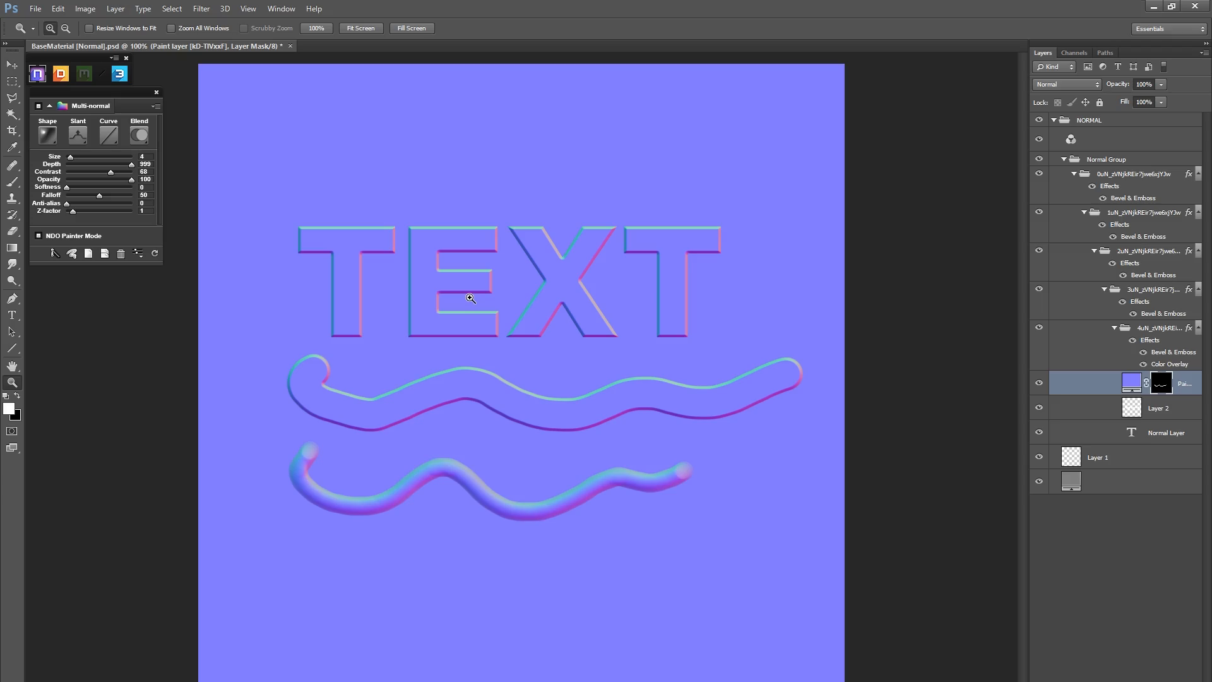
left_click(474, 300)
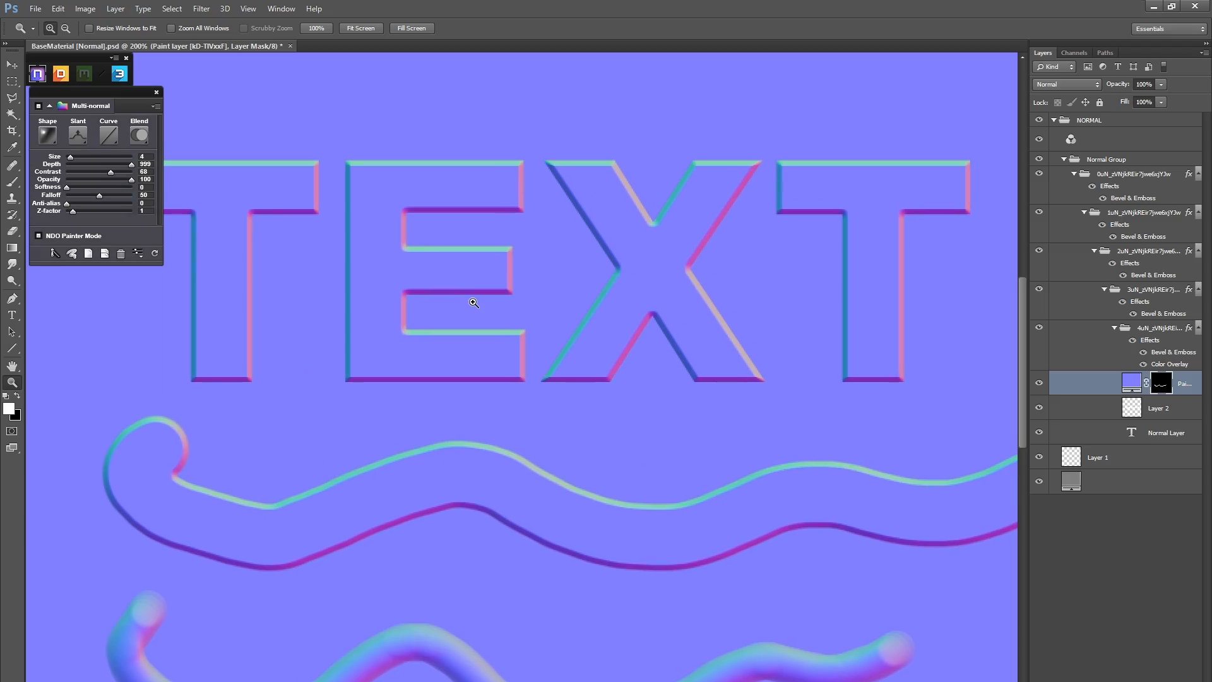
left_click_drag(515, 342, 522, 311)
left_click(522, 312, "alt")
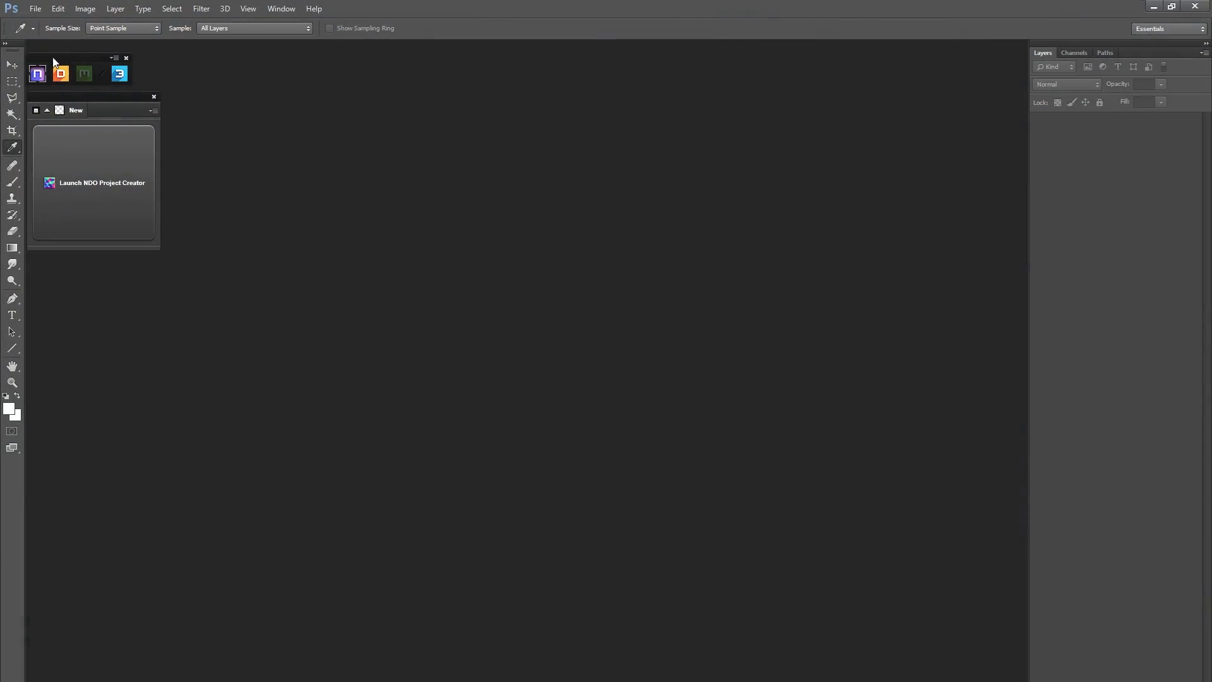
Step: Start a new NDO project, load Airlock_Combined.obj as its mesh, and choose the Airlock mesh group
left_click(93, 175)
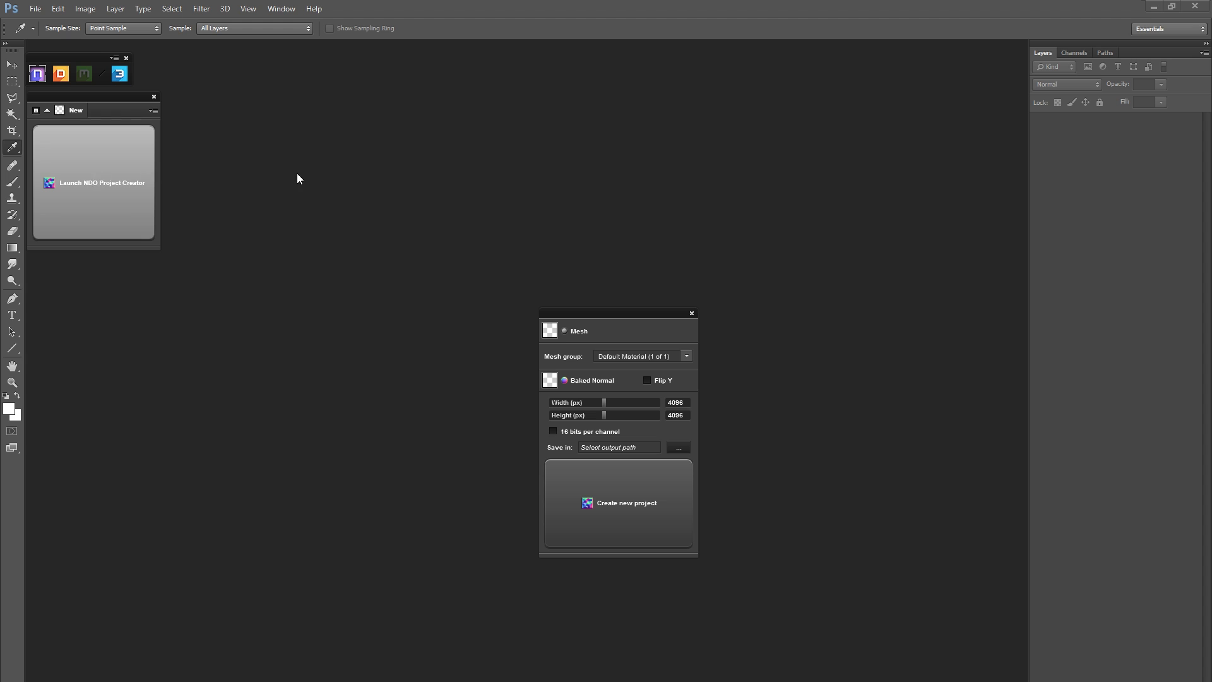
left_click(601, 330)
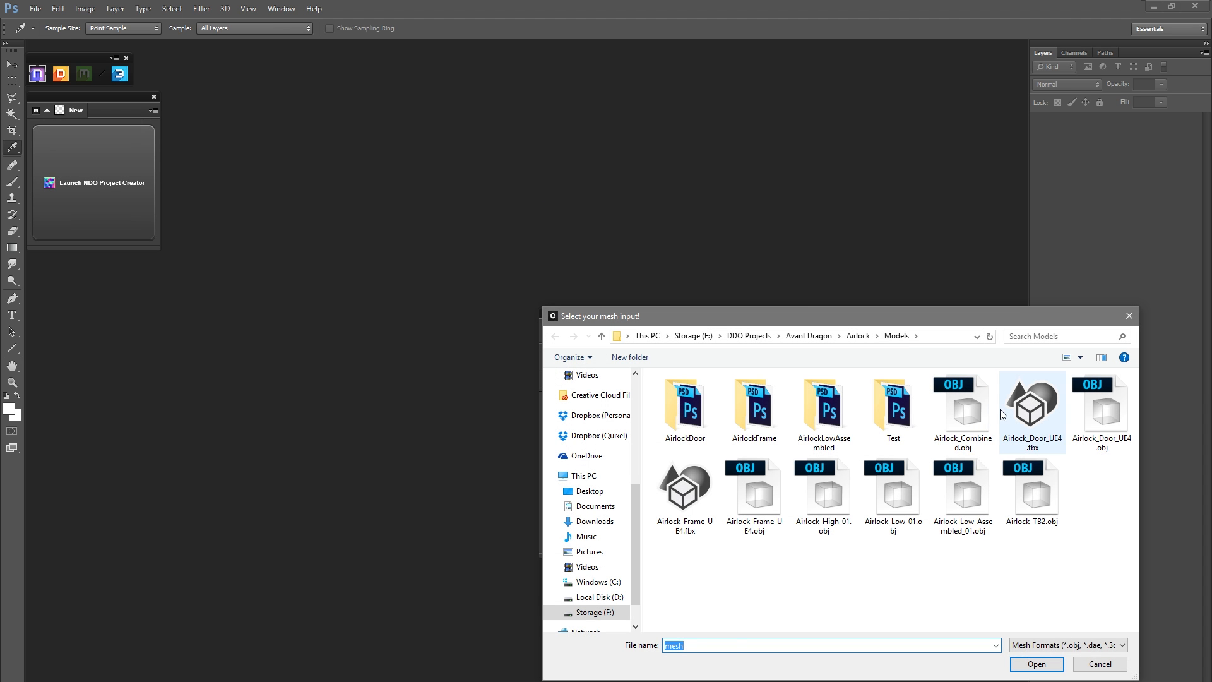
double_click(948, 401)
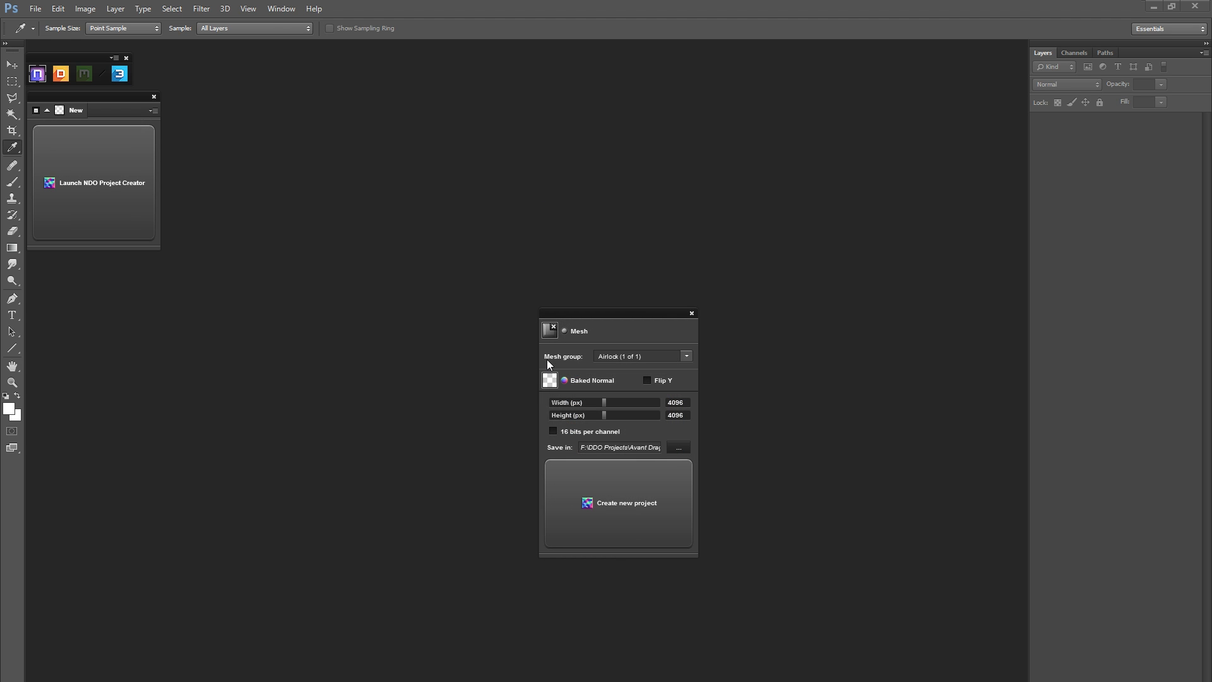
left_click(684, 358)
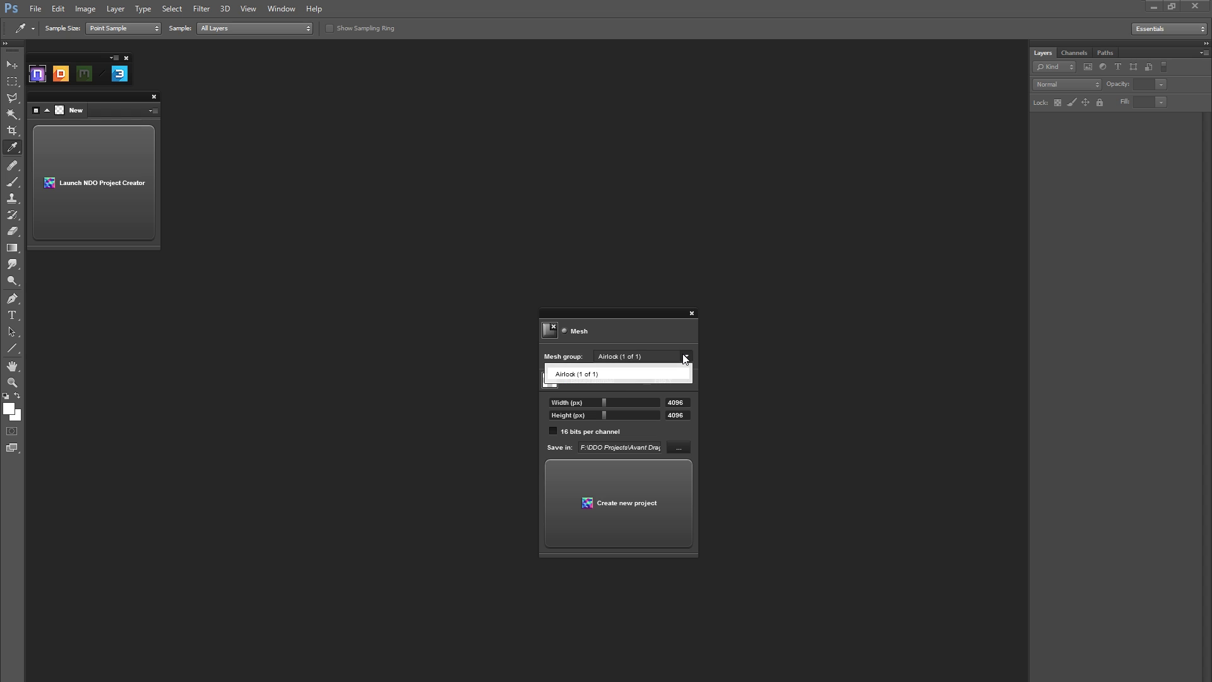
left_click(680, 374)
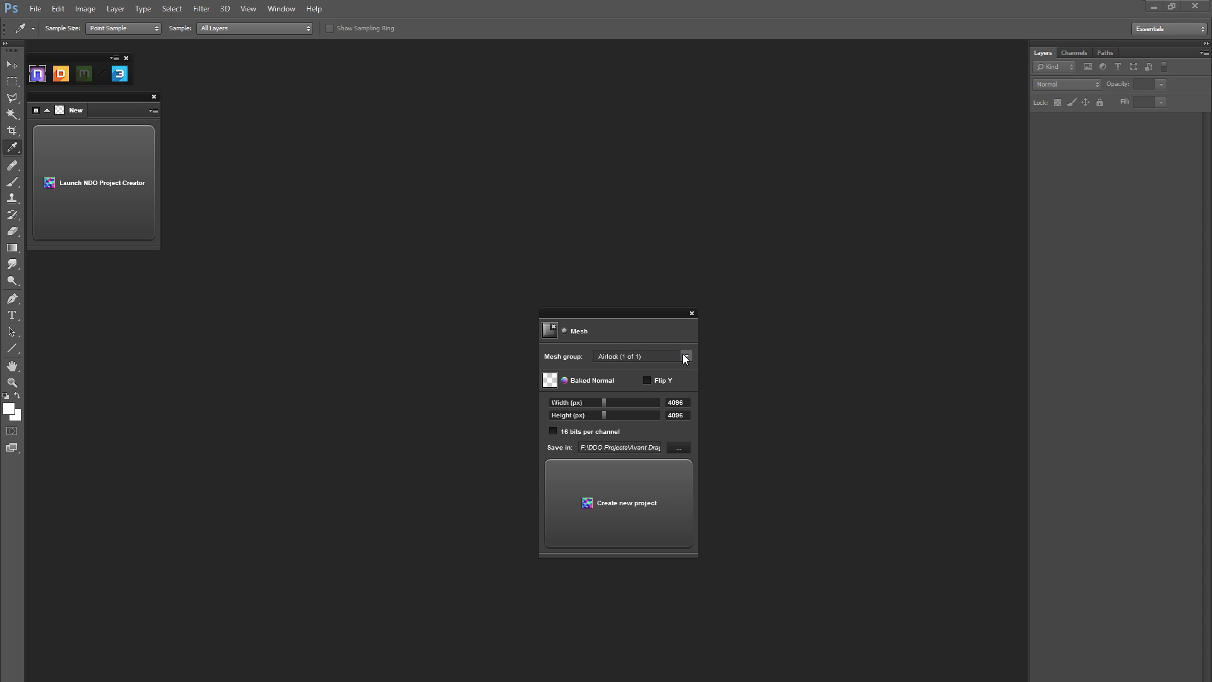
Step: Load Airlock_01_normals.tga from the Airlock project's Bakes folder as the baked normal
left_click(606, 380)
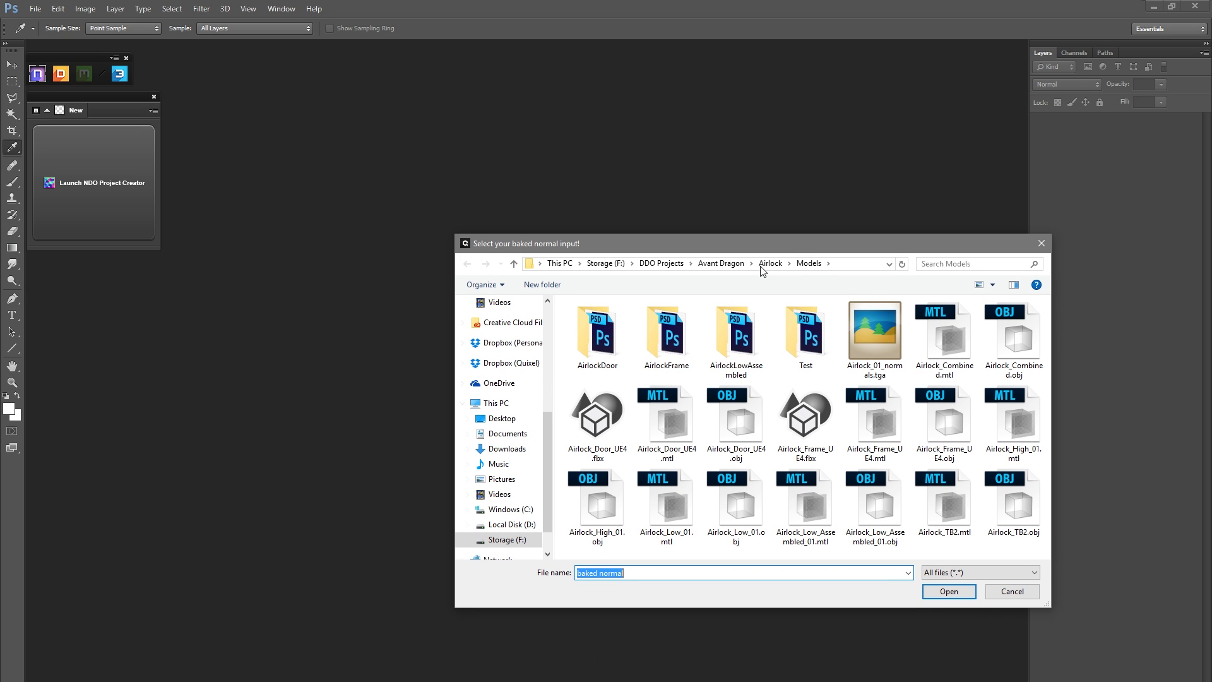
left_click(766, 265)
double_click(612, 320)
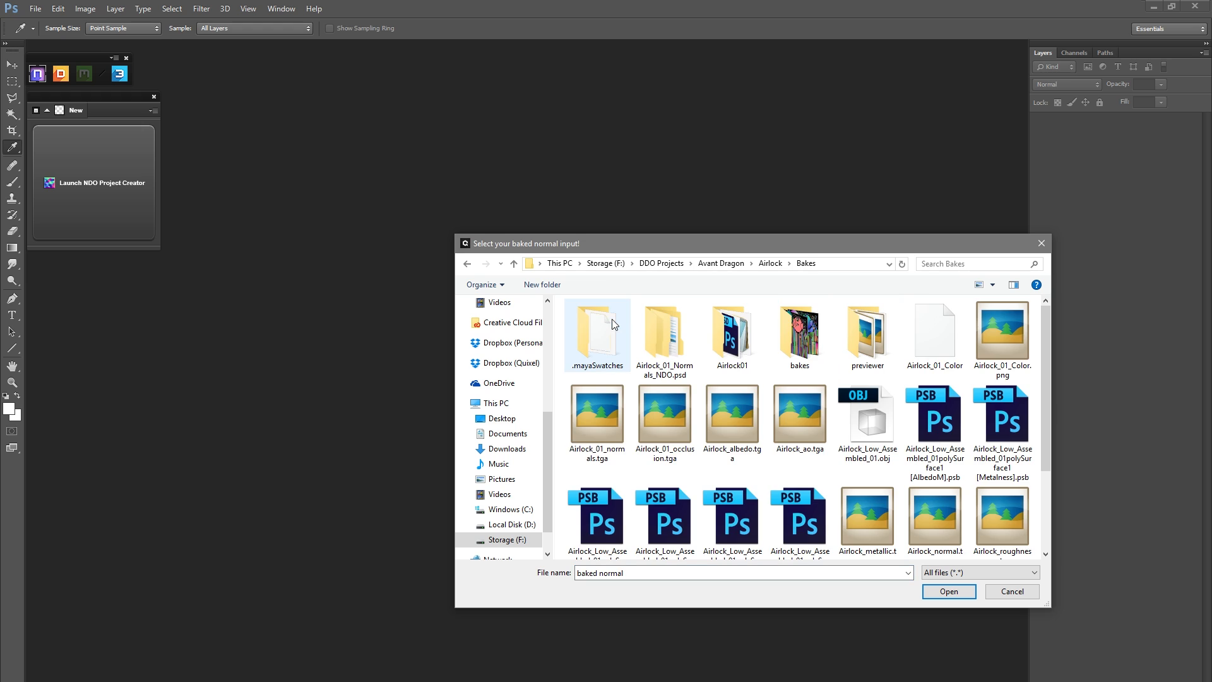
double_click(603, 418)
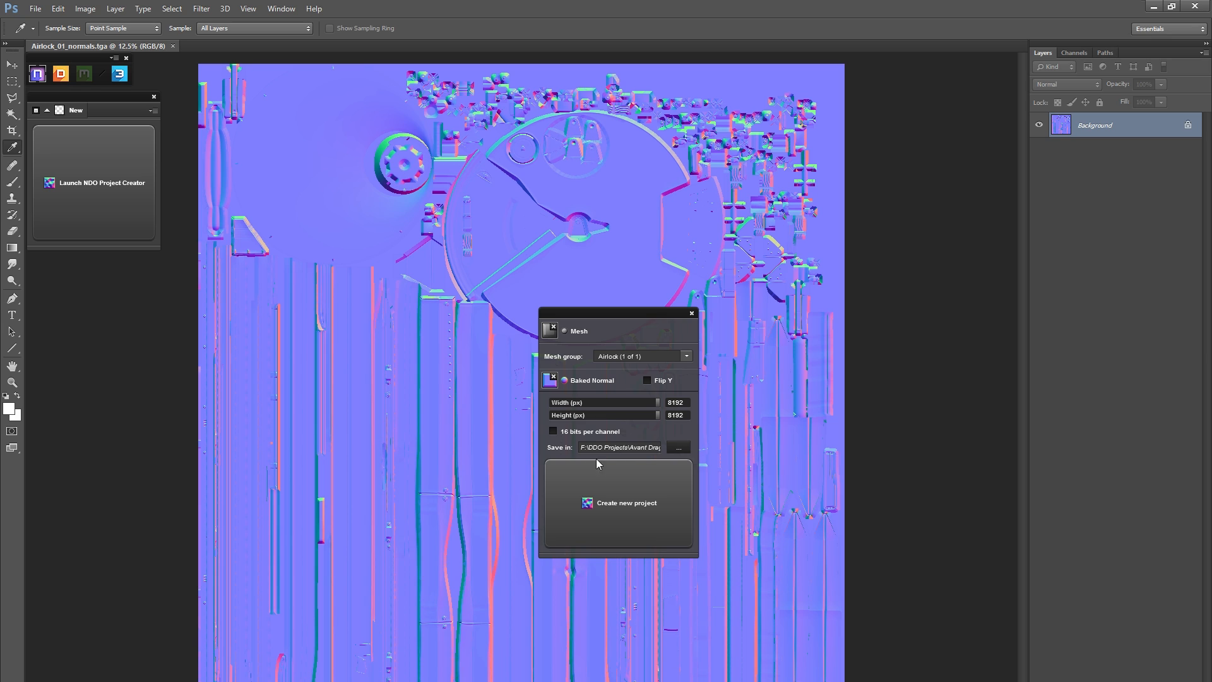
Step: Check the save path and create the new NDO project for the airlock
left_click_drag(599, 444, 635, 443)
left_click(616, 443)
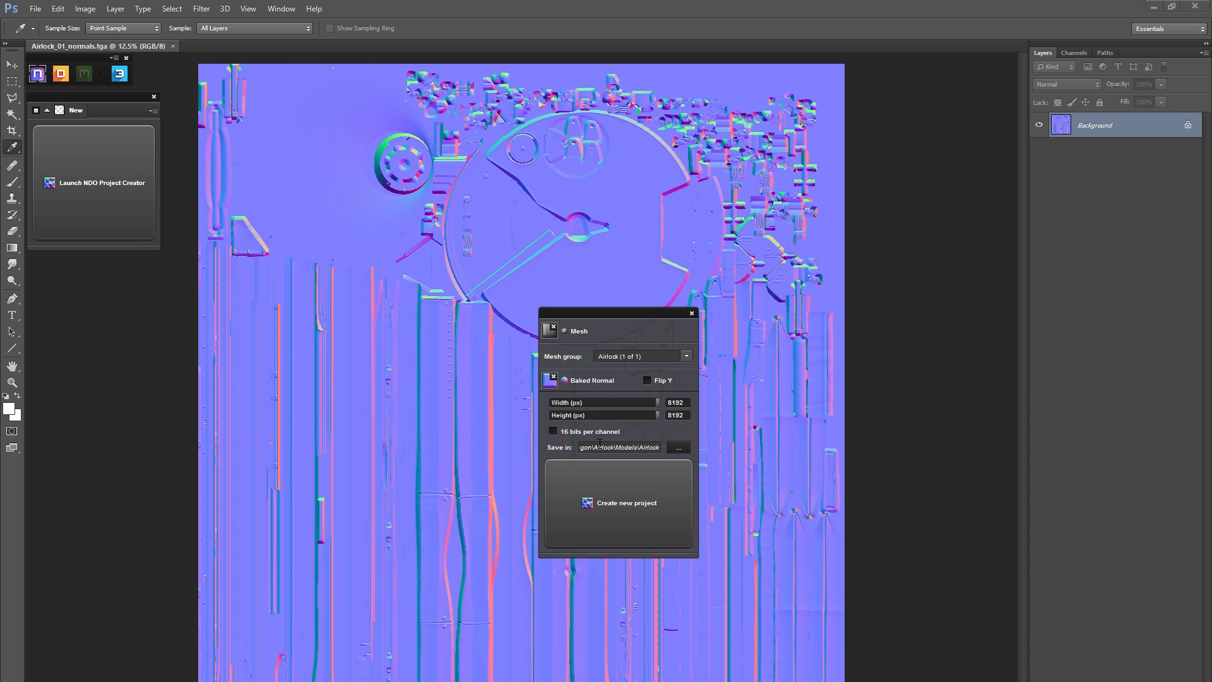
left_click(615, 515)
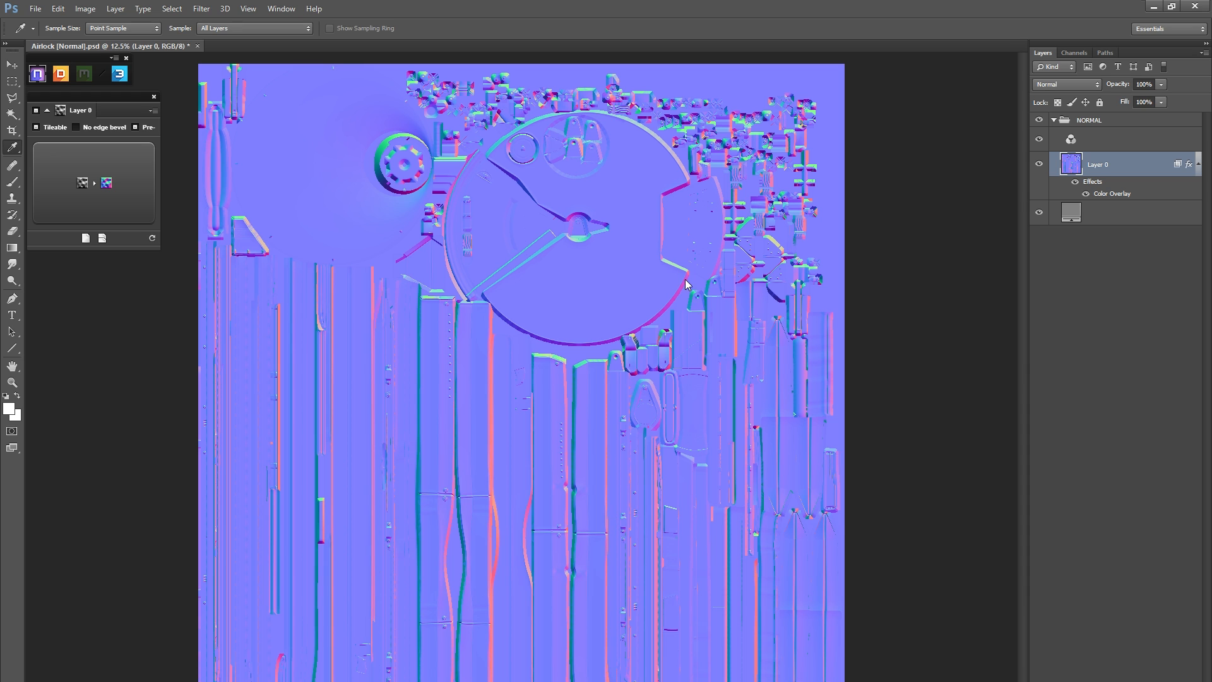
Step: Open the 3D preview and examine the airlock mesh with its baked normals
left_click(119, 76)
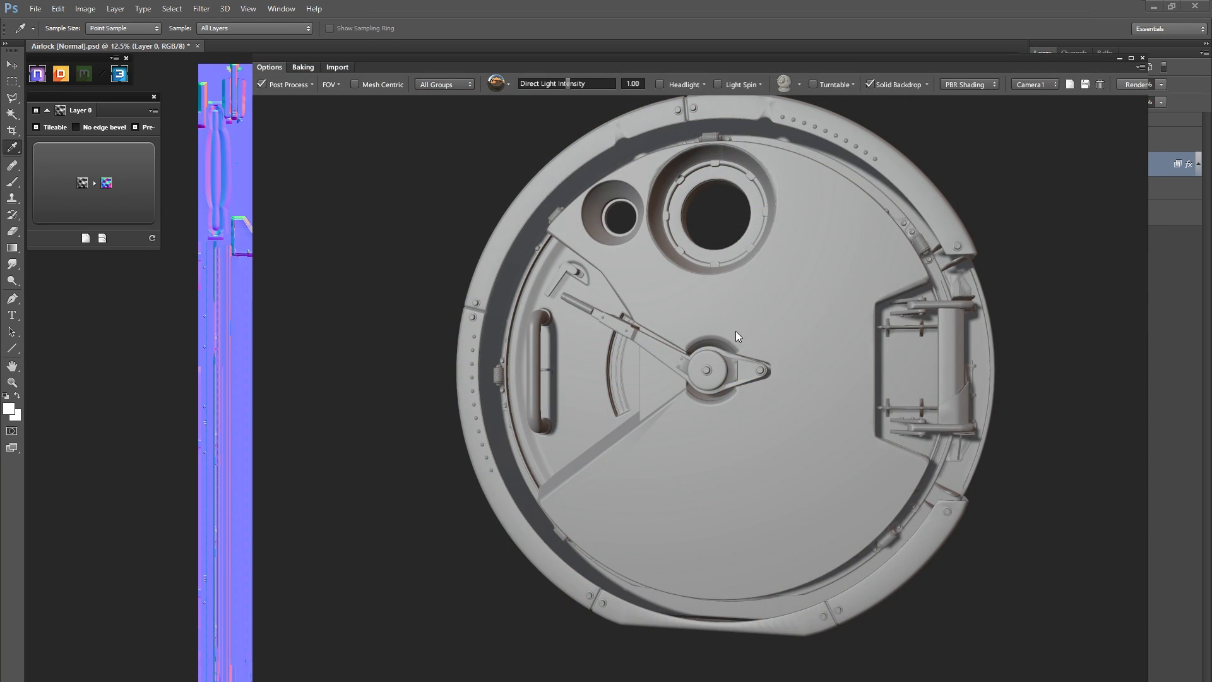
left_click_drag(736, 332, 670, 327)
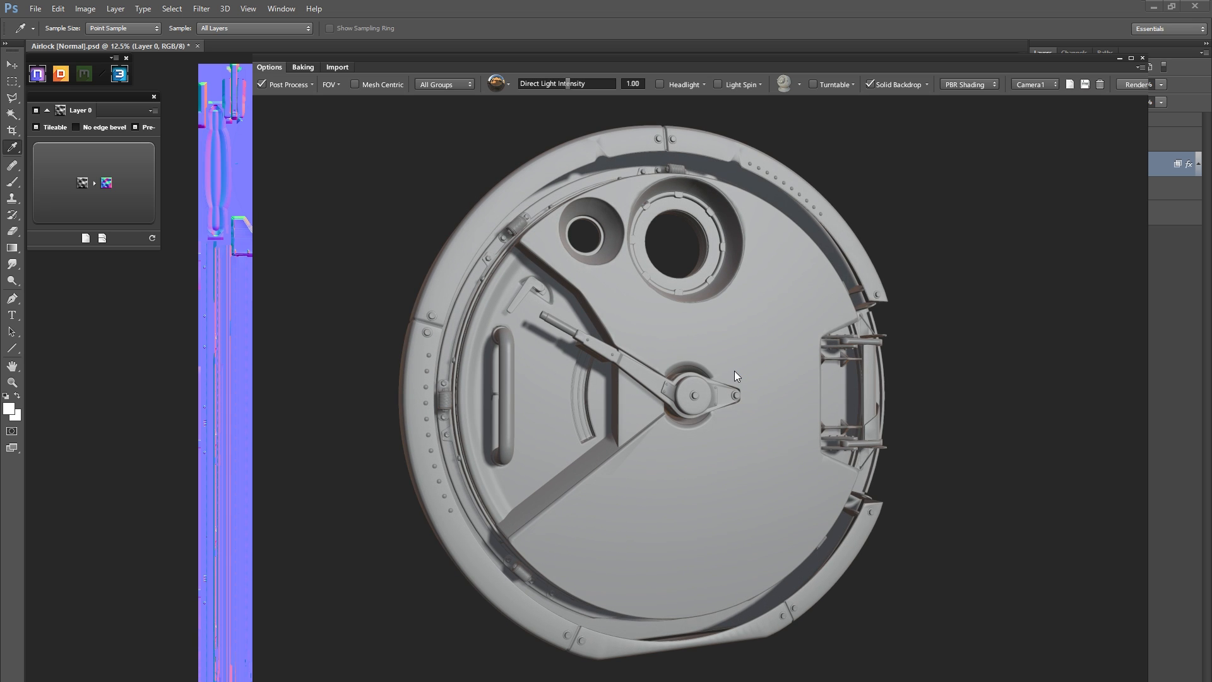
Step: Choose the 03 - Clean (Highest Quality) post-process preset for the airlock preview
left_click_drag(733, 370, 622, 471)
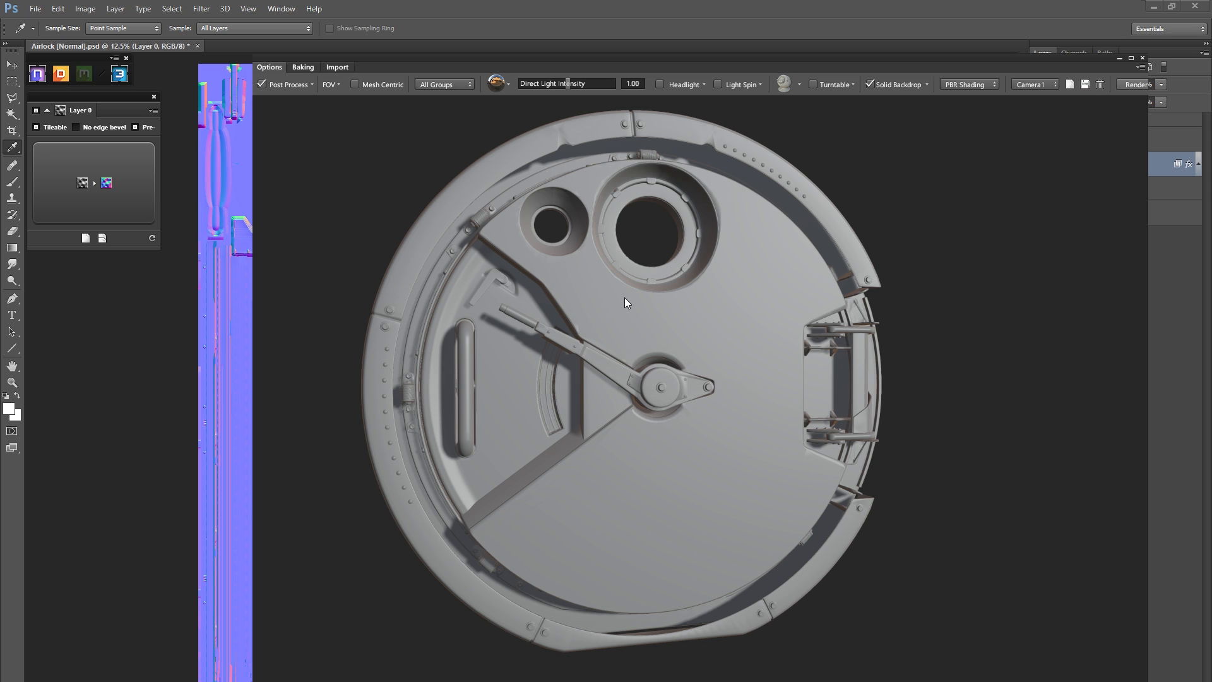
mouse_move(558, 294)
left_mouse_down()
mouse_move(565, 283)
mouse_move(575, 307)
left_mouse_up()
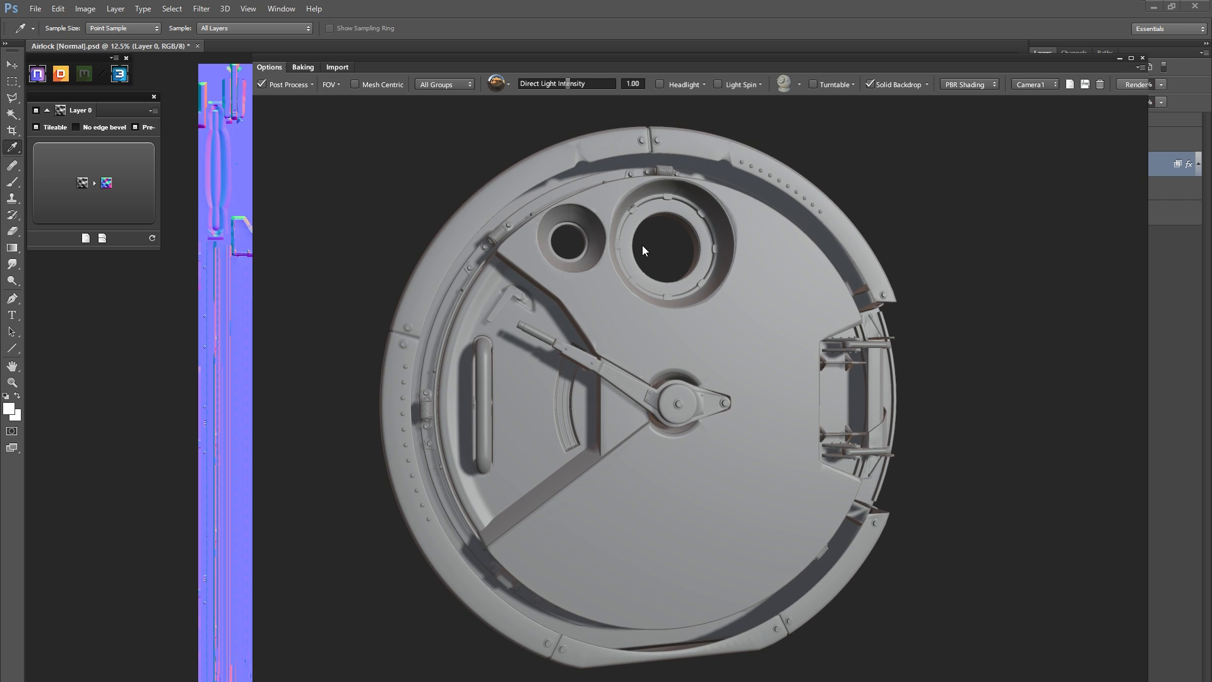
left_click(312, 83)
left_click(301, 116)
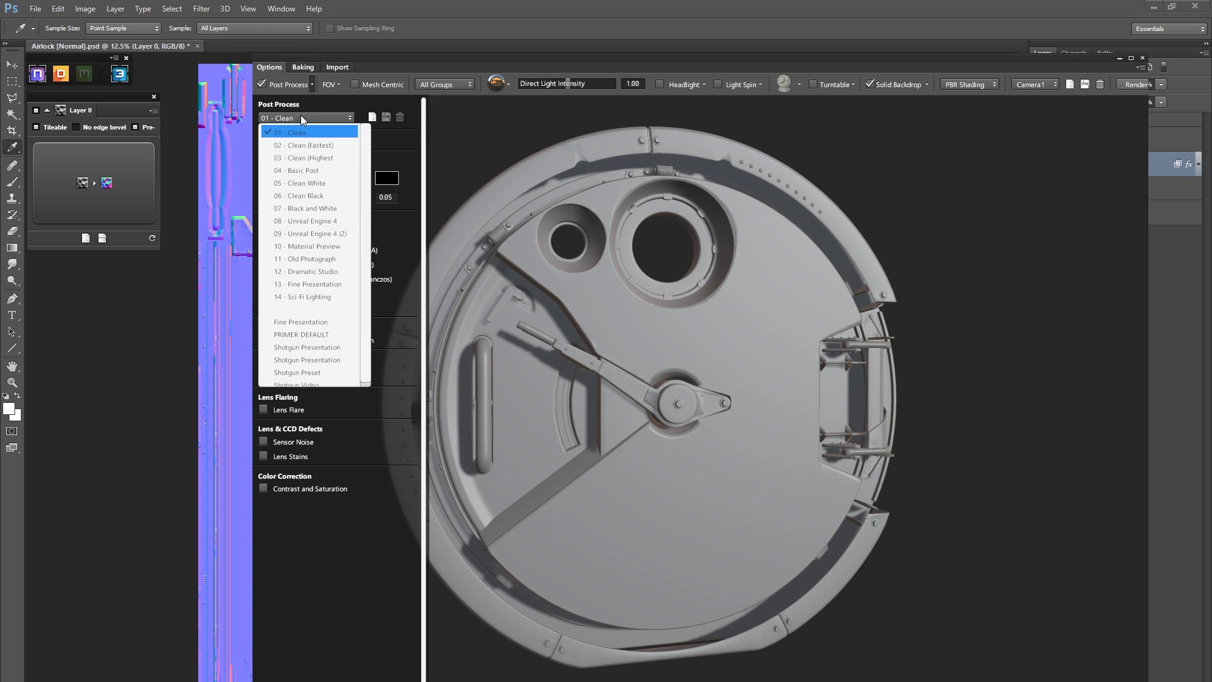
left_click(338, 158)
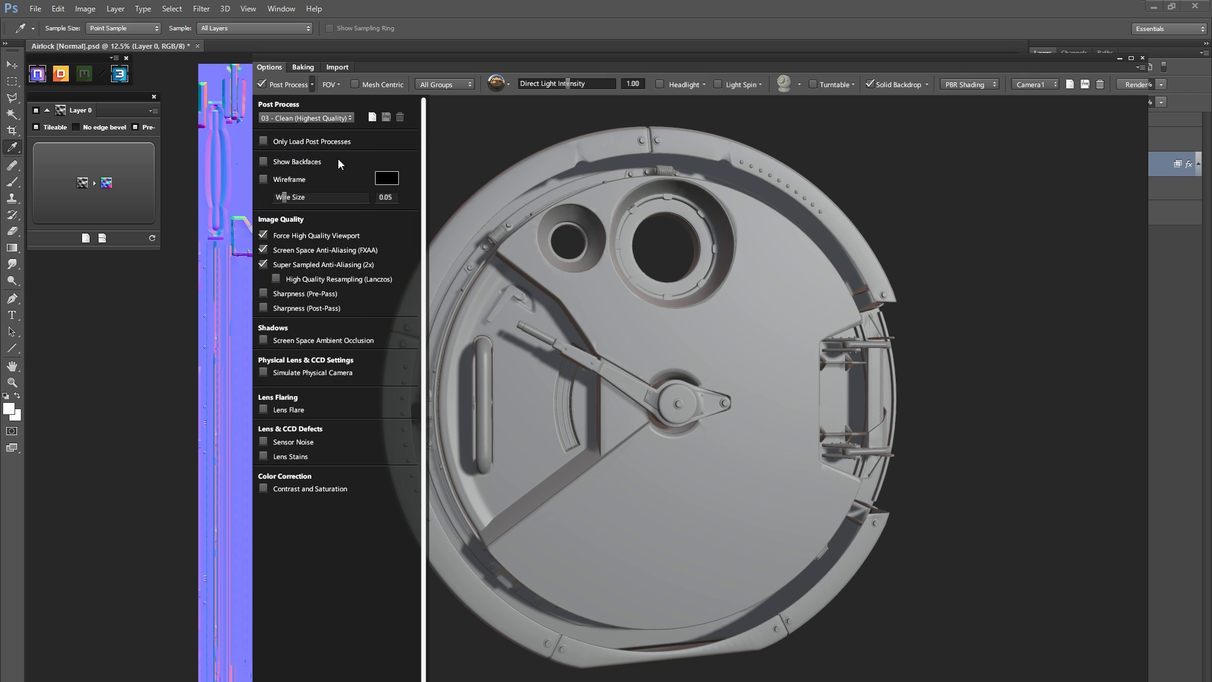
Step: Enable Lanczos resampling, pre-pass and post-pass sharpness, screen space ambient occlusion and the simulated physical camera for the preview
left_click(264, 291)
left_click(263, 322)
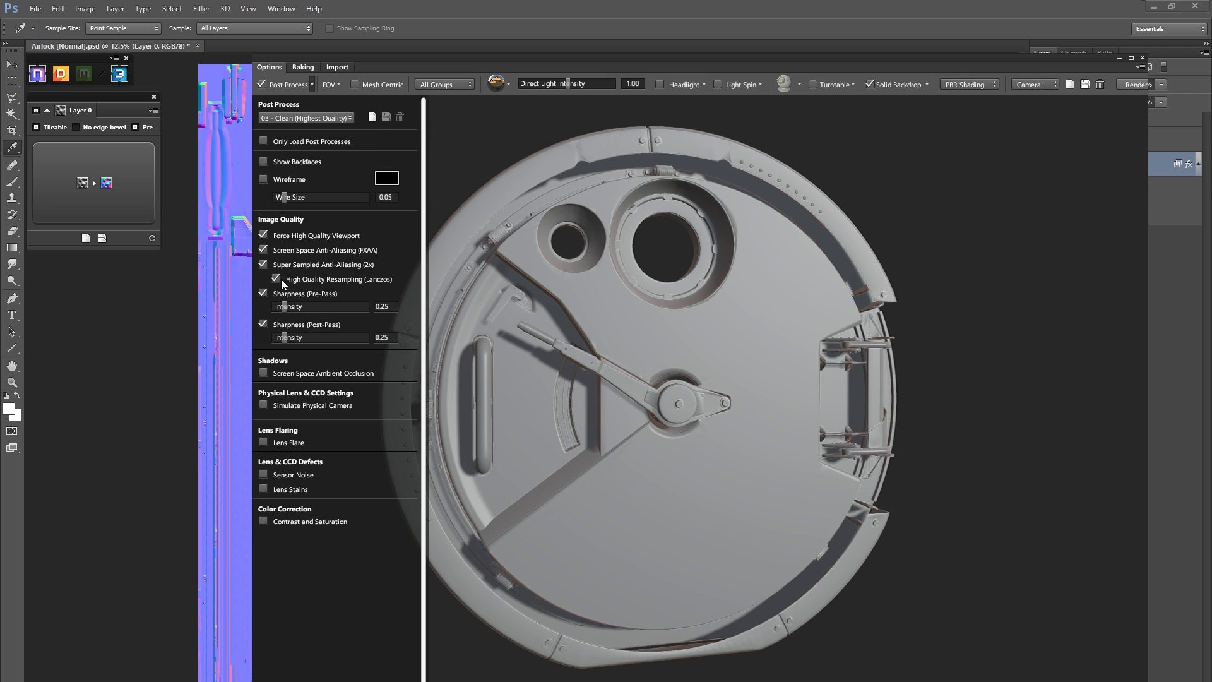
left_click(263, 372)
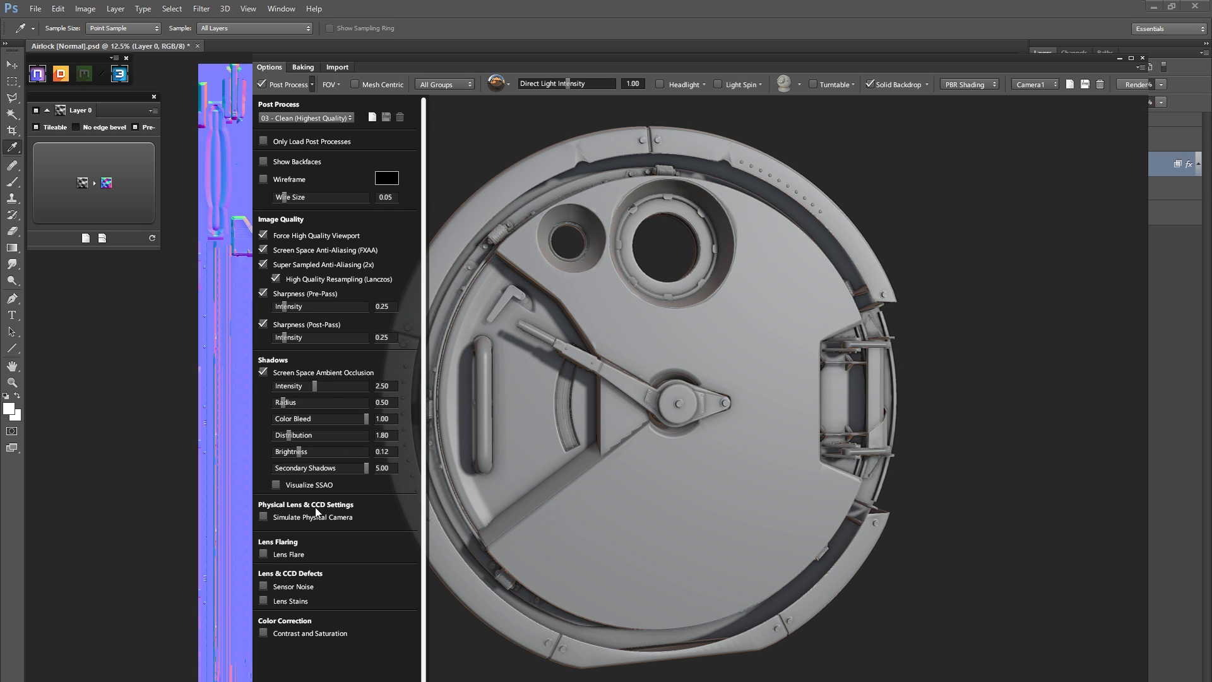
left_click(263, 517)
left_click_drag(547, 388, 456, 145)
mouse_move(474, 219)
left_mouse_down()
mouse_move(482, 242)
mouse_move(476, 231)
left_mouse_up()
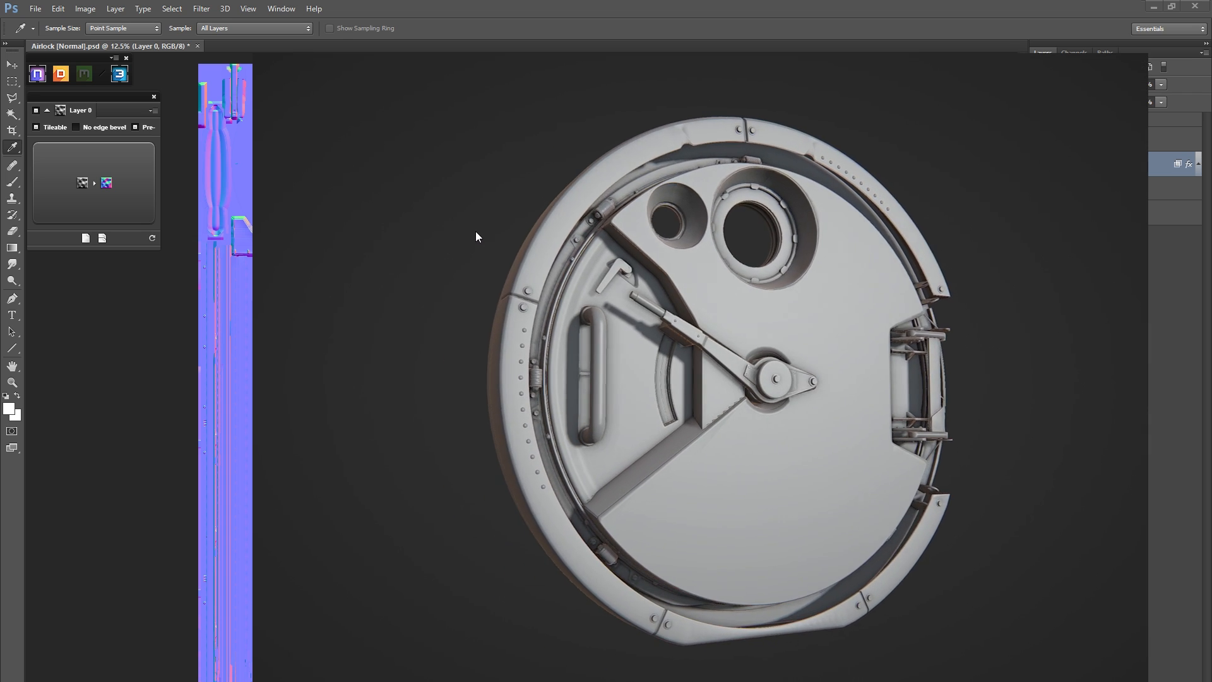
left_click_drag(445, 194, 493, 178)
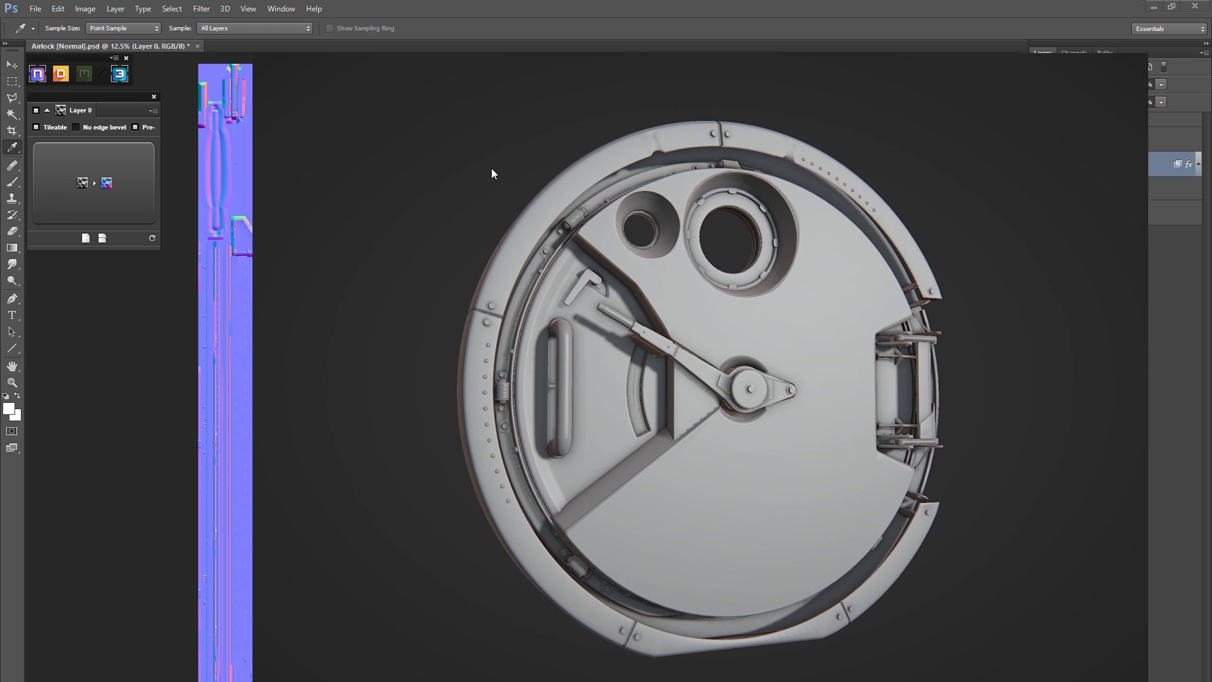
Step: Add a new multi-normal and turn on NDO Painter Mode for it, shifting the 3D painting window aside
left_click(103, 238)
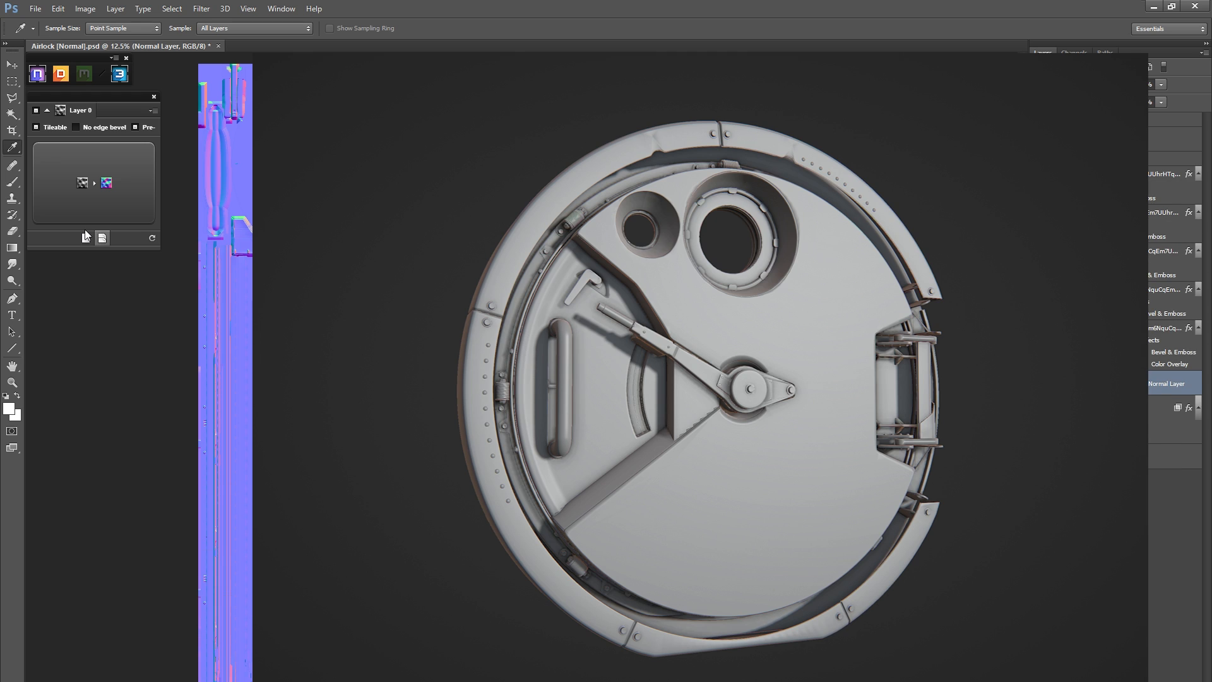
left_click(85, 235)
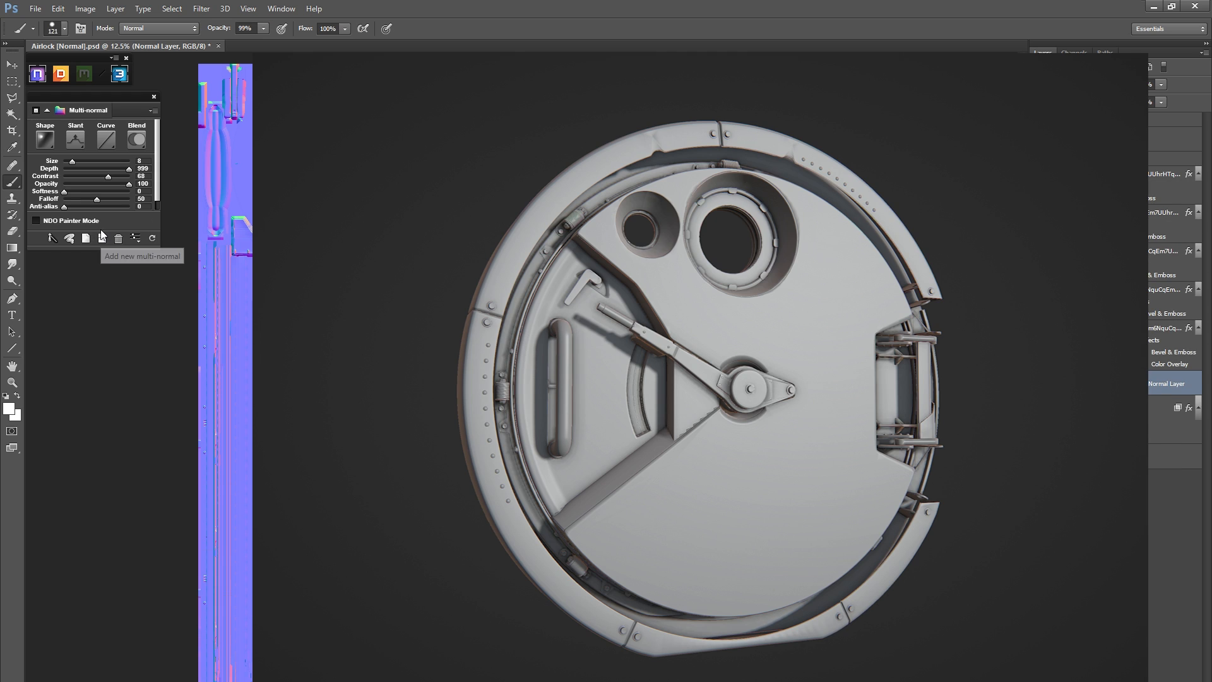
left_click(35, 222)
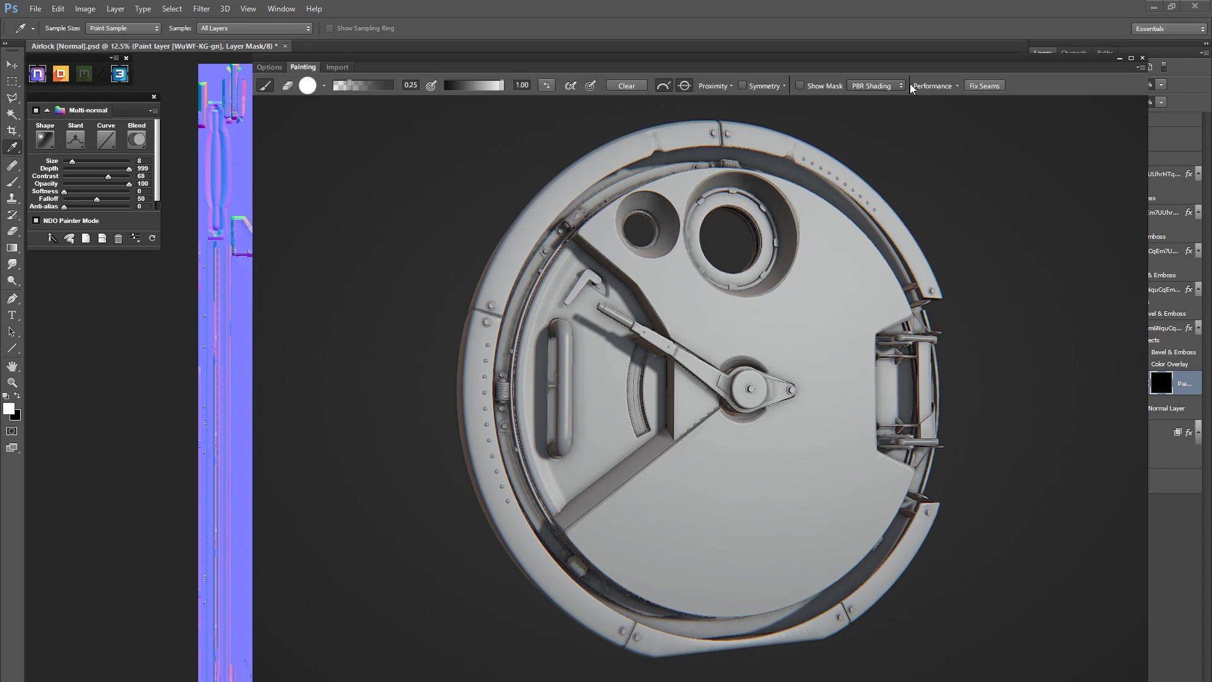
left_click_drag(376, 63, 317, 65)
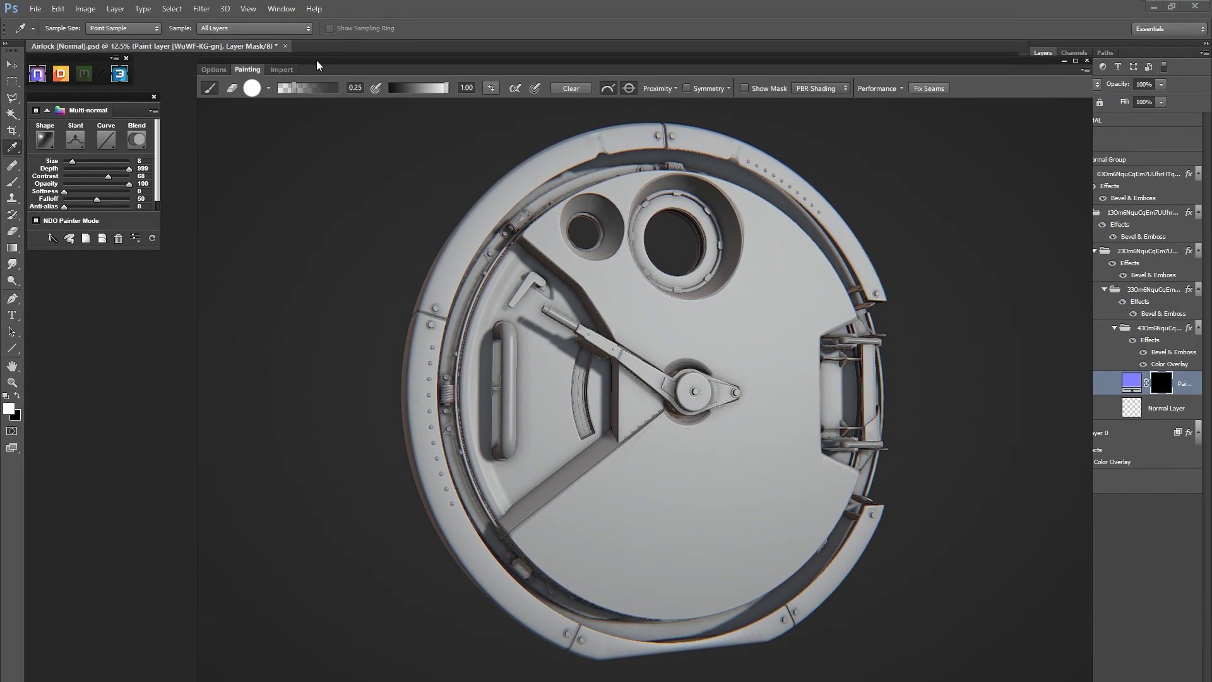
Step: Examine the available brush categories, including Basic, Brush Tip Shapes, Construction, Cracks, Damage and Assorted
left_click(269, 88)
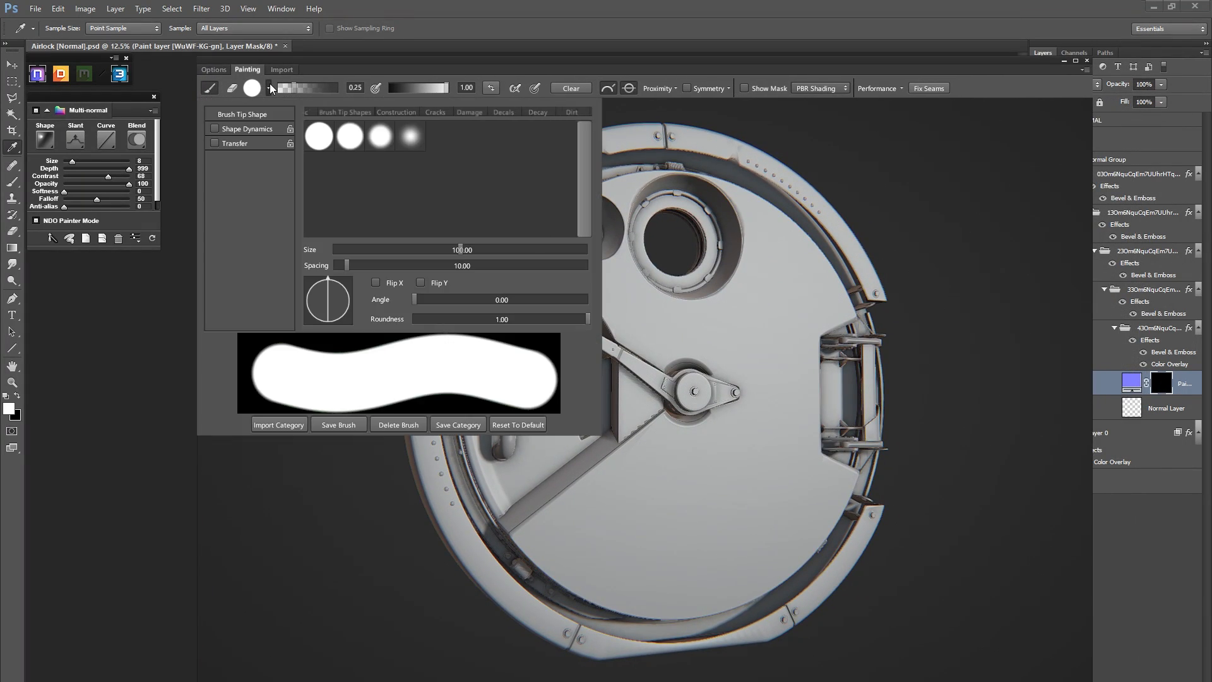
left_click(290, 89)
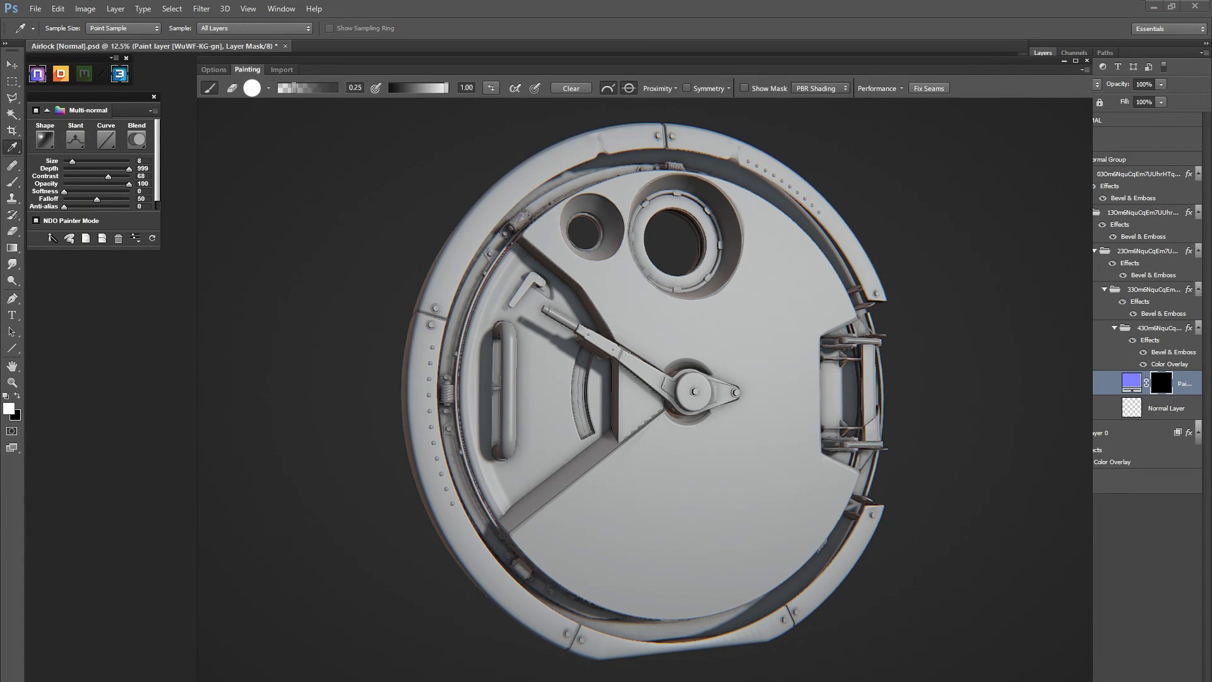
mouse_move(328, 266)
left_mouse_down()
mouse_move(352, 311)
mouse_move(334, 319)
mouse_move(323, 308)
left_mouse_up()
left_click(269, 88)
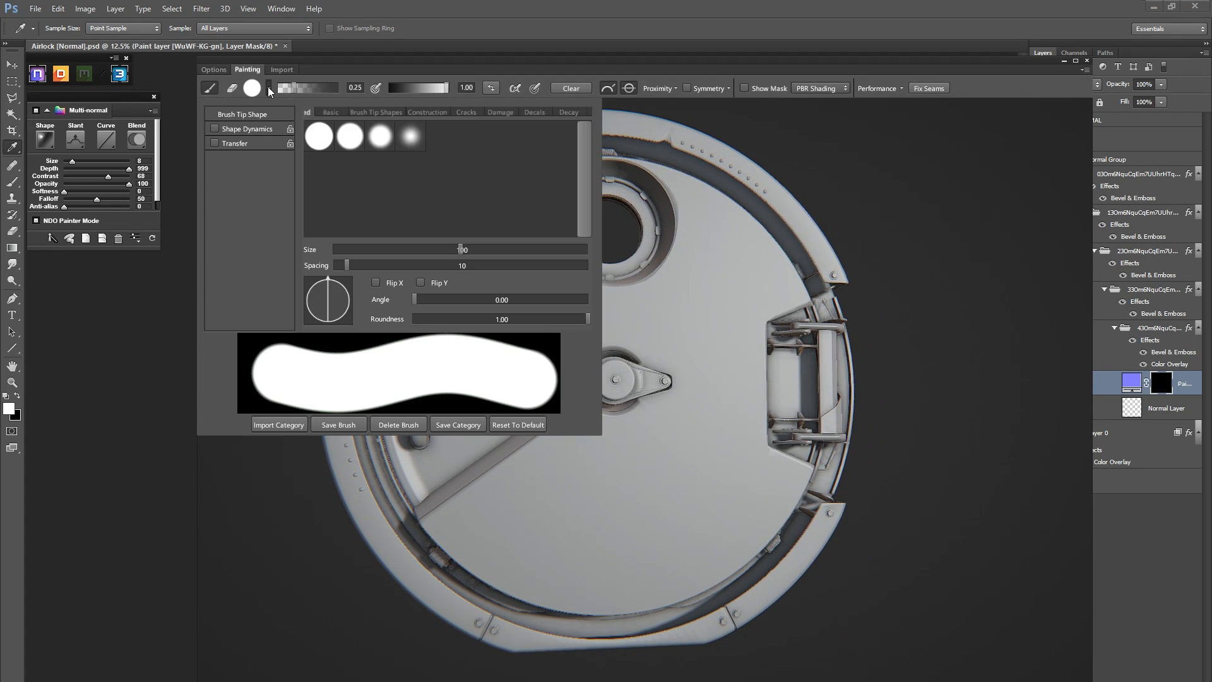
left_click(354, 113)
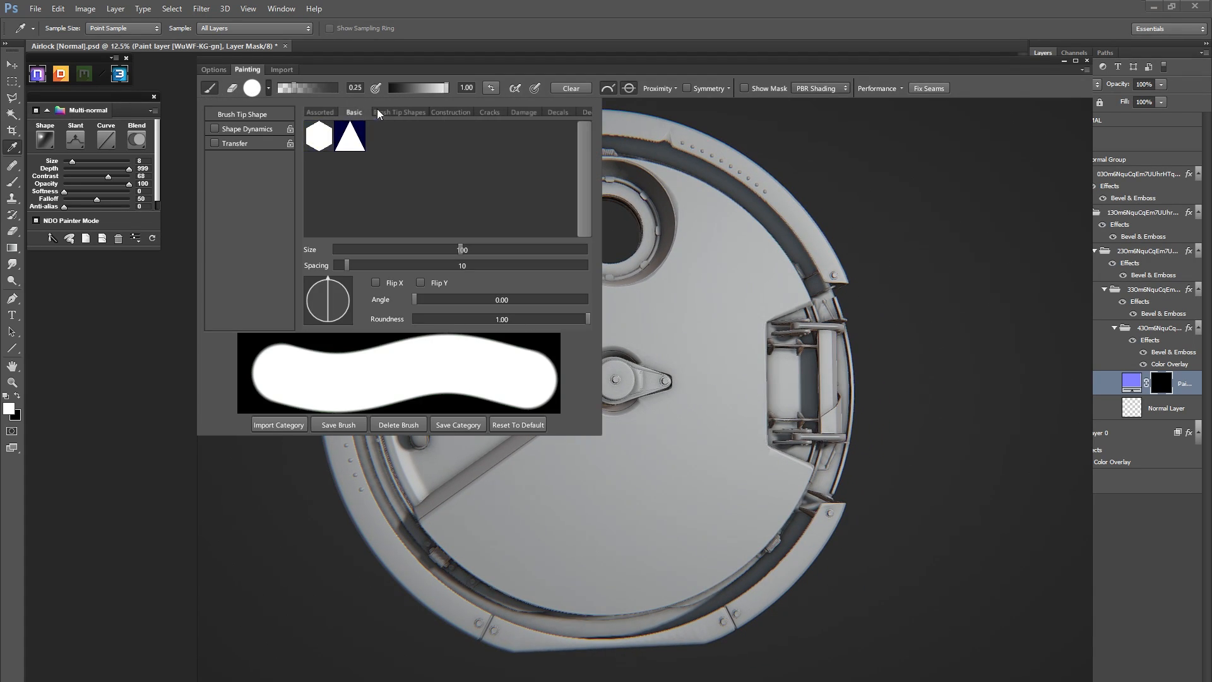
left_click(406, 113)
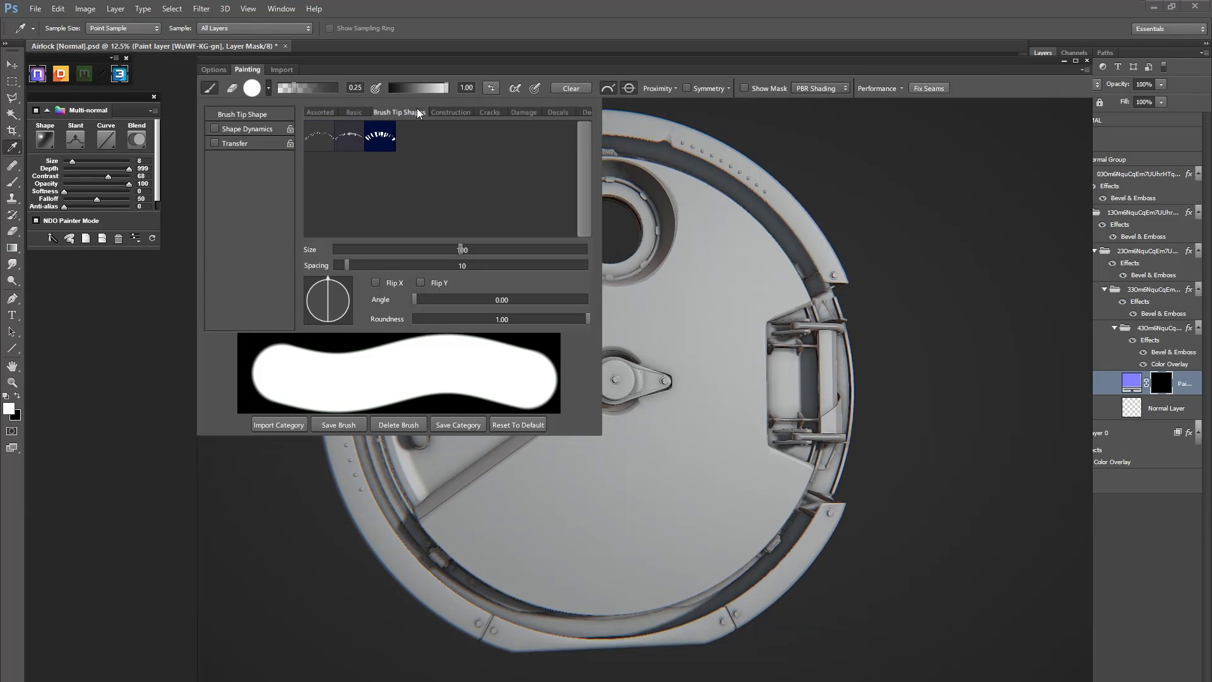
left_click(449, 113)
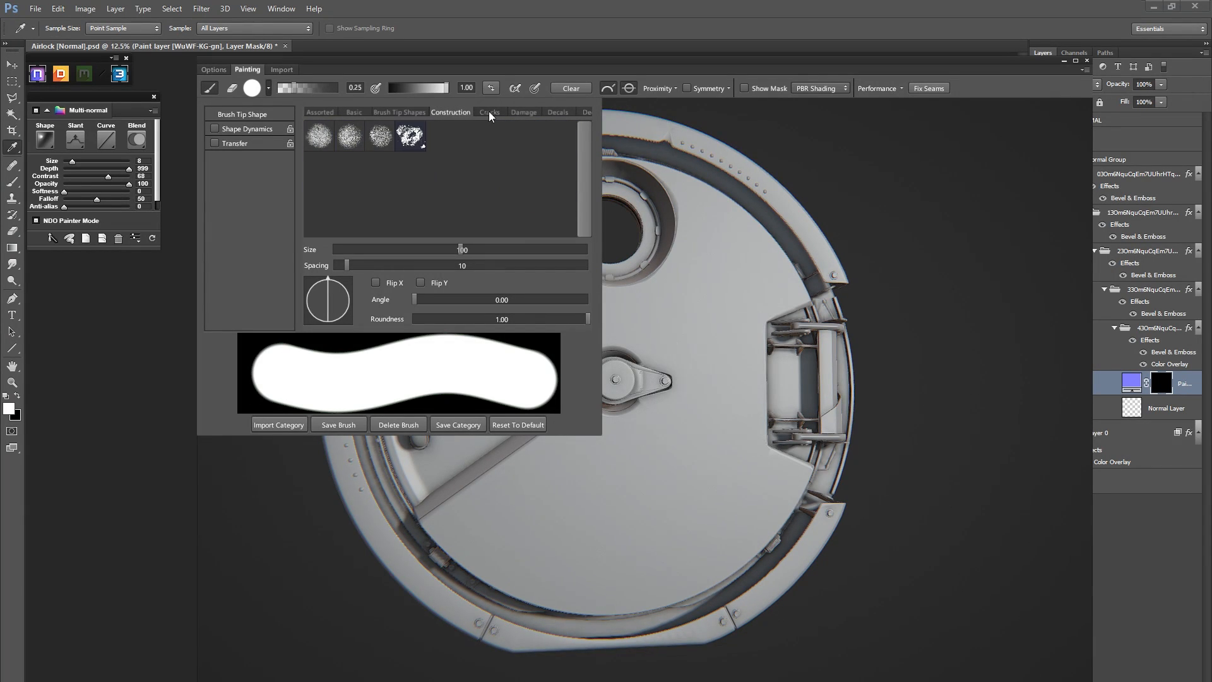
left_click(491, 113)
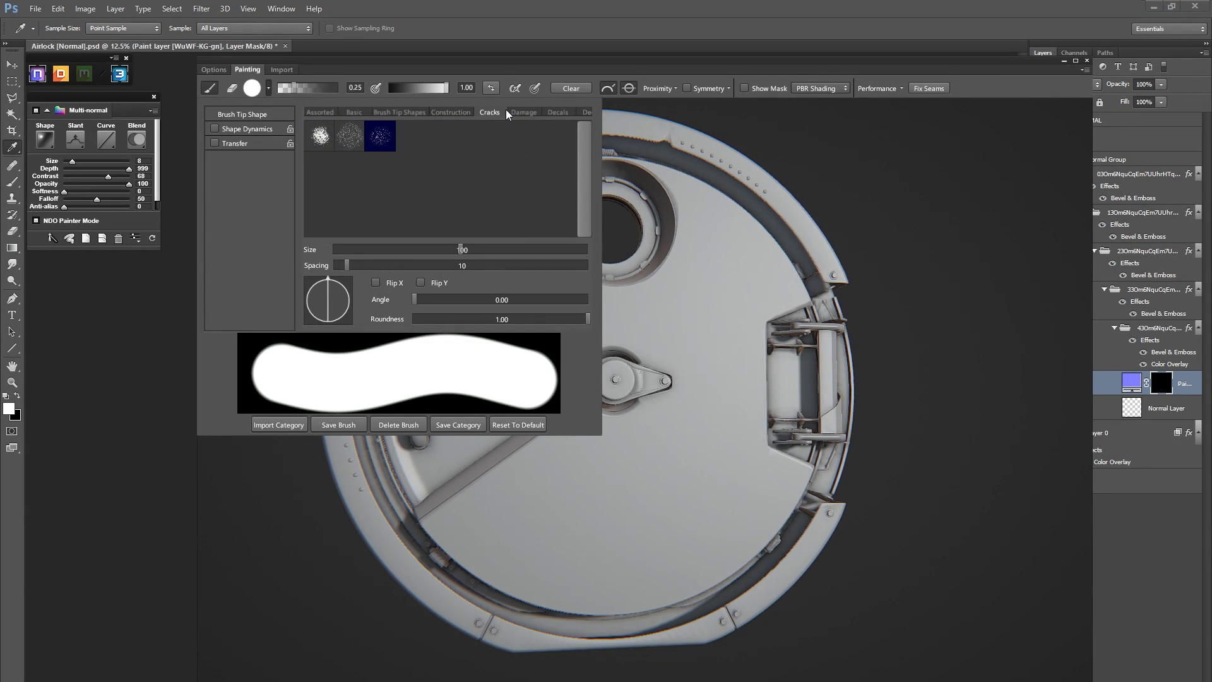
left_click(524, 113)
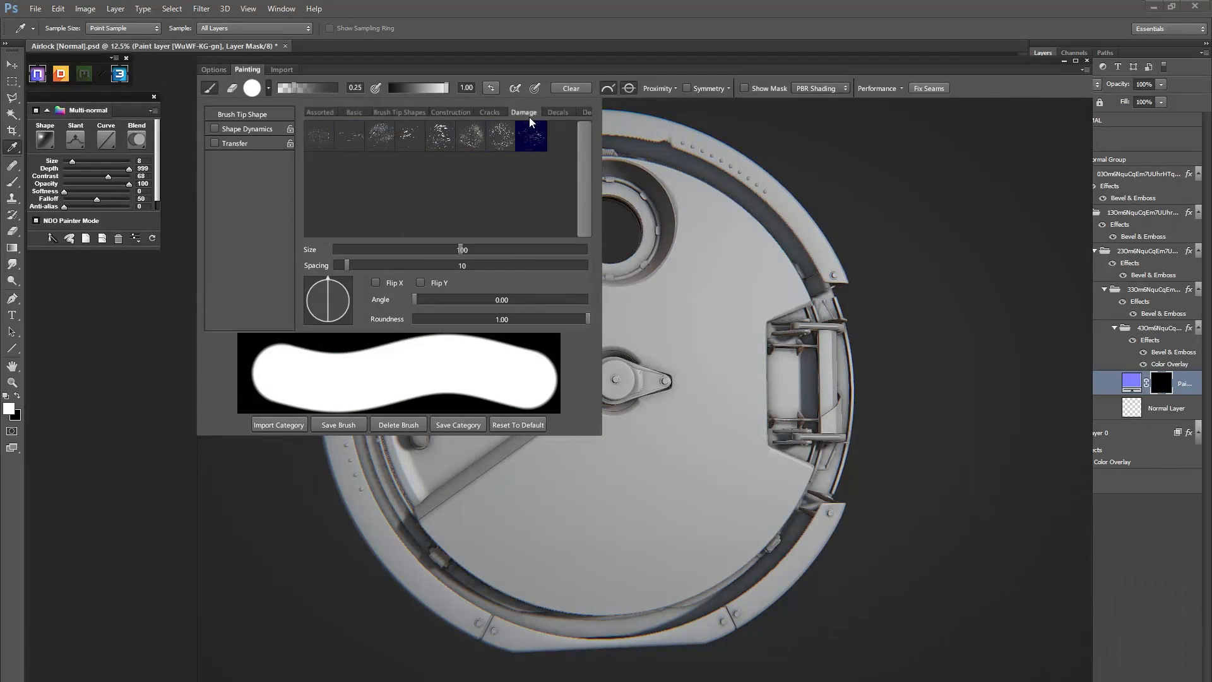
left_click(557, 113)
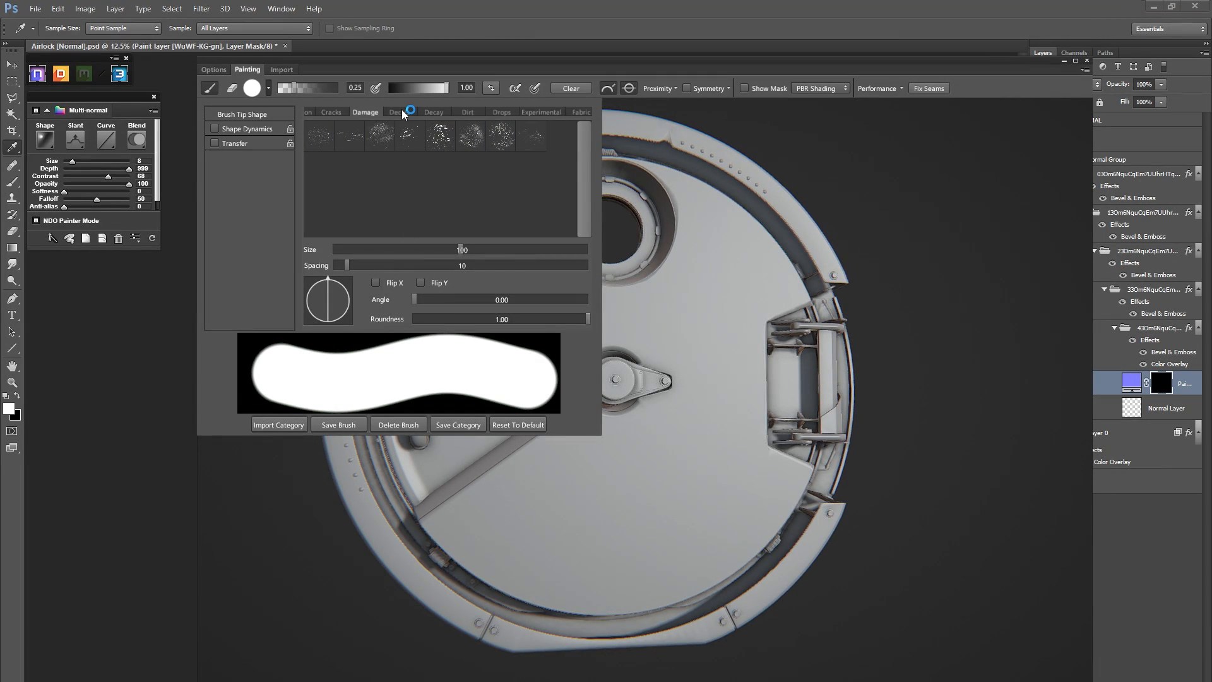
left_click(464, 113)
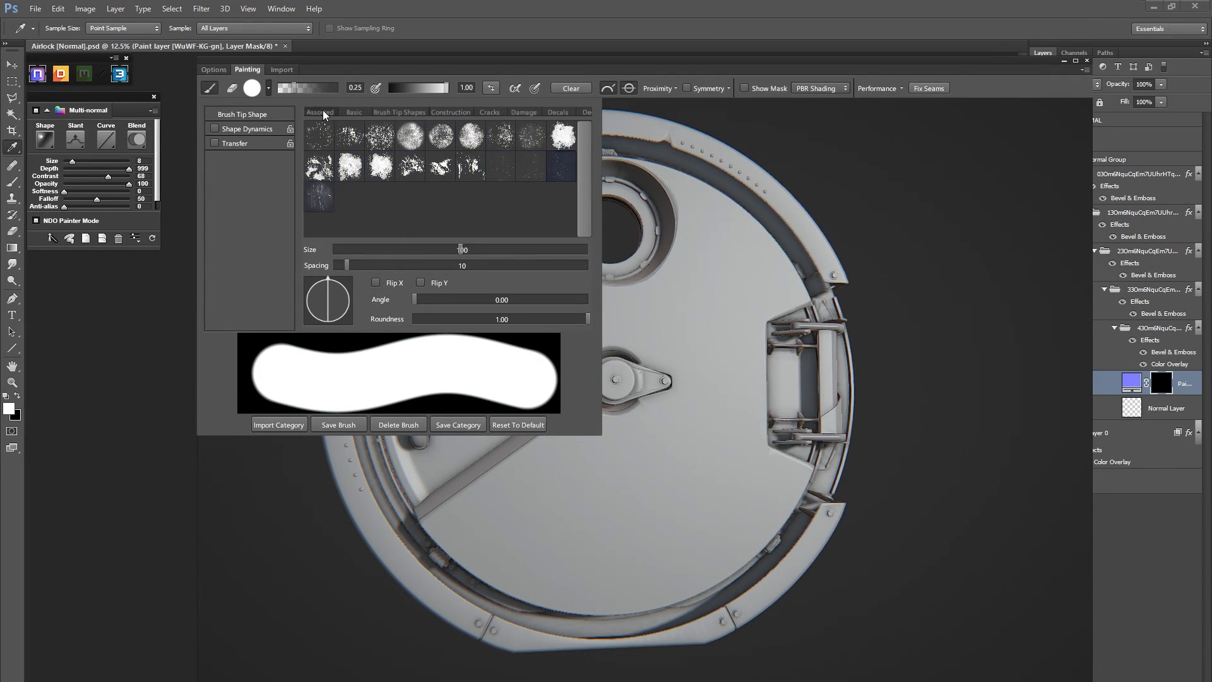
left_click(323, 113)
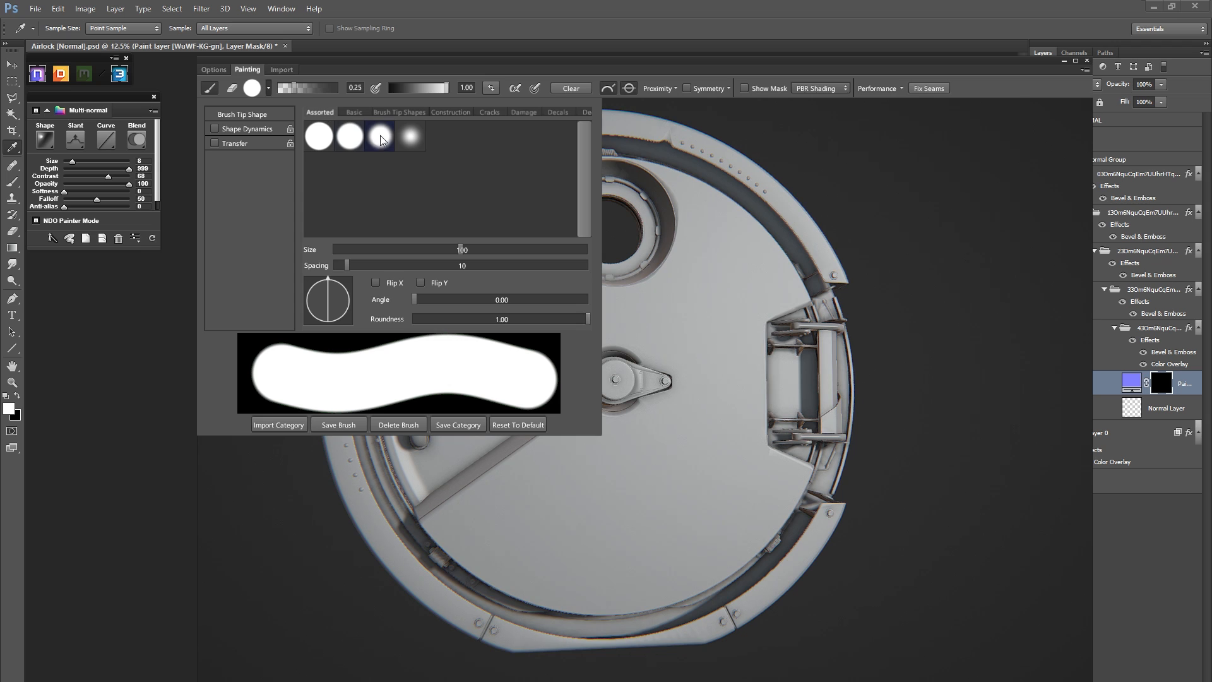
left_click(272, 86)
Step: Set the painting brush's opacity to 1.00 with the lower half of the airlock door in view
left_click_drag(495, 337, 509, 283)
scroll(571, 349, "up", 1)
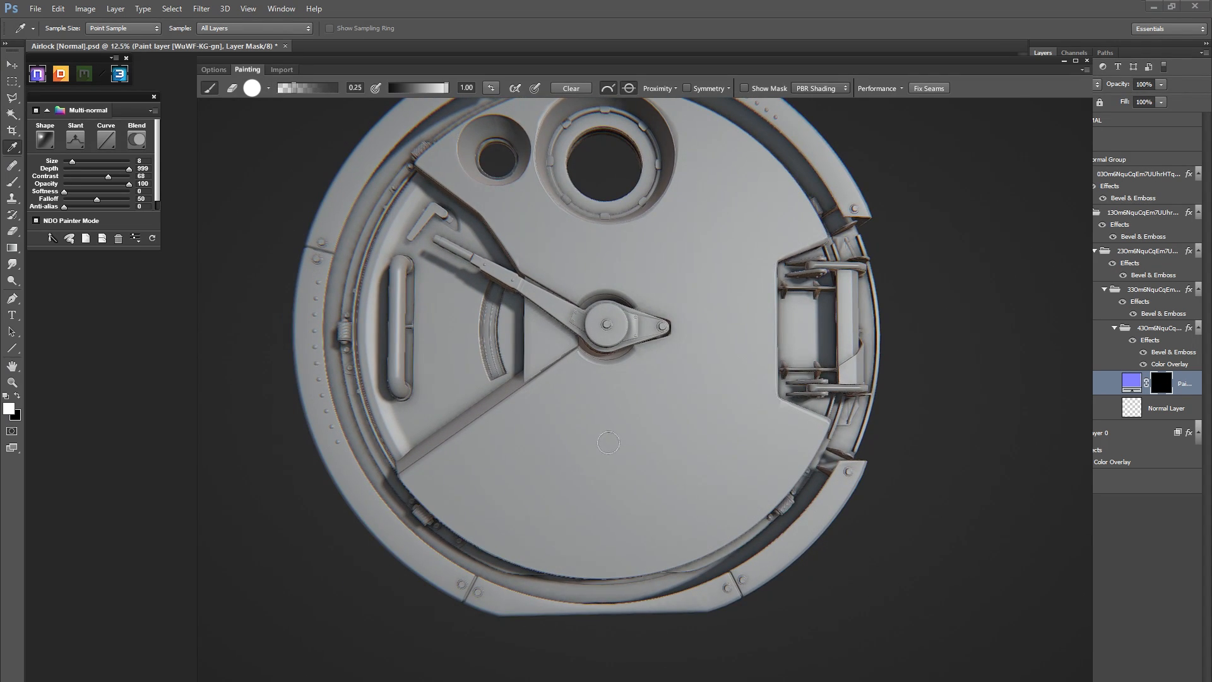
left_click_drag(294, 88, 358, 85)
left_click_drag(574, 445, 625, 406)
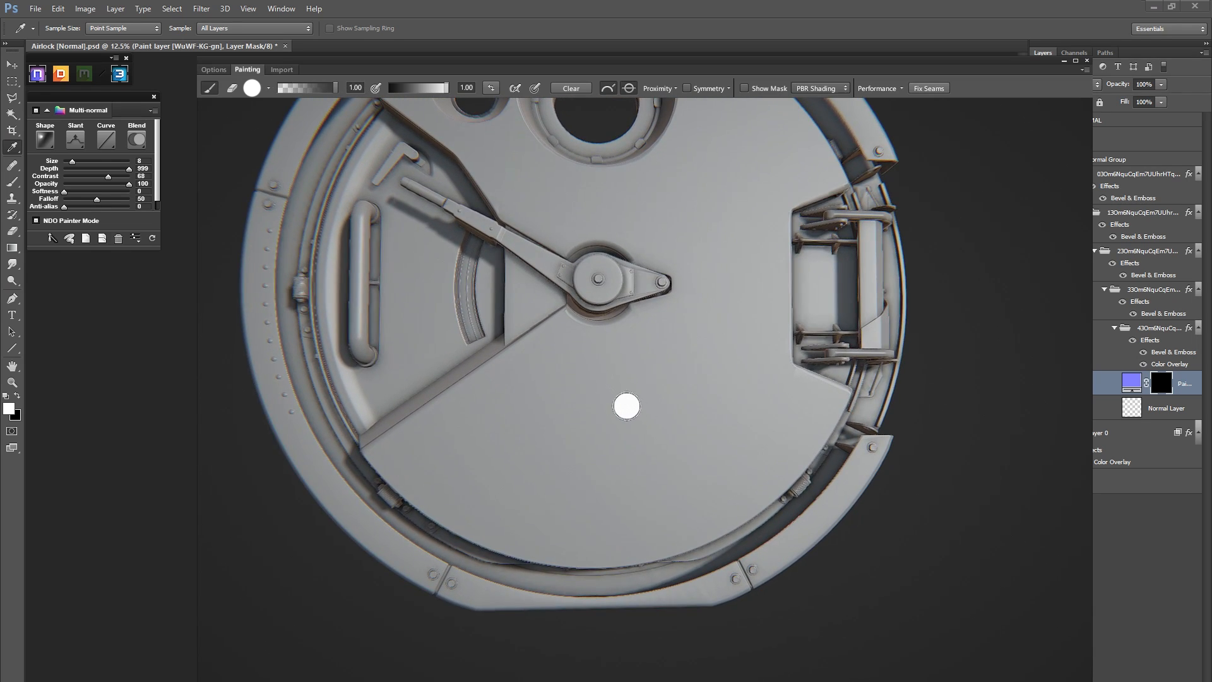
Step: Try smaller and larger sizes of the round brush over the airlock door
key("bracketleft")
key("bracketleft")
key("bracketleft")
key("bracketleft")
key("bracketright")
key("bracketright")
key("bracketright")
key("bracketright")
key("bracketright")
key("bracketright")
key("bracketleft")
key("bracketleft")
key("bracketleft")
key("bracketleft")
key("bracketleft")
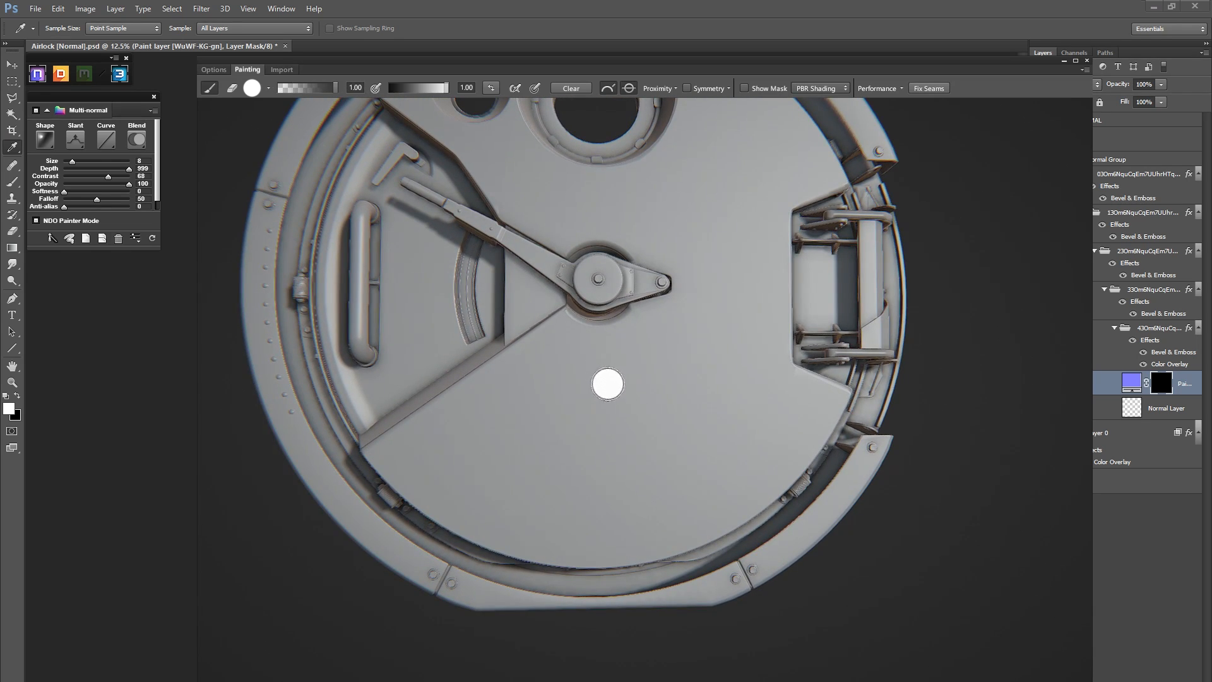
key("bracketright")
key("bracketright")
key("bracketright")
key("bracketright")
key("bracketright")
key("bracketright")
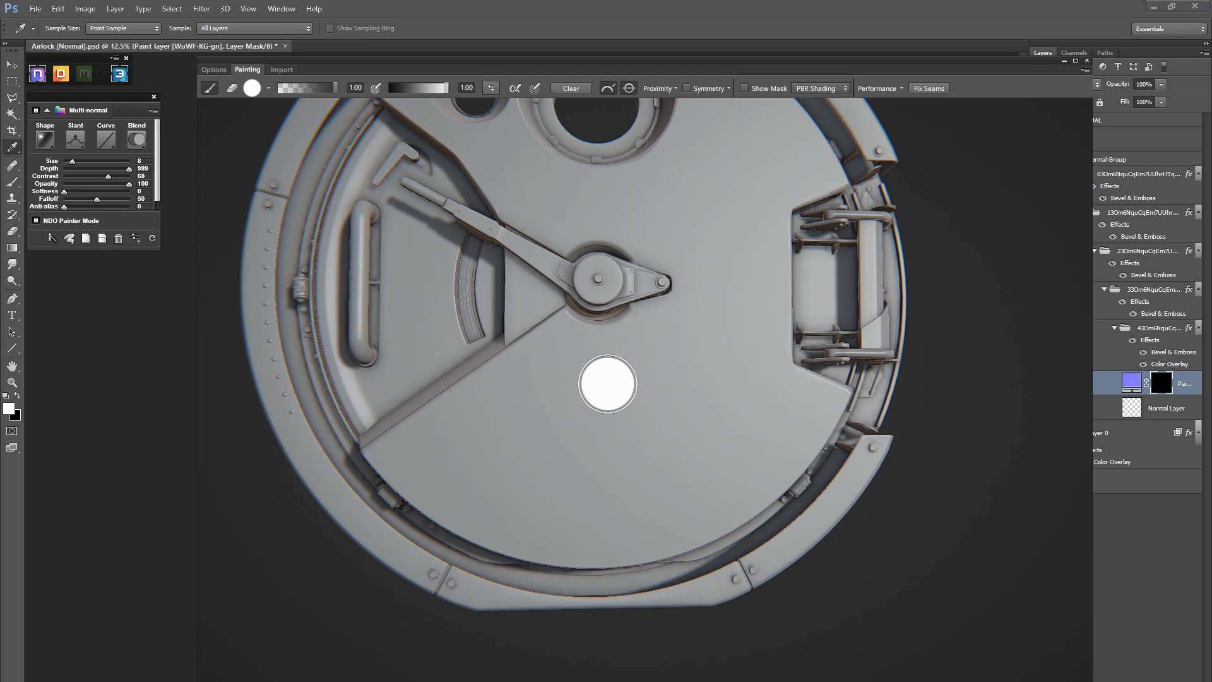
key("bracketleft")
key("bracketleft")
key("bracketleft")
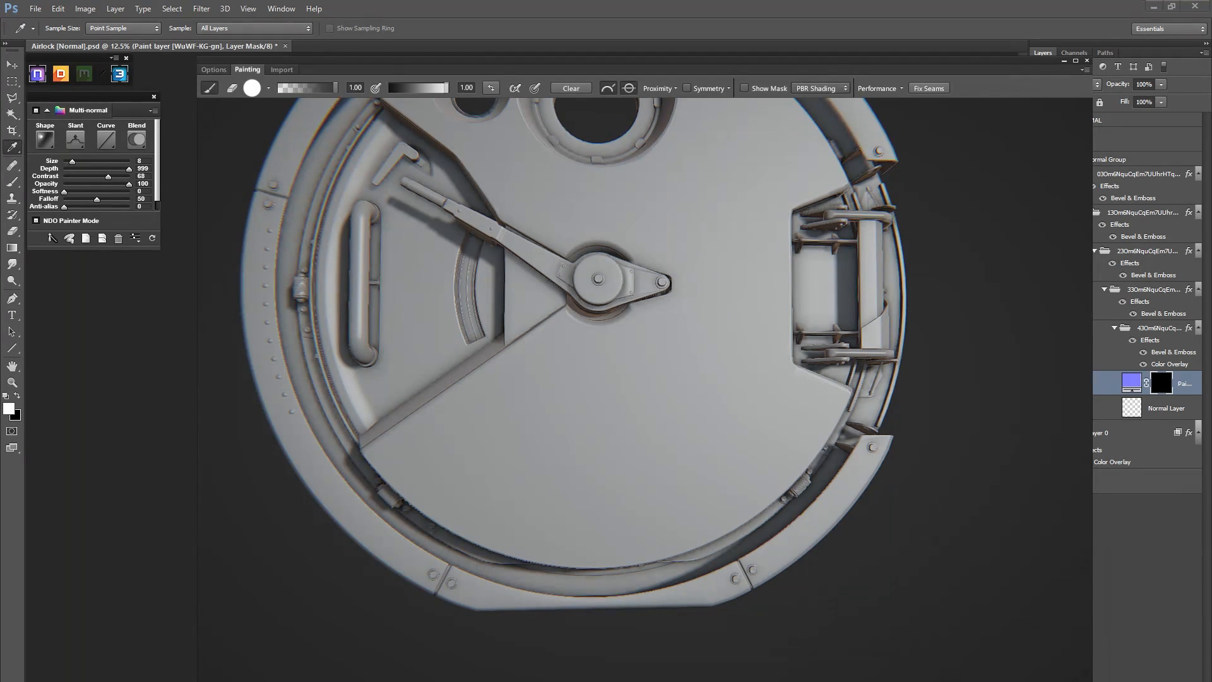
Step: Widen the painting window and adjust the round brush tip to size 559 with an angle of 32
left_click_drag(1092, 678, 1210, 680)
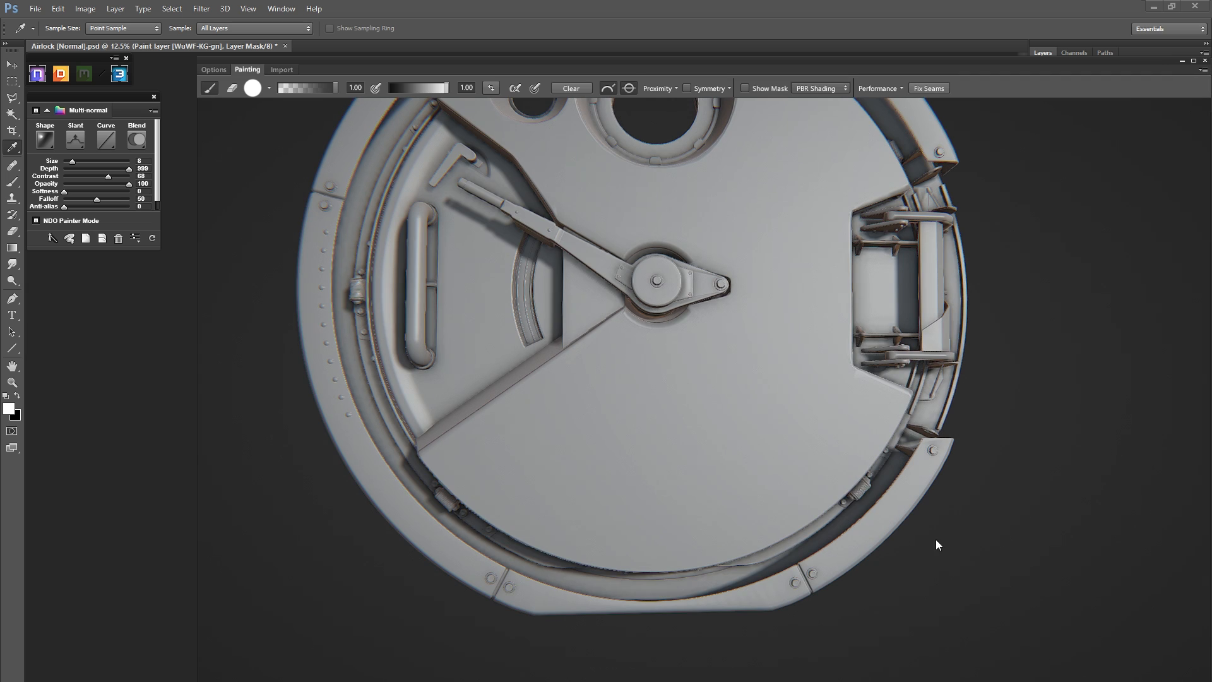
left_click_drag(684, 381, 676, 400)
key("bracketleft")
key("bracketleft")
key("bracketleft")
key("bracketleft")
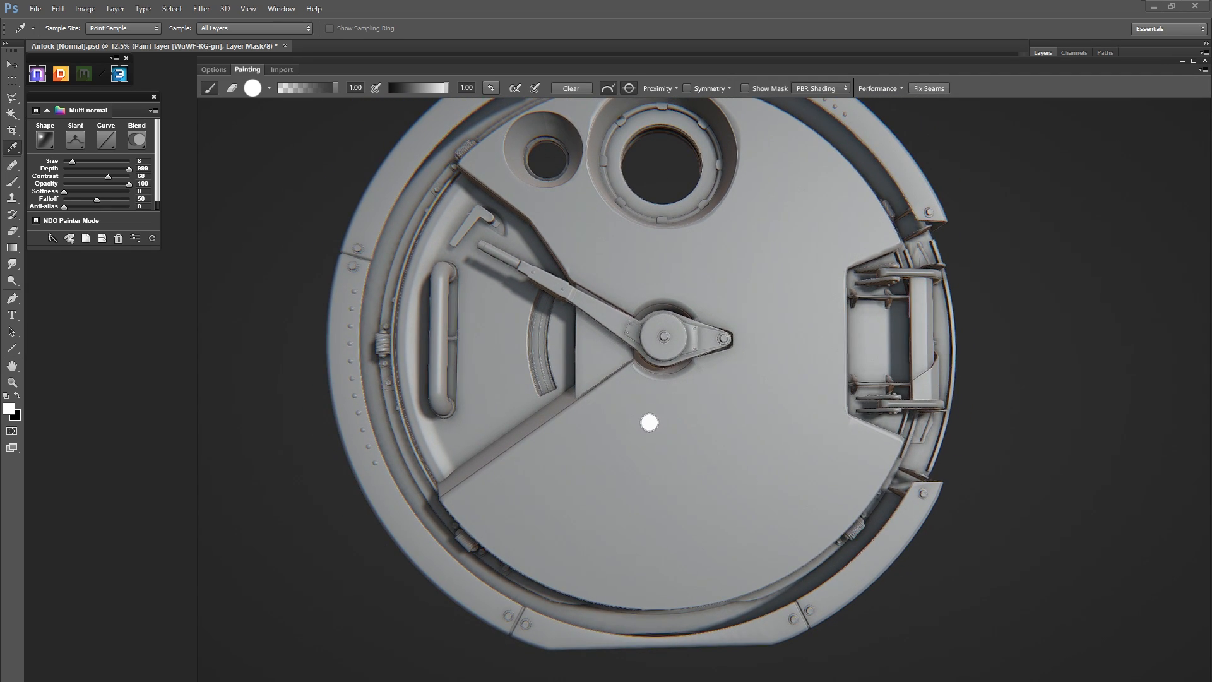
key("bracketright")
key("bracketright")
key("bracketright")
key("bracketright")
key("bracketright")
key("bracketright")
key("bracketright")
key("bracketleft")
key("bracketleft")
key("bracketleft")
key("bracketleft")
key("bracketright")
key("bracketright")
key("bracketright")
key("bracketright")
key("bracketright")
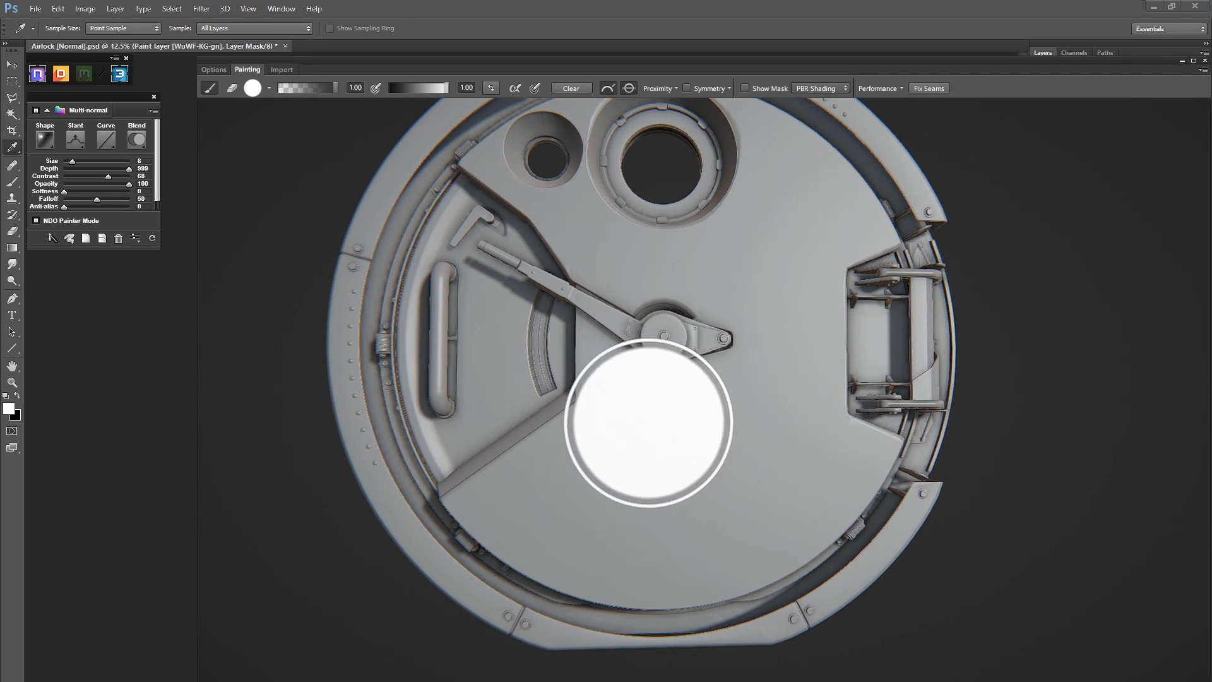
key("bracketleft")
key("bracketleft")
key("bracketleft")
key("bracketleft")
key("bracketleft")
key("bracketleft")
key("bracketleft")
key("bracketright")
key("bracketright")
key("bracketright")
key("bracketright")
key("bracketright")
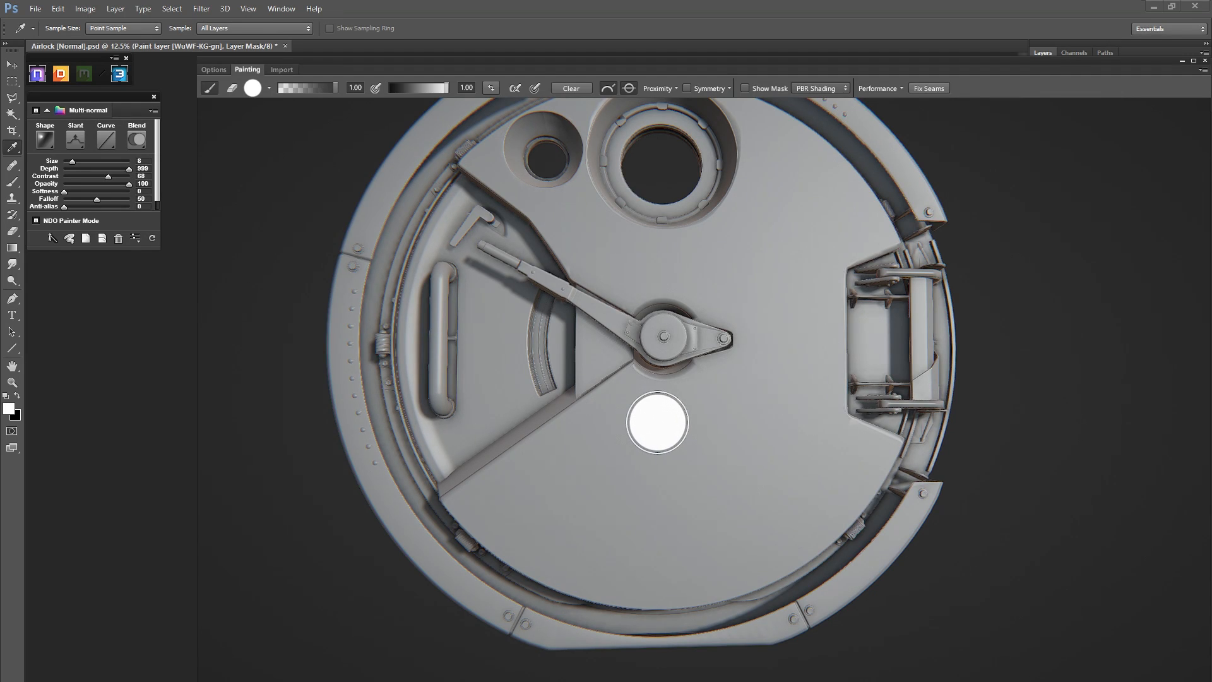
mouse_move(658, 422)
left_mouse_down()
mouse_move(584, 433)
mouse_move(611, 434)
left_mouse_up()
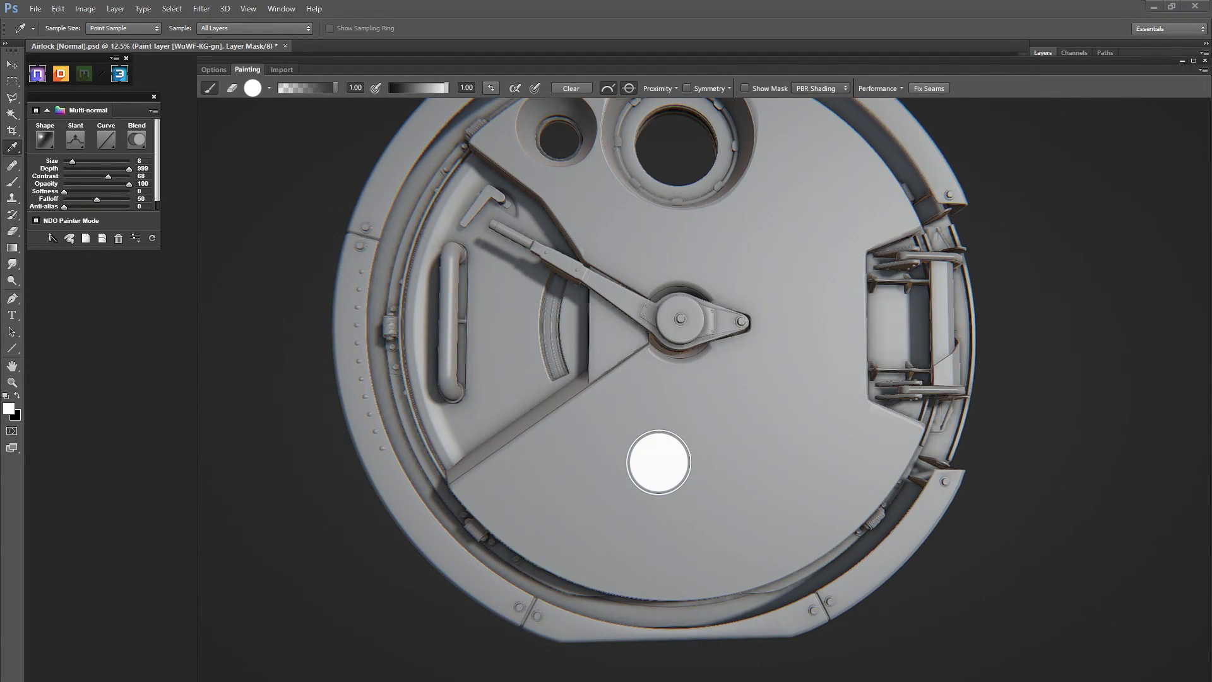
Step: Choose the rough-edged vertical bar tip from the Brush Tip Shapes category as the painting brush
left_click(269, 88)
left_click(424, 112)
left_click(470, 136)
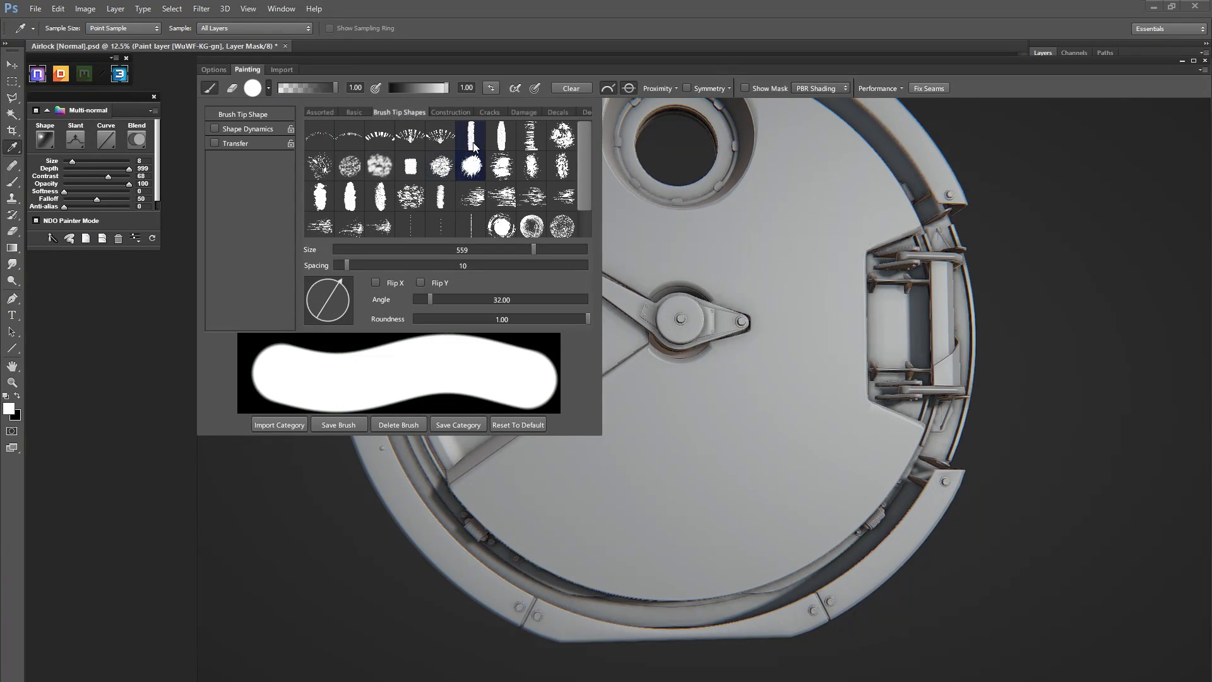
left_click(270, 87)
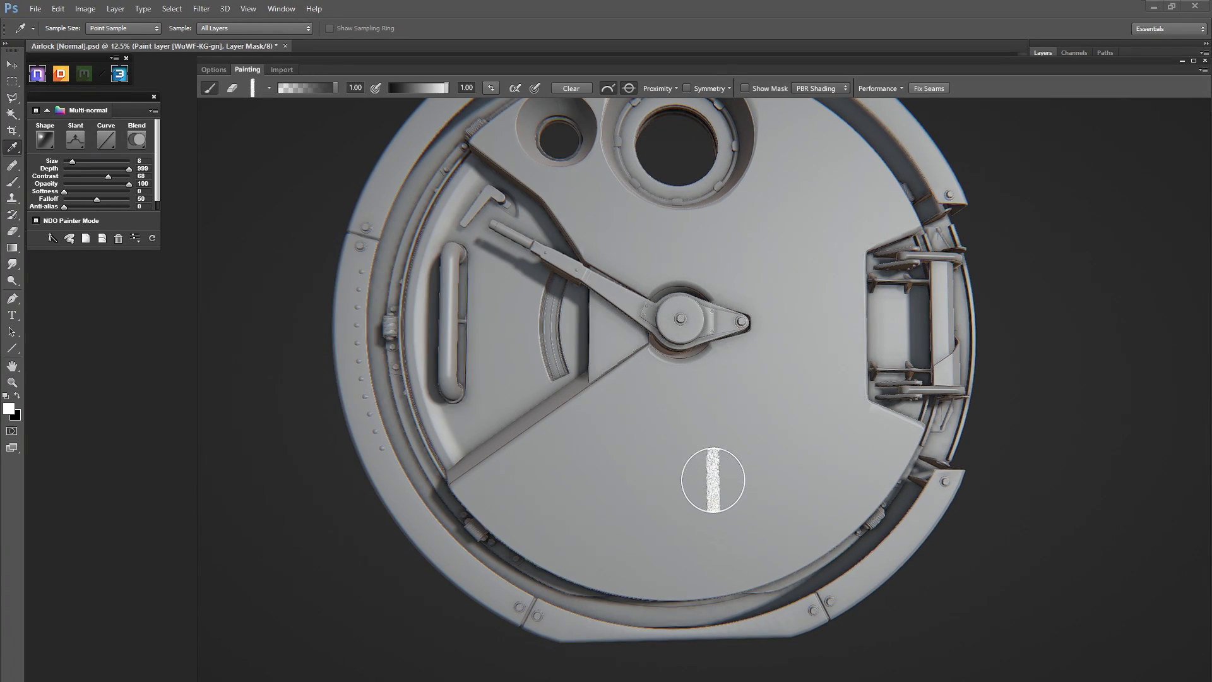
Step: Replace the rough-edged bar brush tip with the hard round tip from the Assorted category
left_click_drag(676, 464, 676, 463)
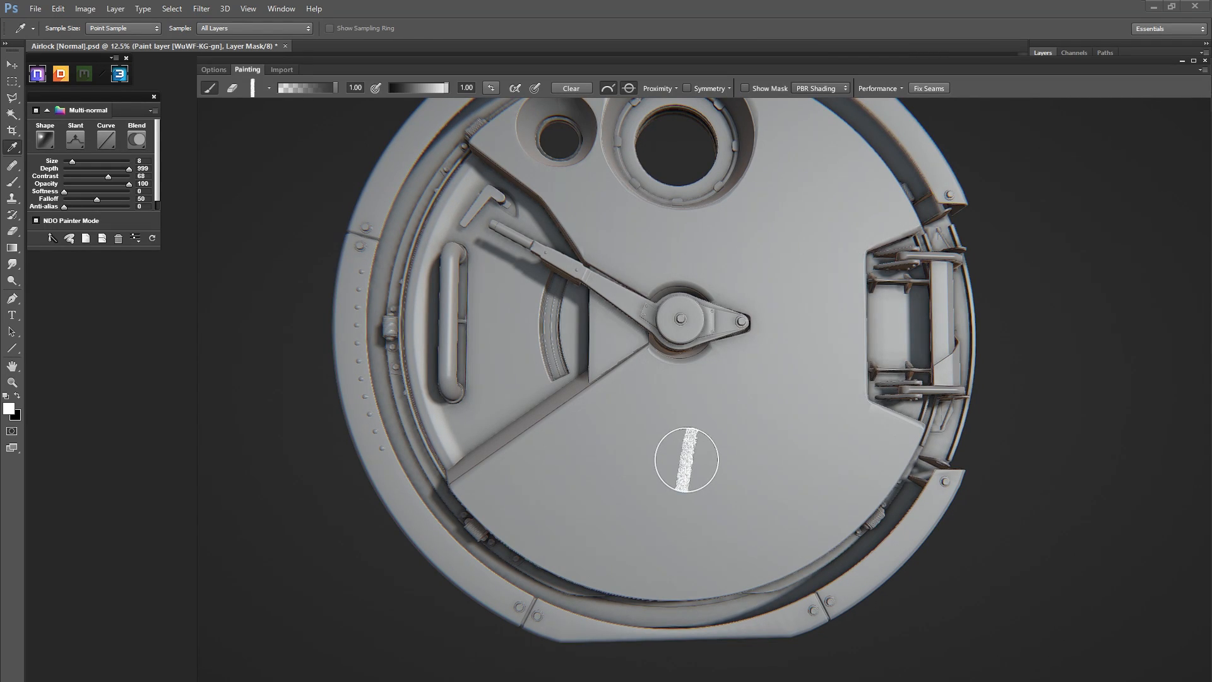
left_click_drag(687, 460, 686, 459)
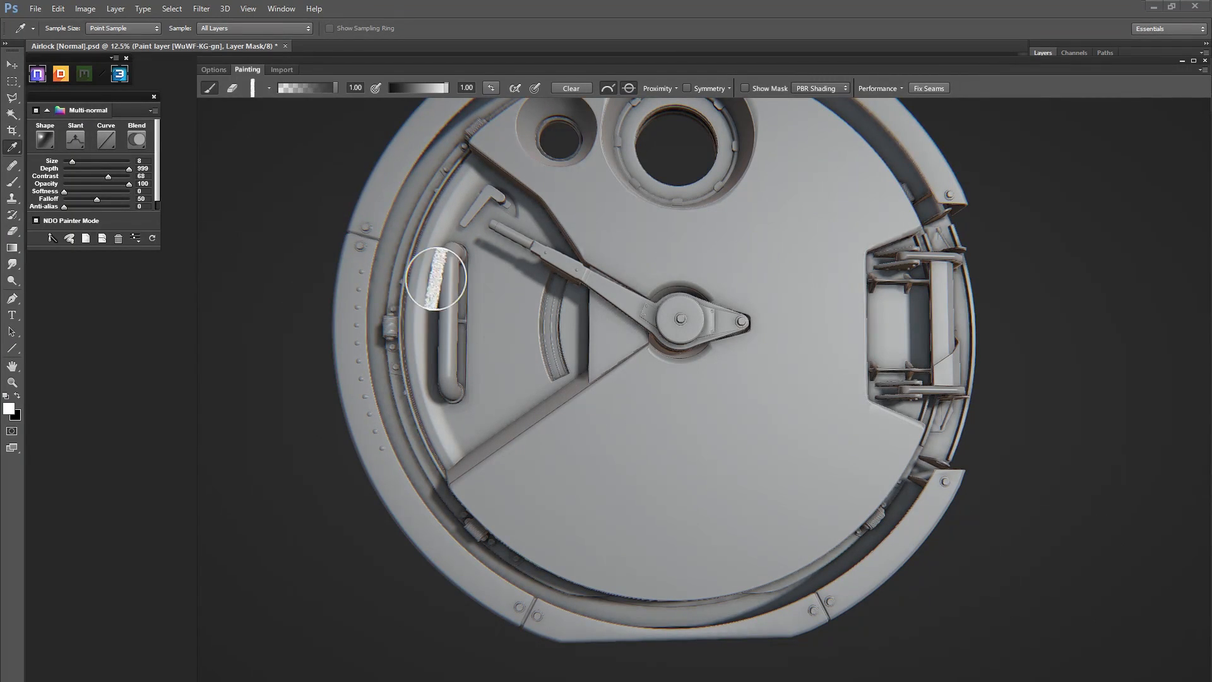
left_click(269, 88)
left_click(320, 111)
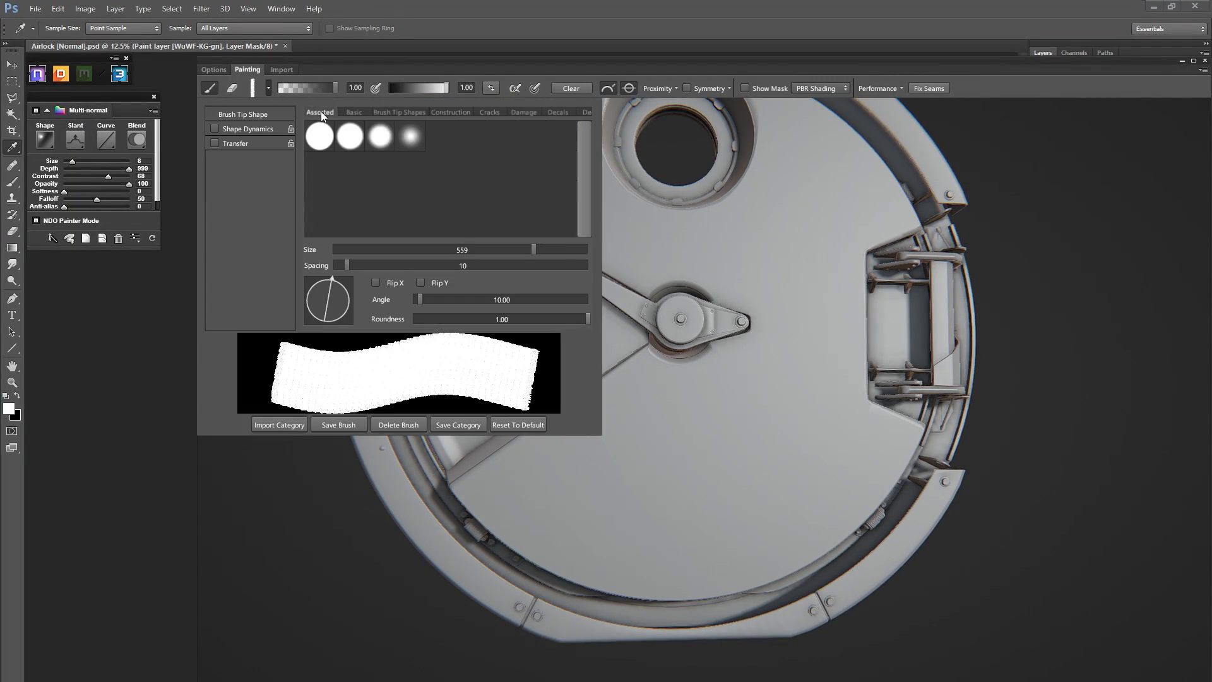
left_click(320, 134)
left_click(269, 88)
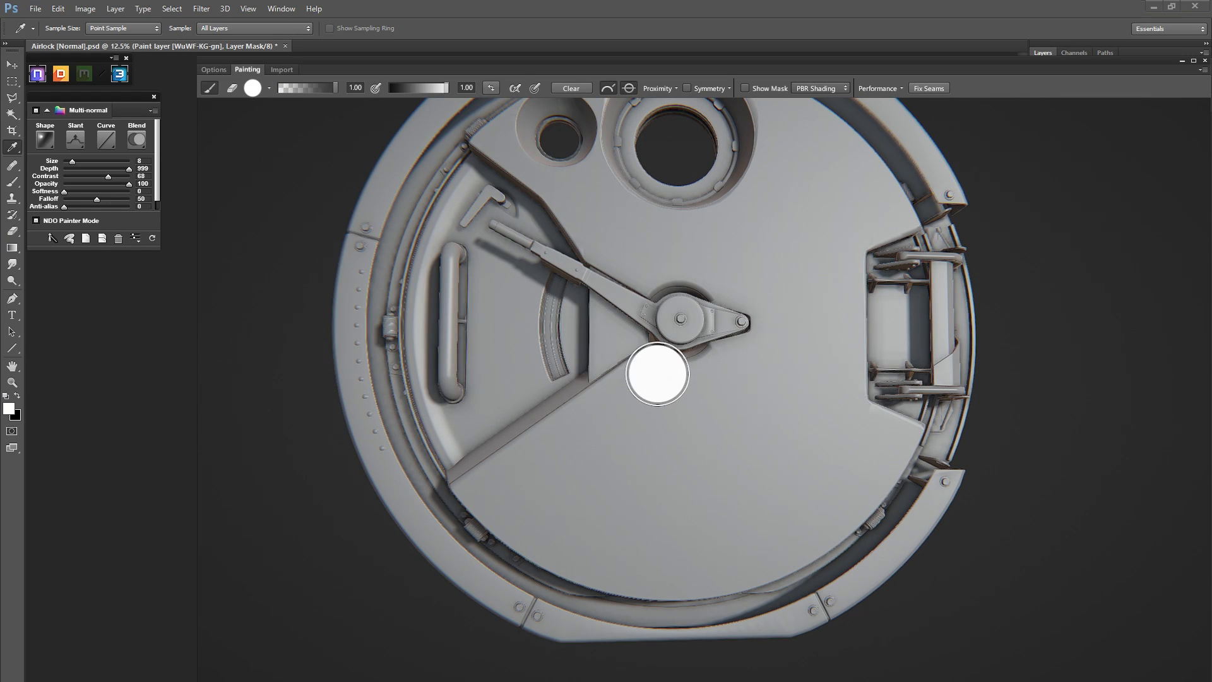
Step: Reduce the round painting brush to size 255 and set its spacing to 1
left_click_drag(669, 379, 667, 384)
key("[")
key("[")
key("[")
key("[")
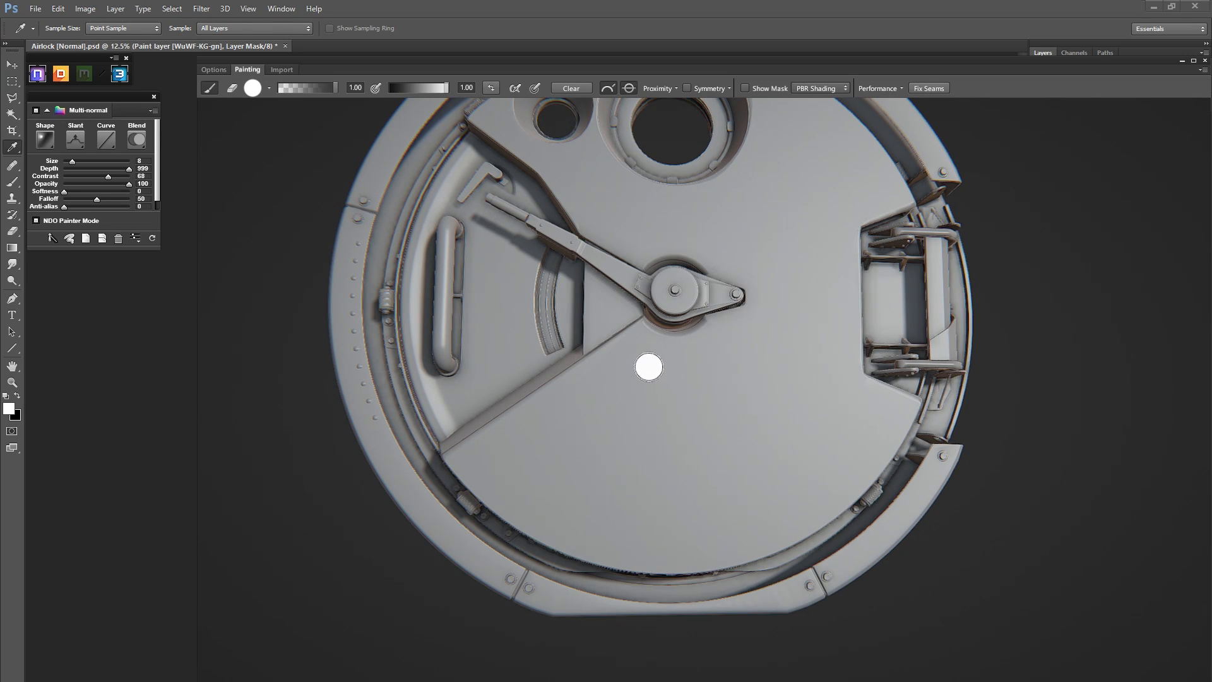
left_click(269, 89)
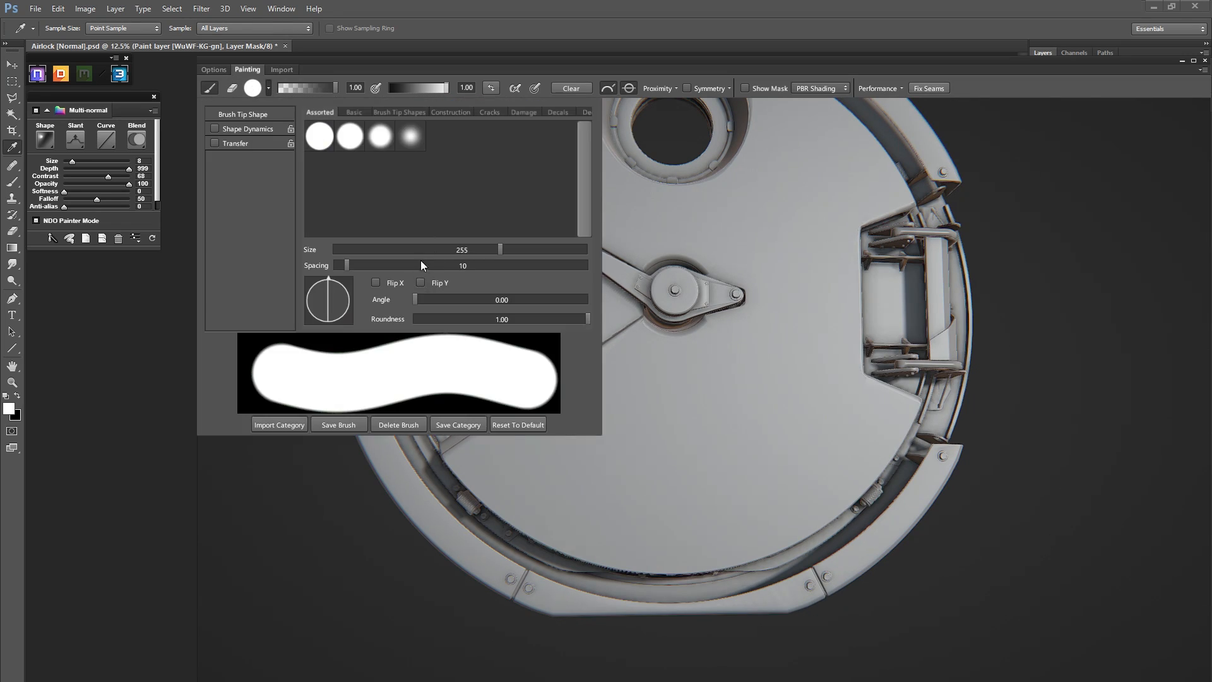
left_click_drag(345, 264, 312, 260)
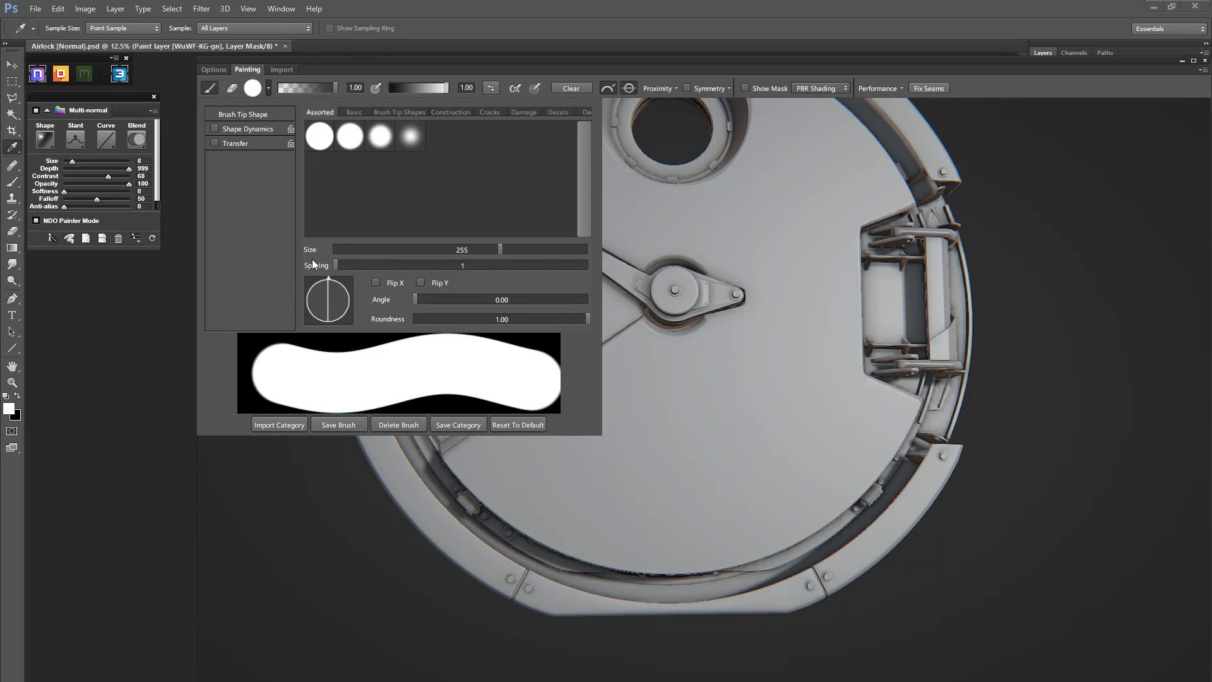
left_click(269, 88)
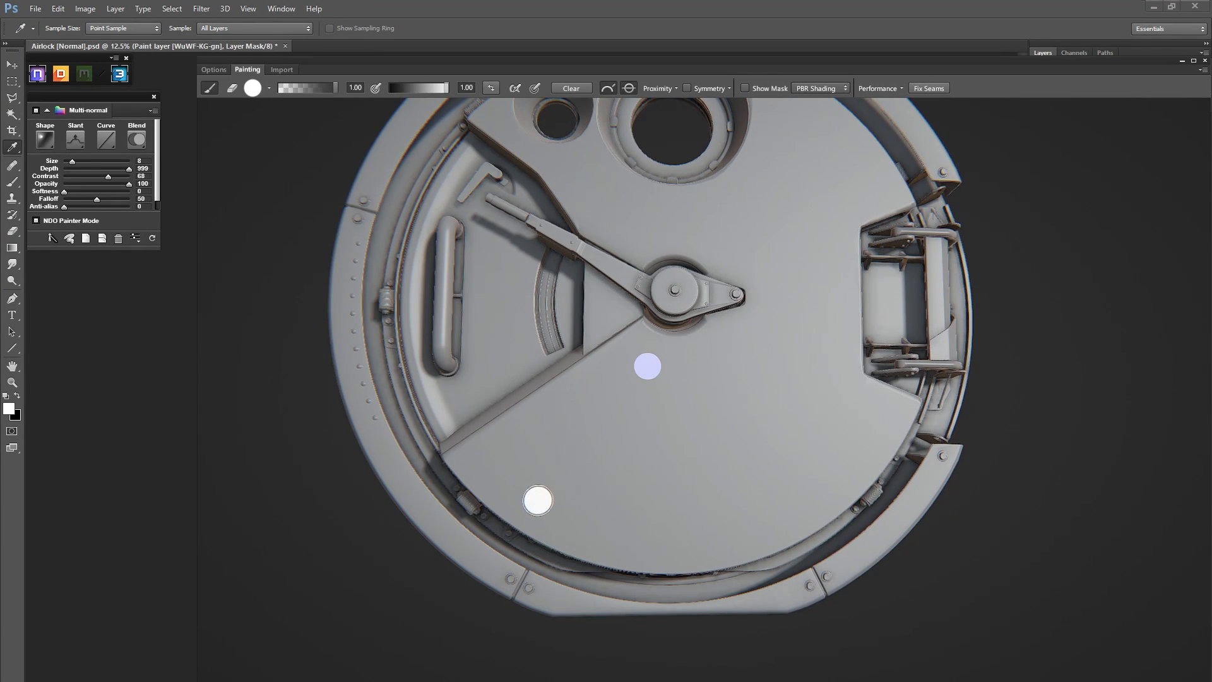
Step: Paint a straight diagonal stroke from below the door's hub toward the door's lower-left edge
left_click(537, 500, "shift")
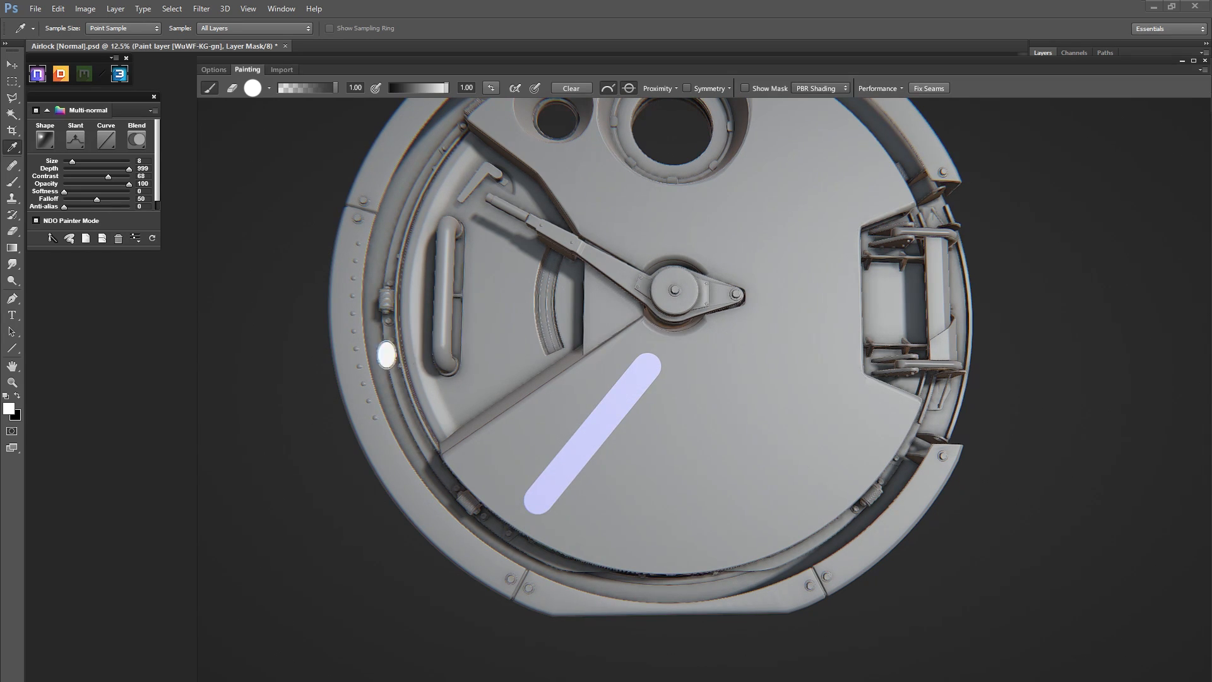
left_click_drag(282, 298, 272, 324)
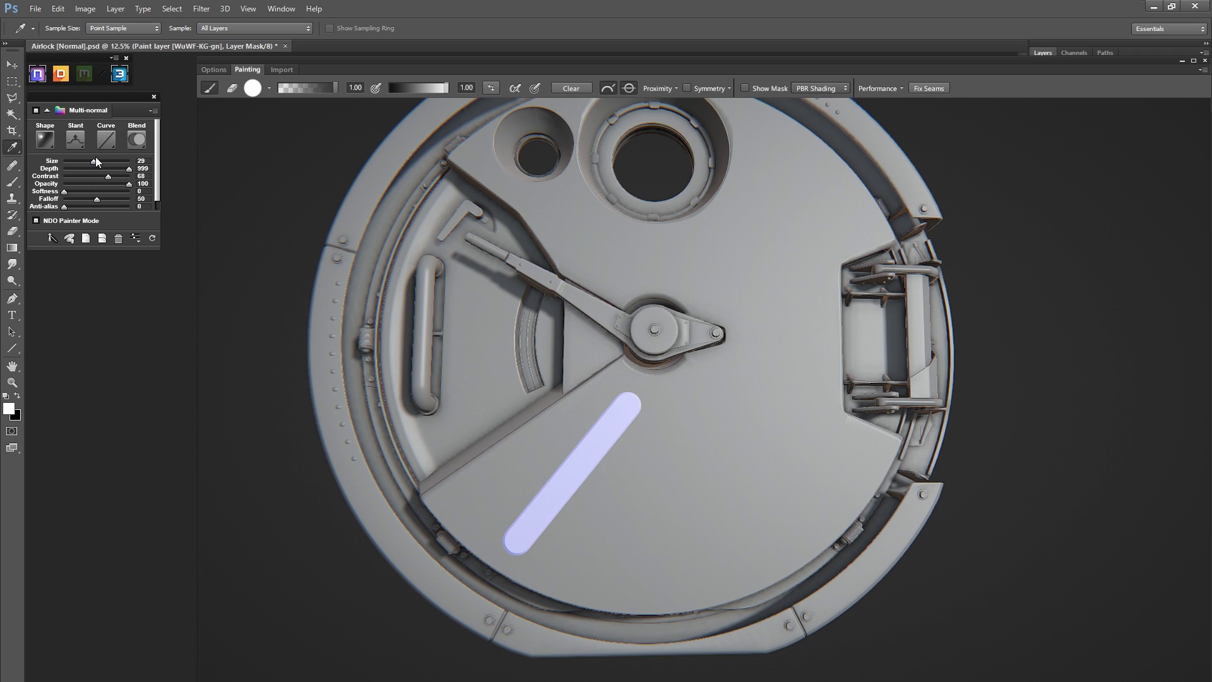
Step: Give the Multi-normal a Down slant, a softness of 16 and a size of 40
left_click_drag(95, 159, 96, 191)
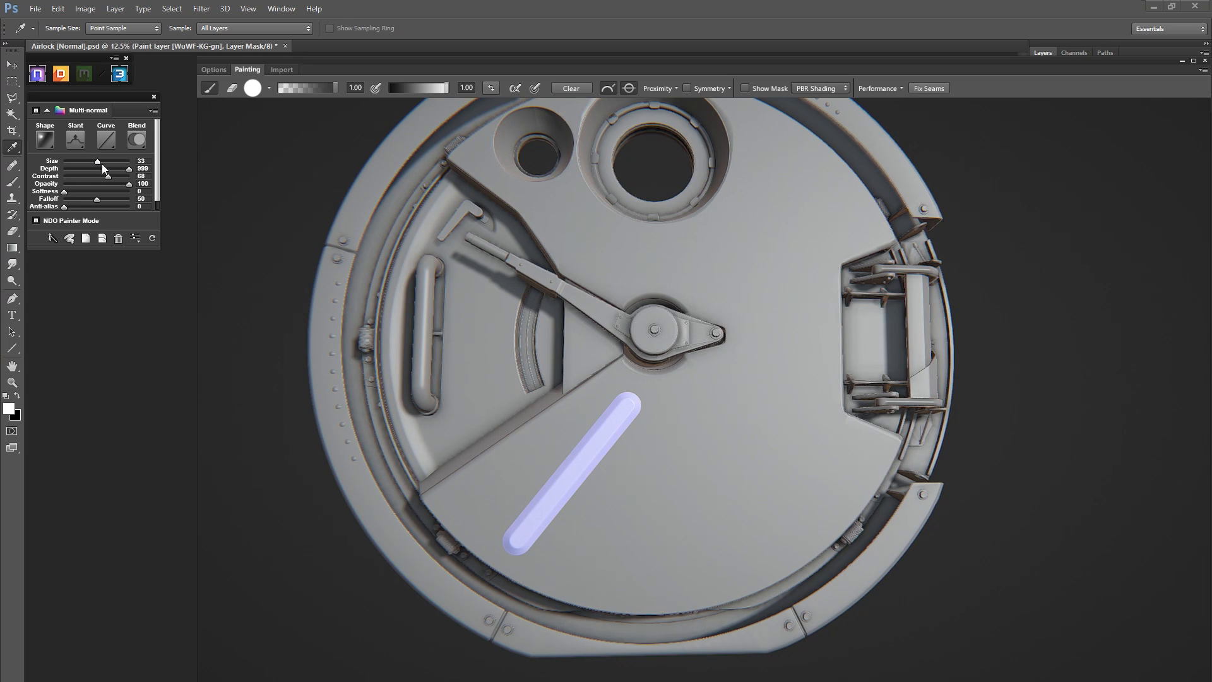
left_click(77, 141)
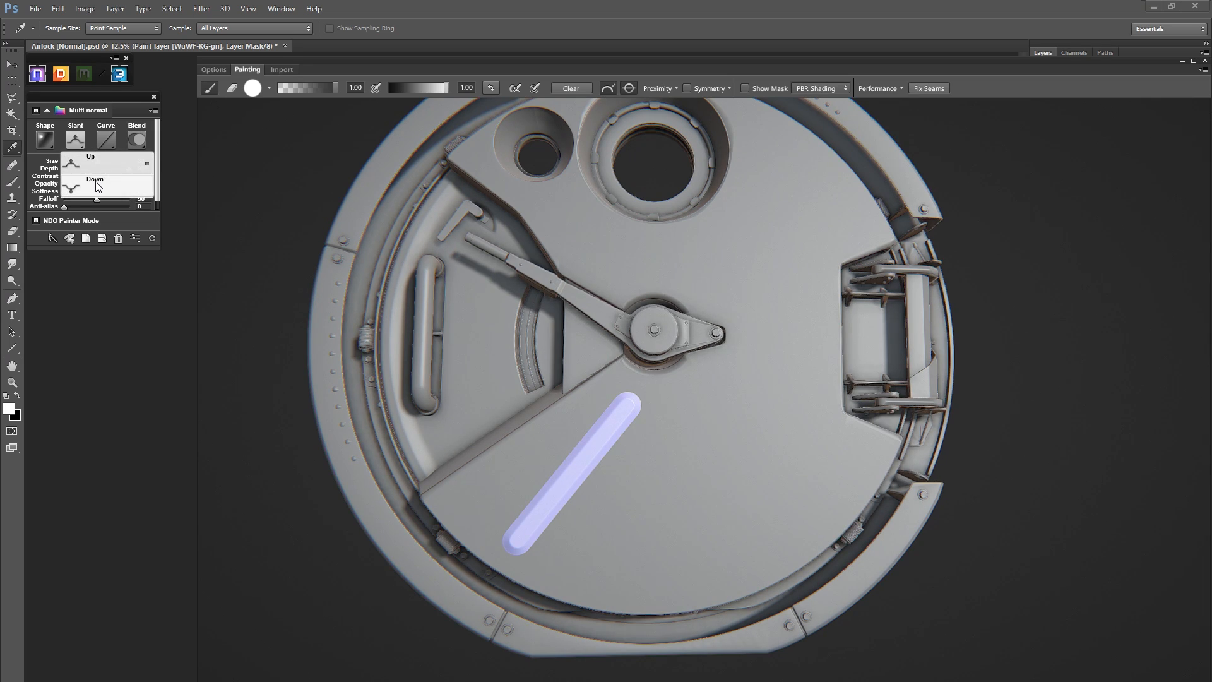
left_click(94, 181)
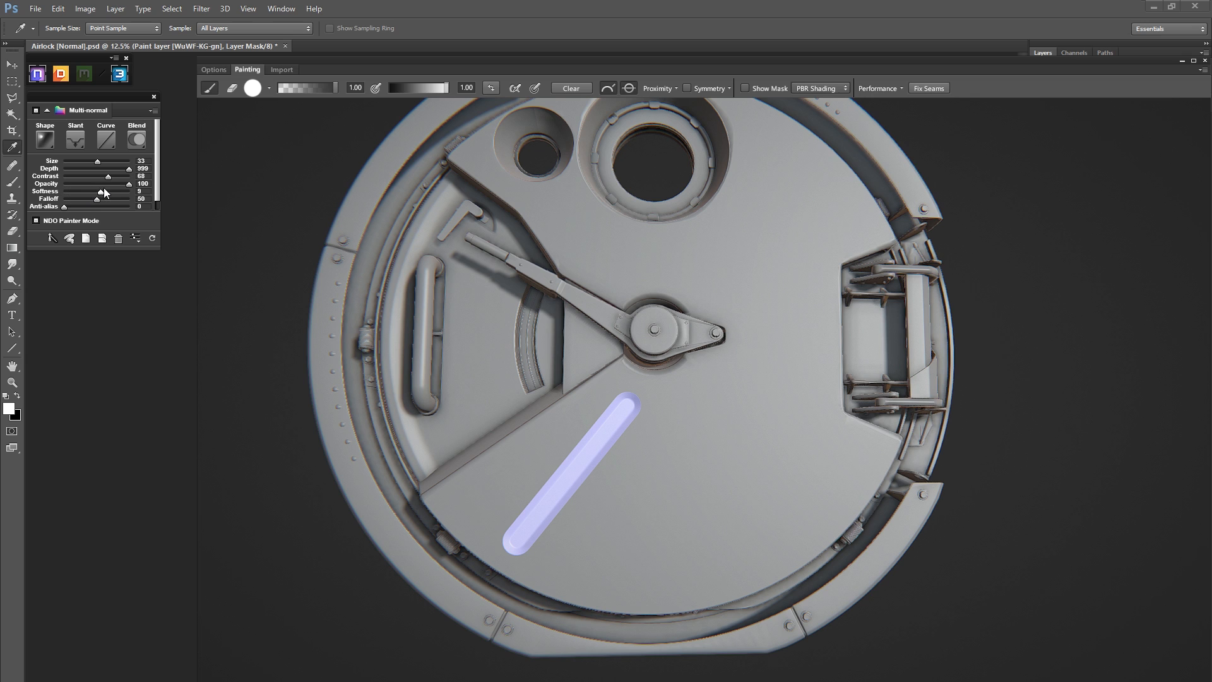
left_click_drag(88, 188, 126, 192)
mouse_move(274, 502)
left_mouse_down()
mouse_move(311, 532)
mouse_move(328, 517)
mouse_move(276, 520)
left_mouse_up()
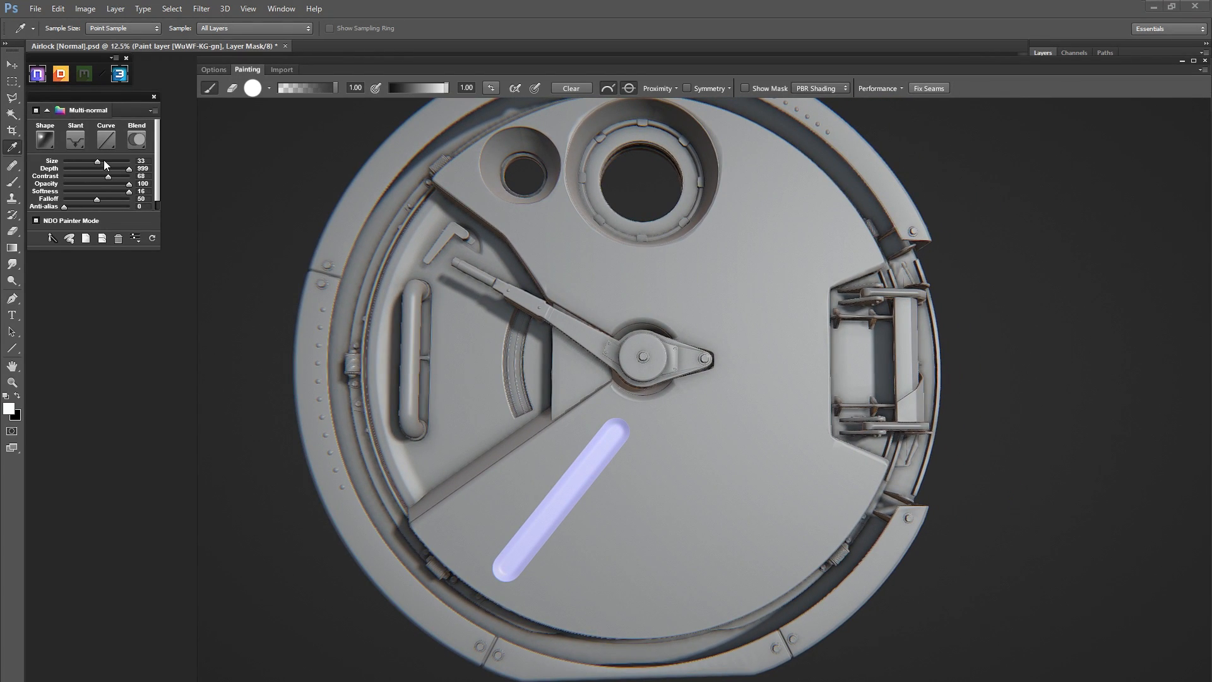
left_click_drag(98, 161, 104, 162)
left_click_drag(282, 502, 252, 506)
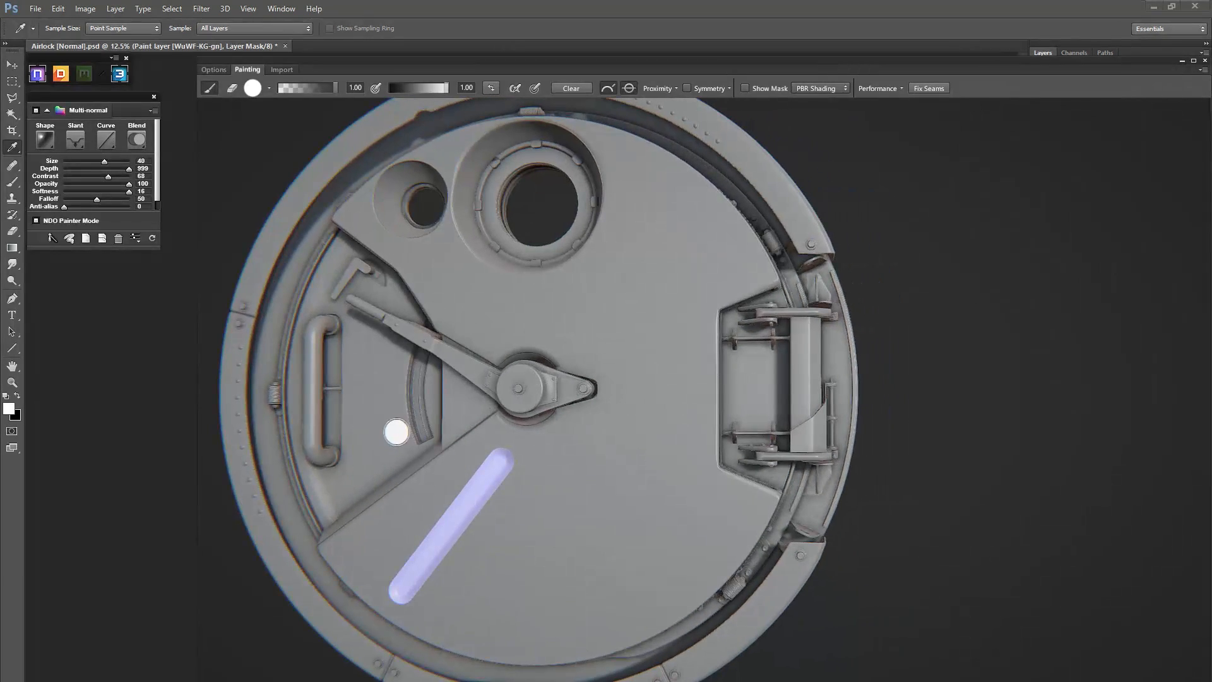
Step: Paint a second straight diagonal stroke from below the hub toward the door's lower-right edge
left_click_drag(396, 431, 424, 434)
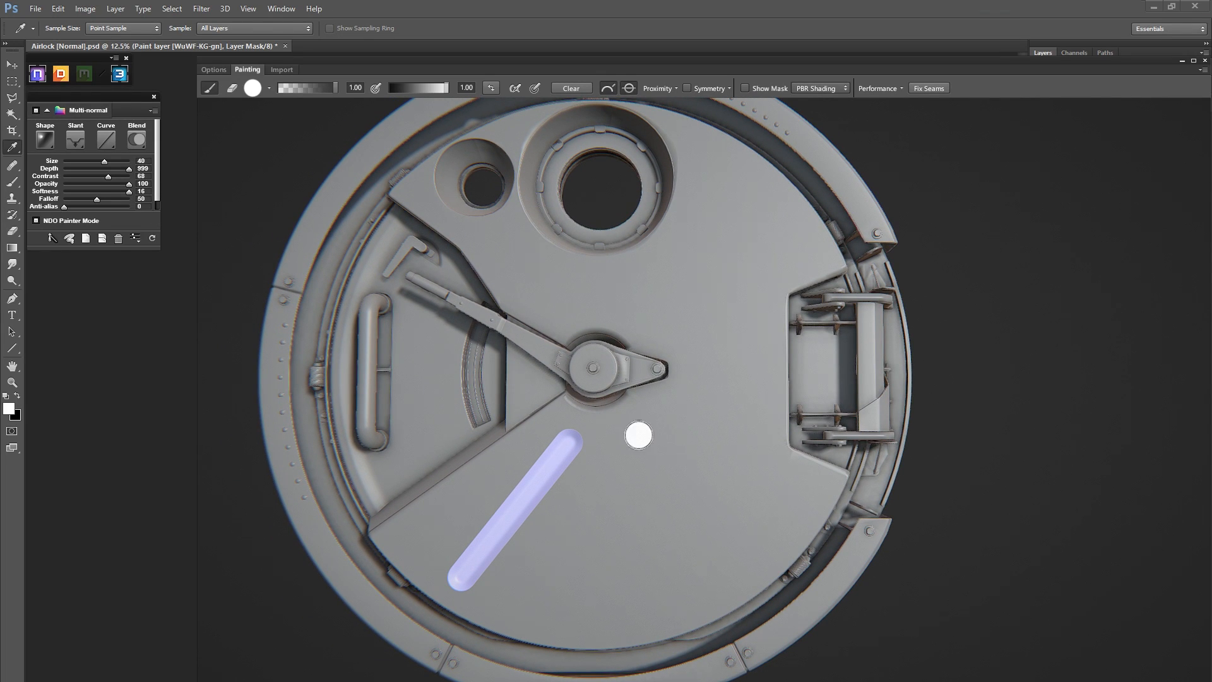
left_click_drag(638, 434, 648, 421)
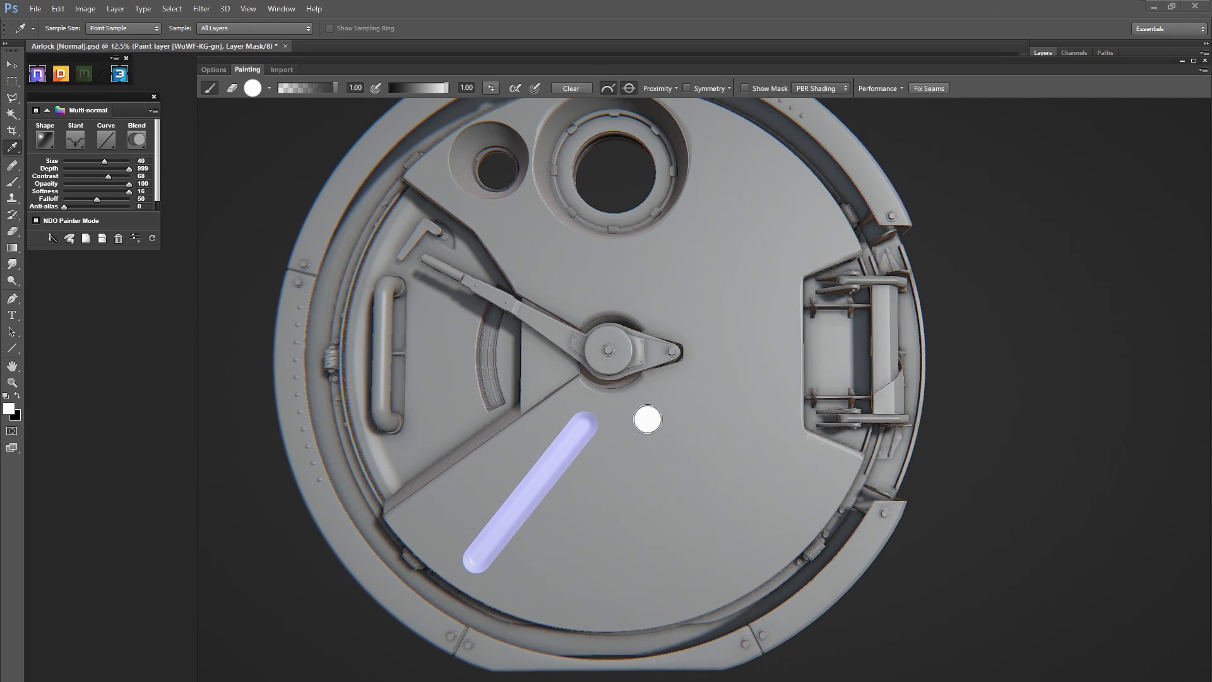
left_click(648, 419)
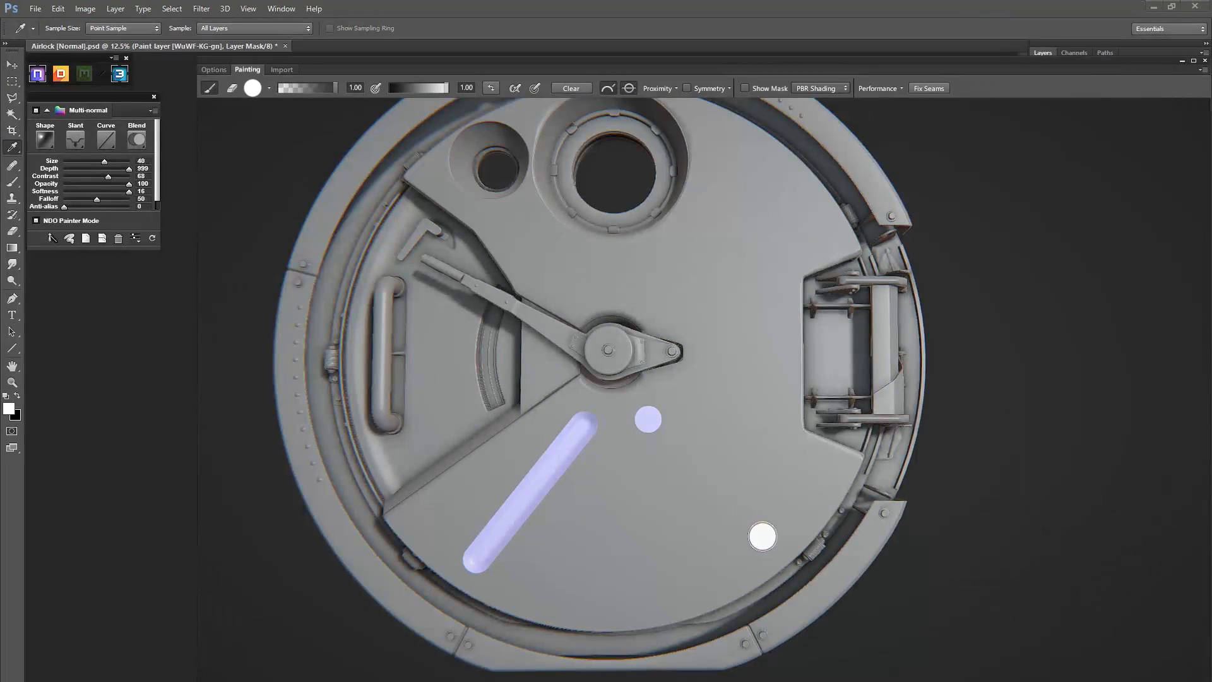
left_click(764, 536, "shift")
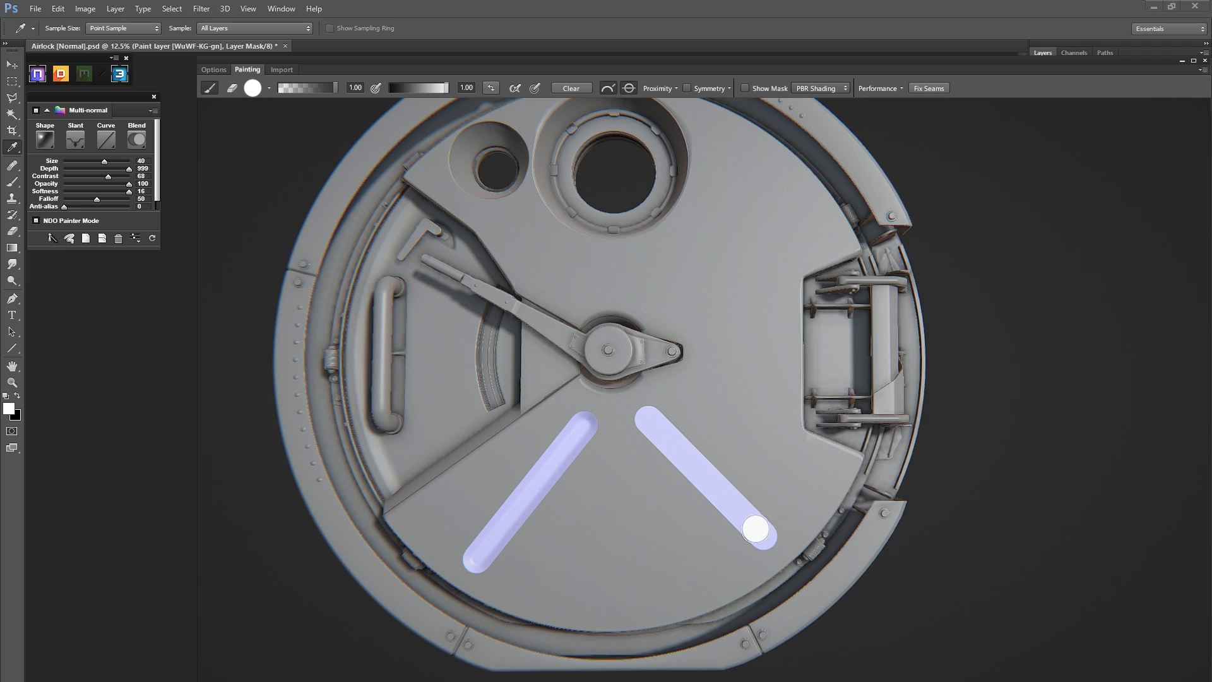
Step: Turn off NDO Painter Mode and close the 3DO preview to return to the flat normal map
scroll(1104, 502, "down", 1)
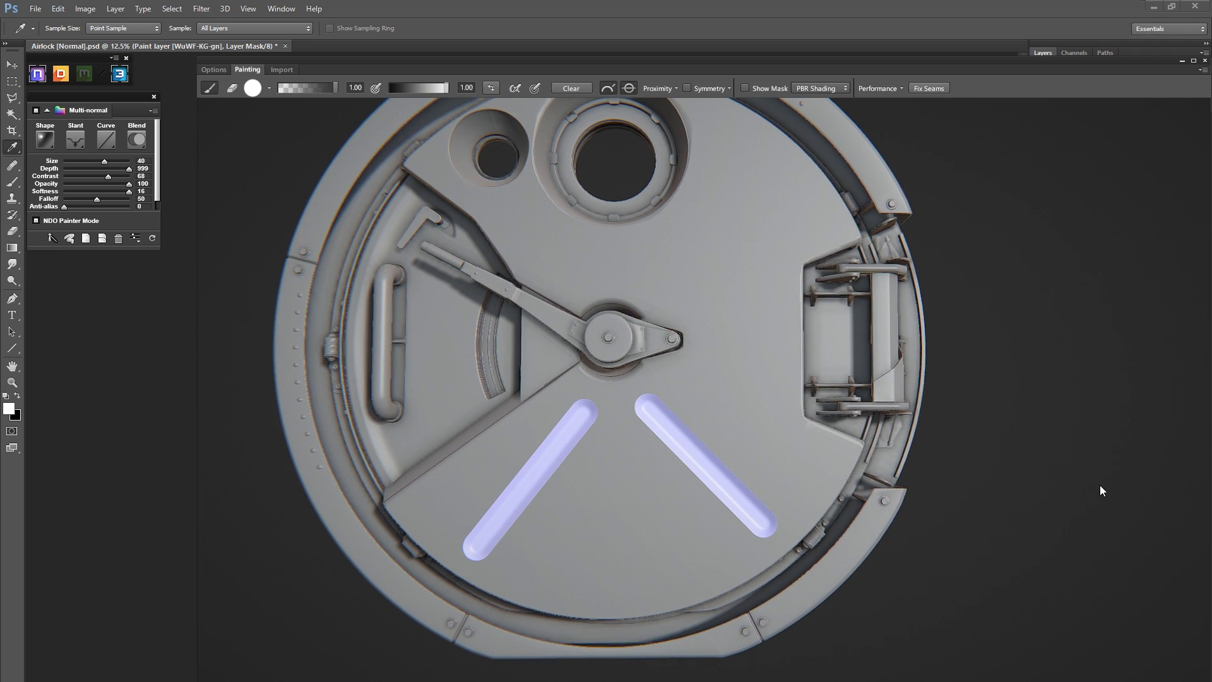
mouse_move(1009, 507)
left_mouse_down()
mouse_move(1087, 562)
mouse_move(1078, 540)
mouse_move(1006, 524)
mouse_move(1020, 546)
left_mouse_up()
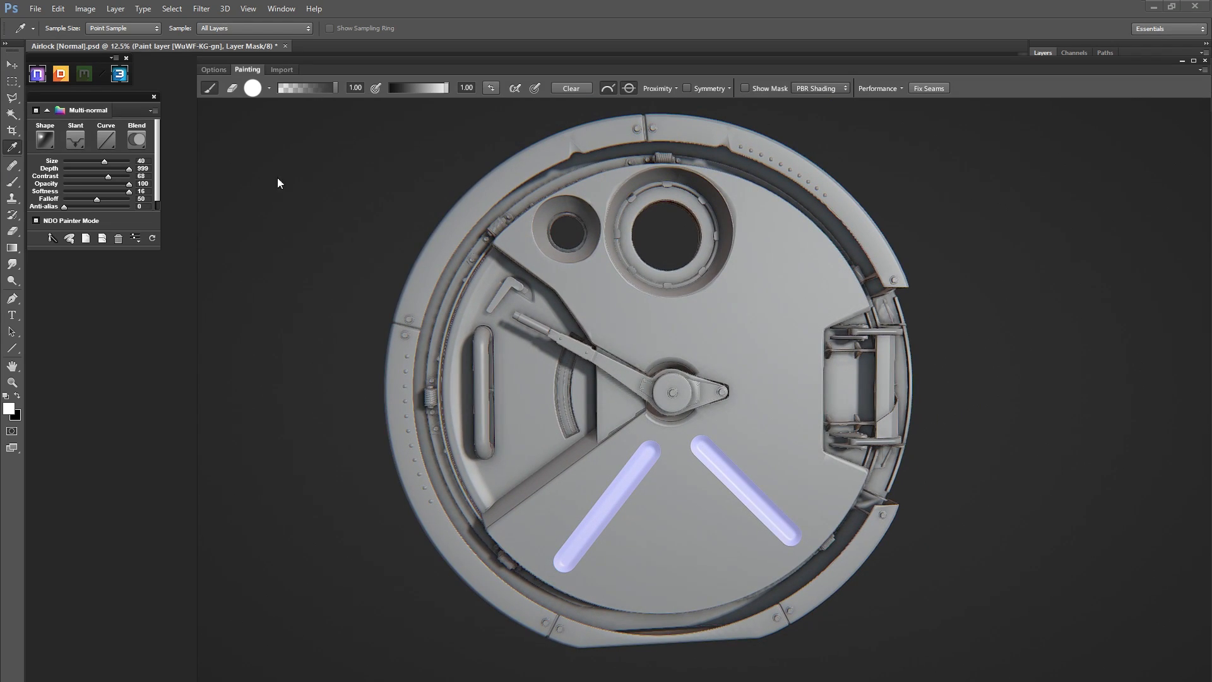
left_click(36, 220)
left_click(117, 75)
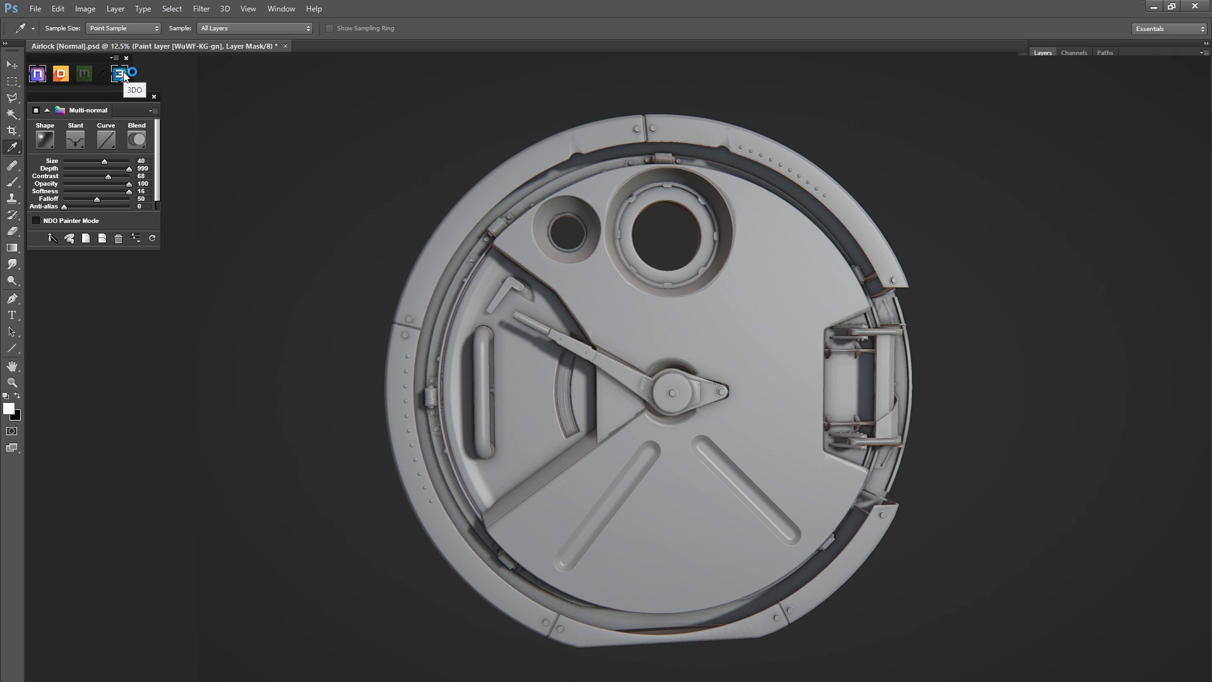
Step: Examine the two painted grooves on the door in the flat normal map up close
key("z")
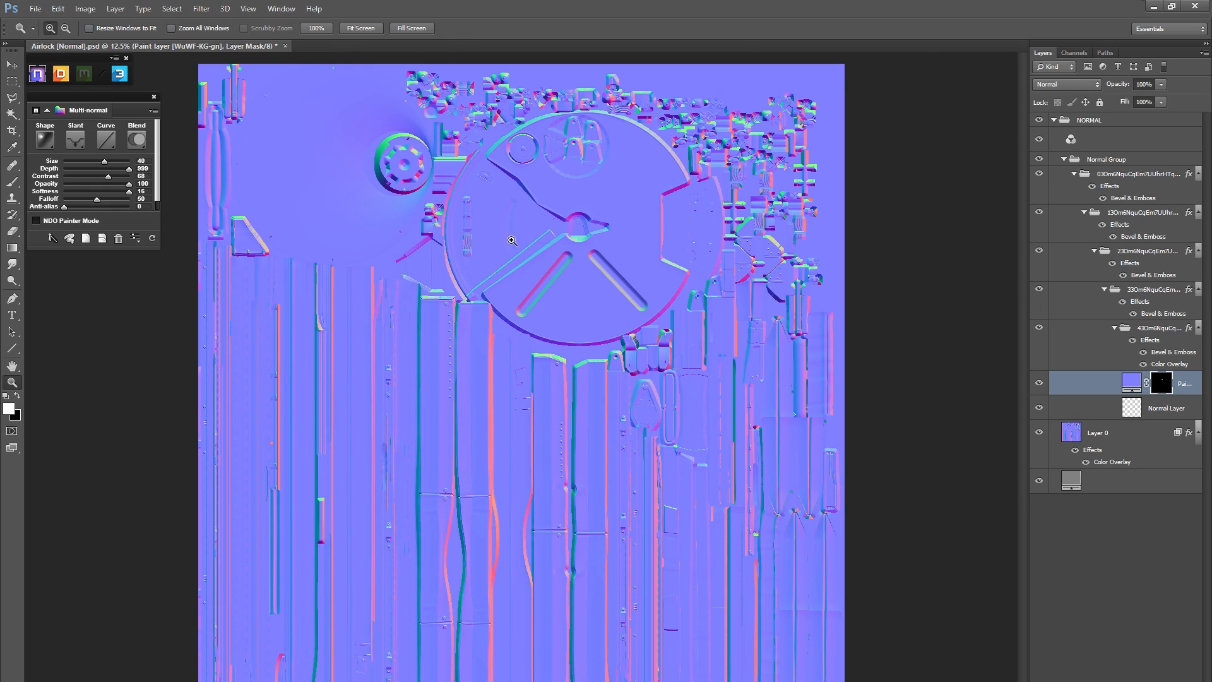
left_click_drag(512, 240, 651, 343)
left_click_drag(520, 277, 573, 324)
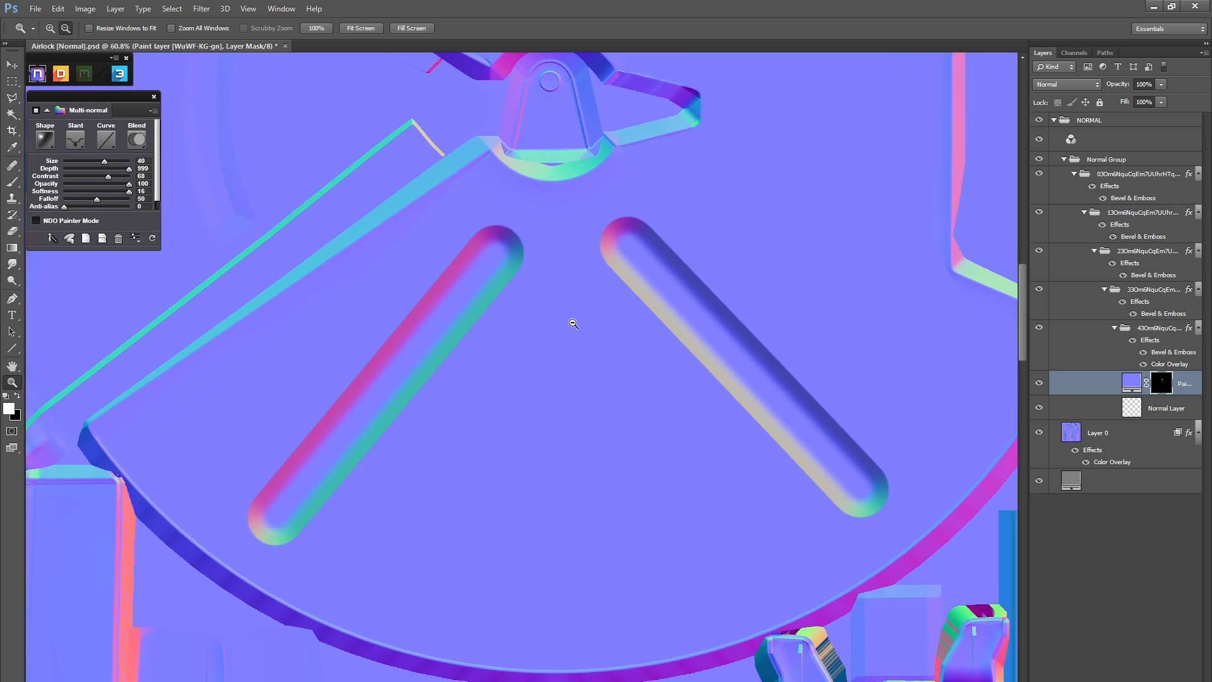
left_click(573, 324, "alt")
left_click(572, 324, "alt")
left_click(573, 323, "alt")
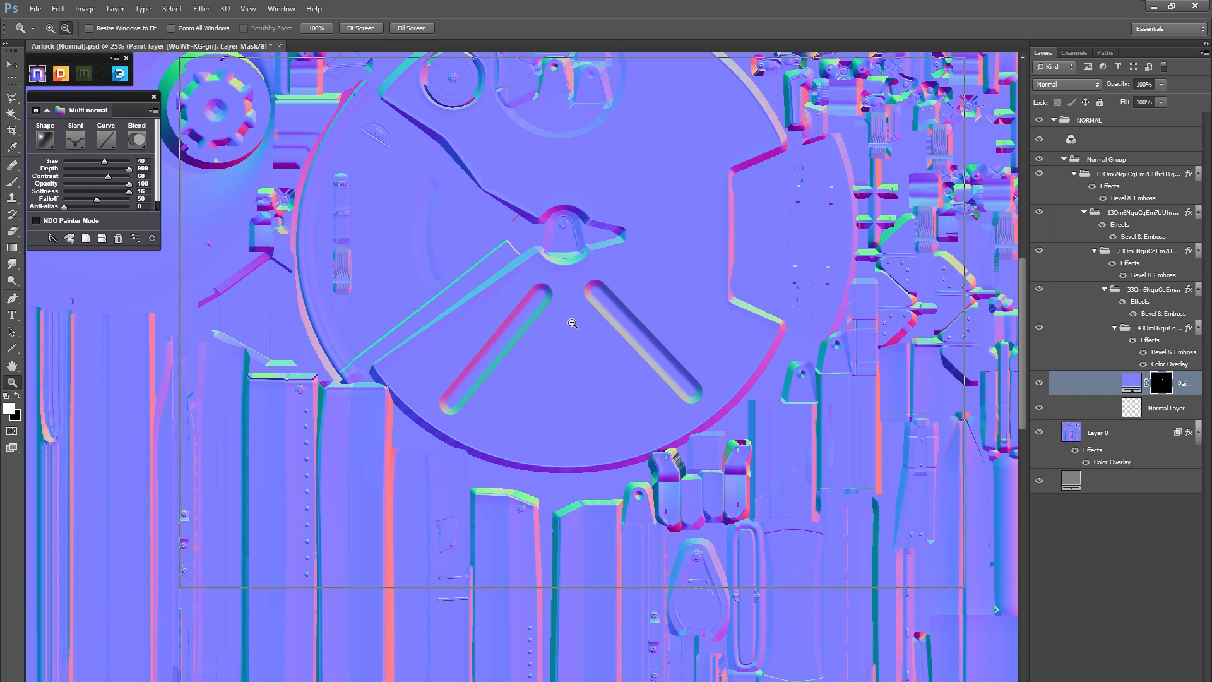
left_click(572, 324, "alt")
left_click(573, 323, "alt")
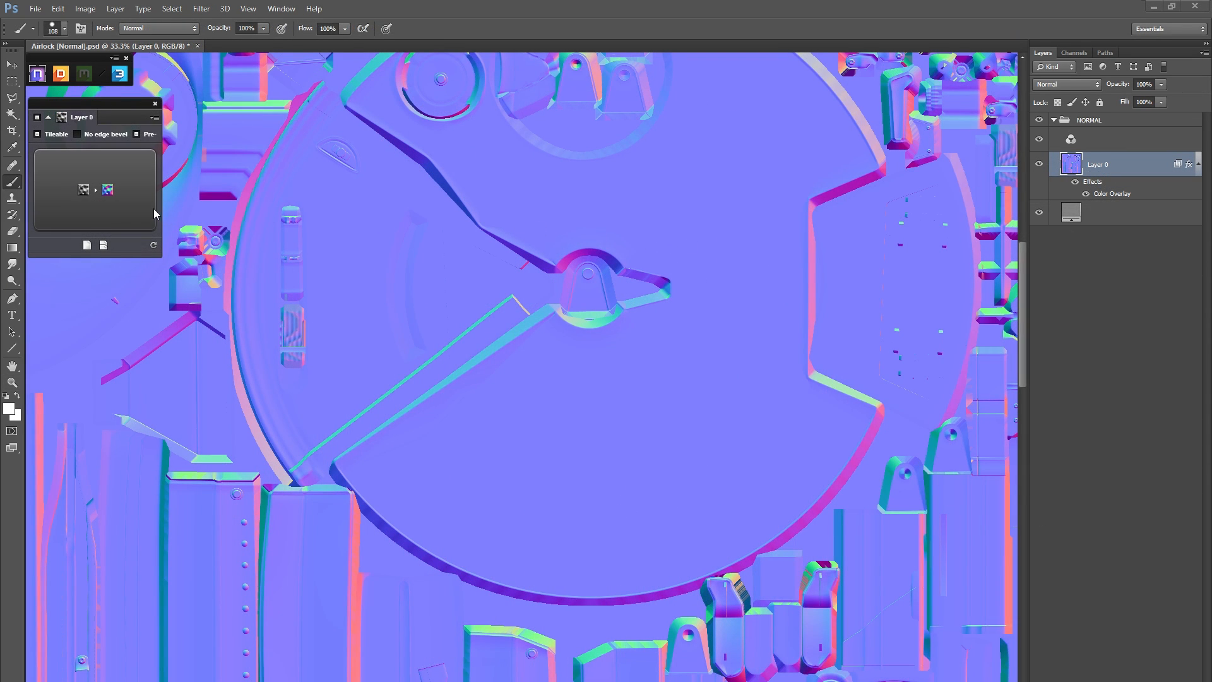
Step: Create a new edgeless sculpt layer and paint a straight diagonal stroke on it from below the hub toward the door's lower left
left_click(87, 246)
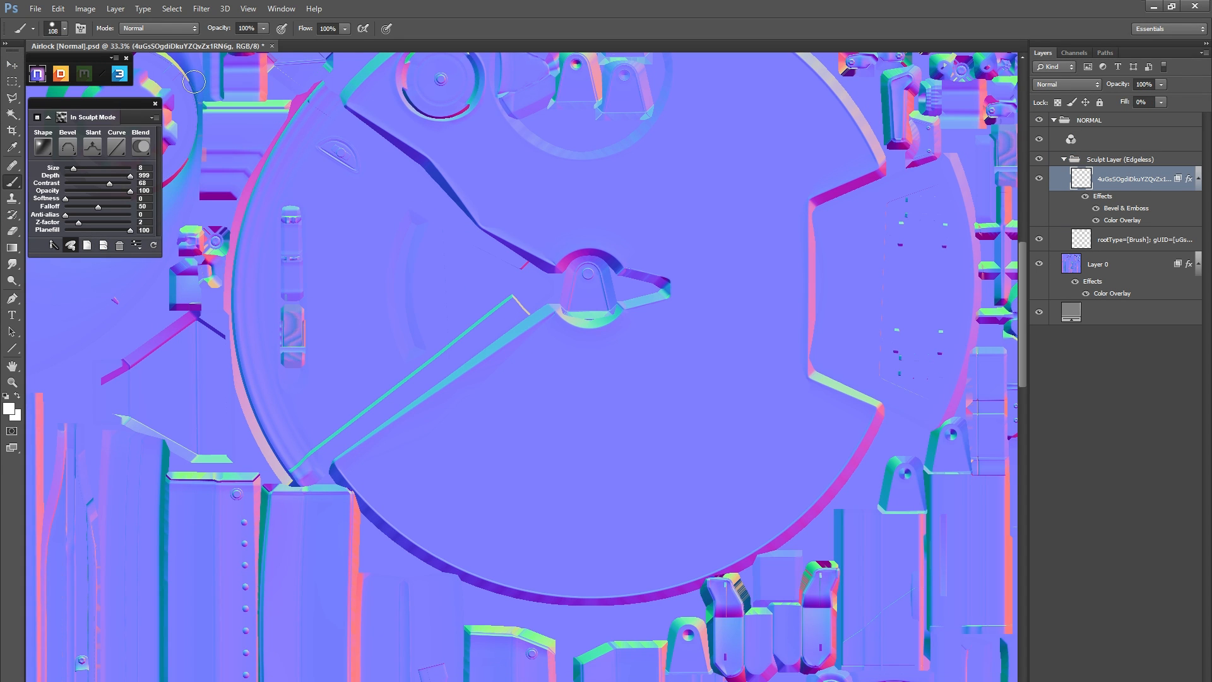
right_click(550, 354)
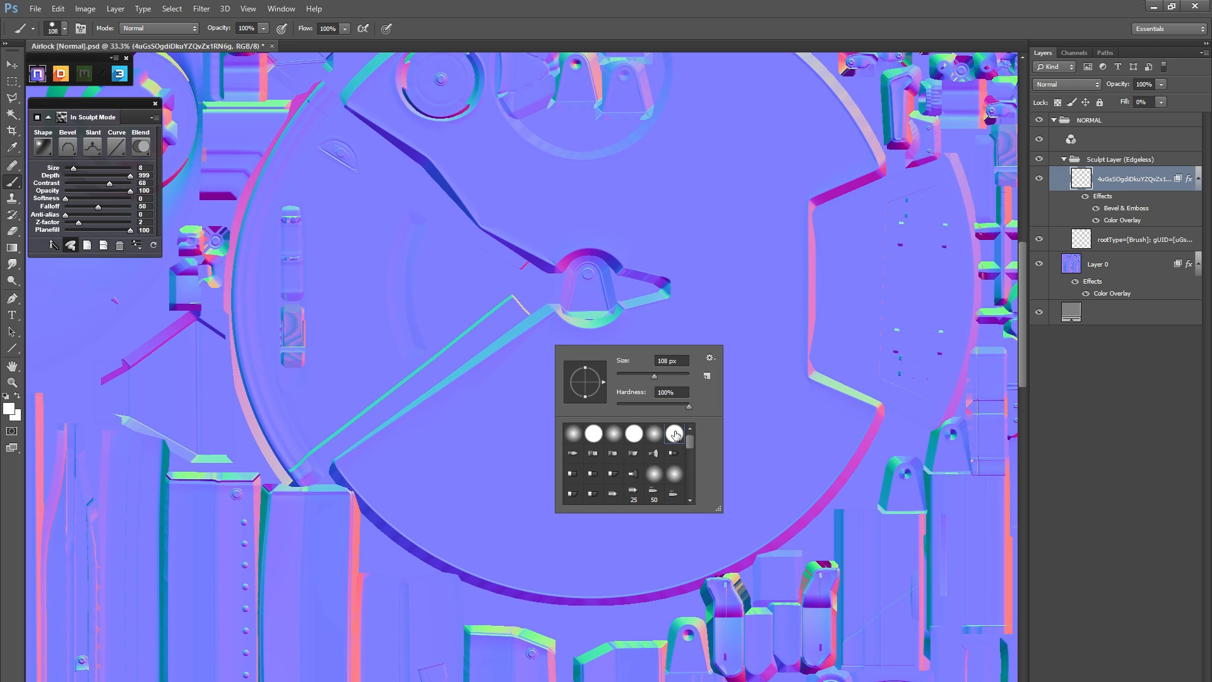
left_click(575, 23)
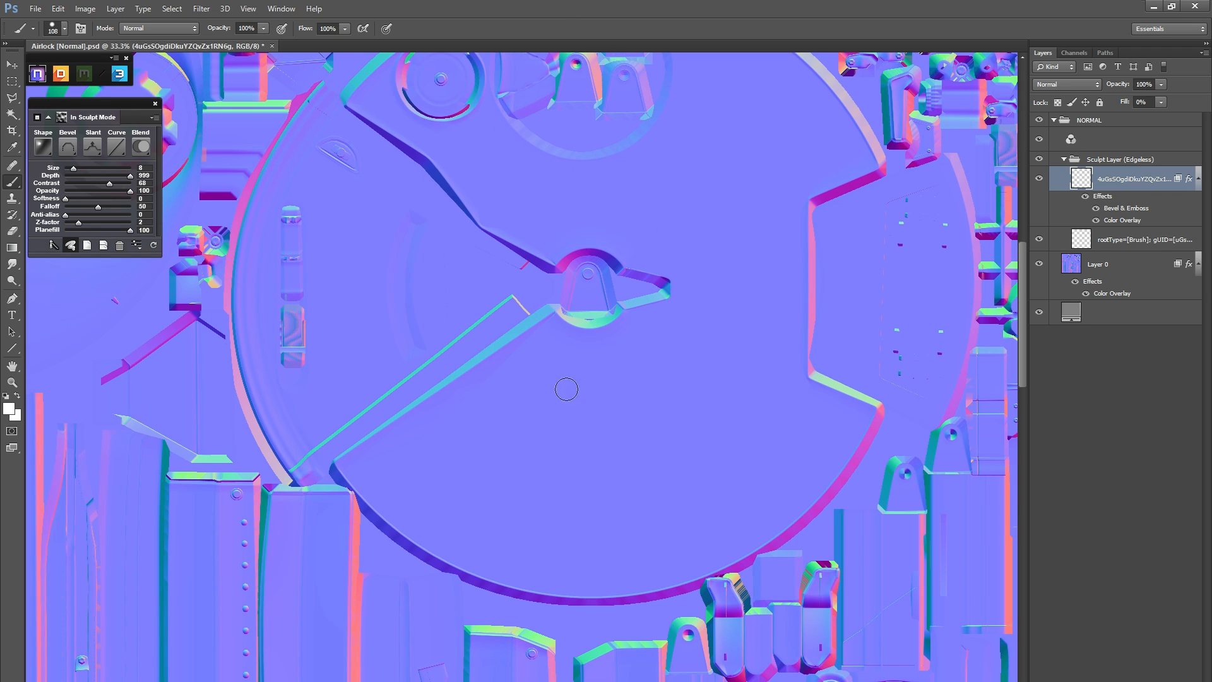
left_click(561, 356)
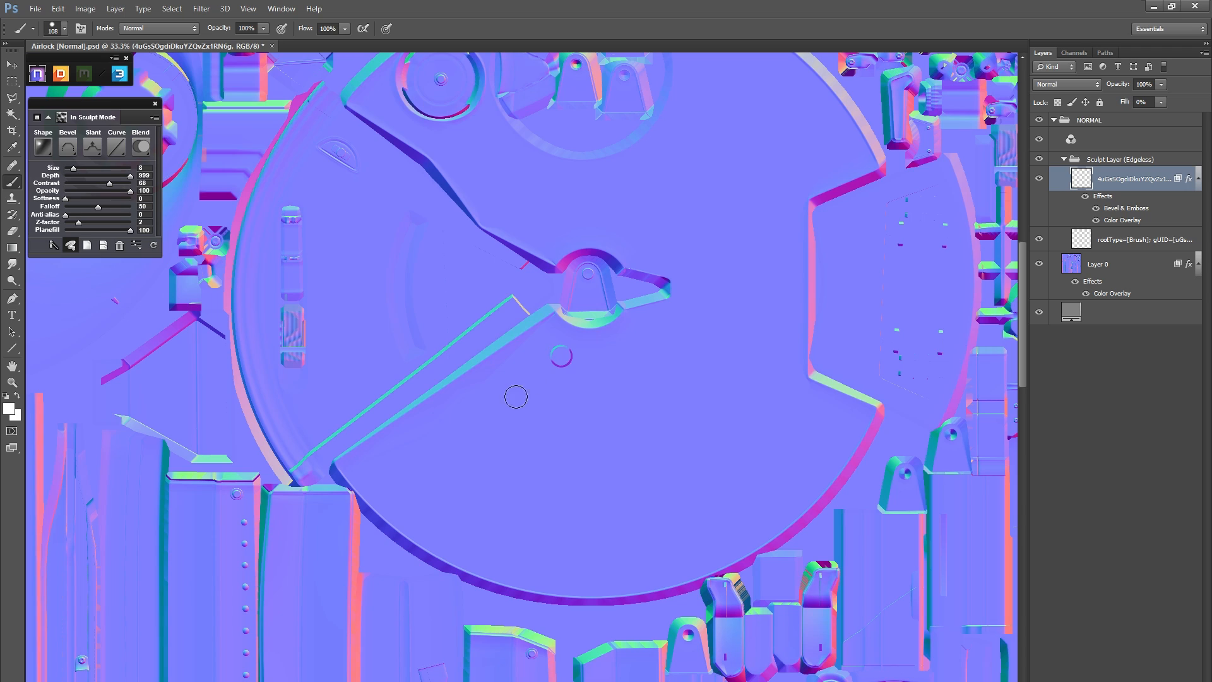
left_click(415, 511, "shift")
Step: Give the sculpt layer a Down slant, a size of 26 and a softness of 16
left_click(94, 152)
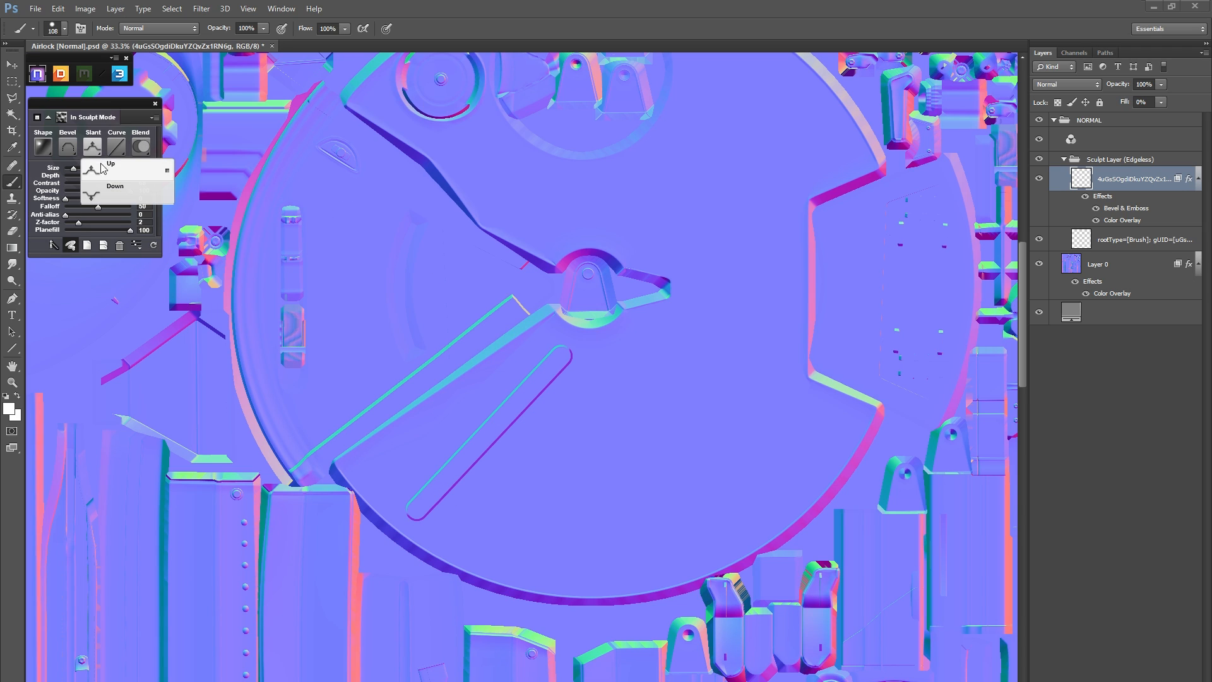
left_click(111, 189)
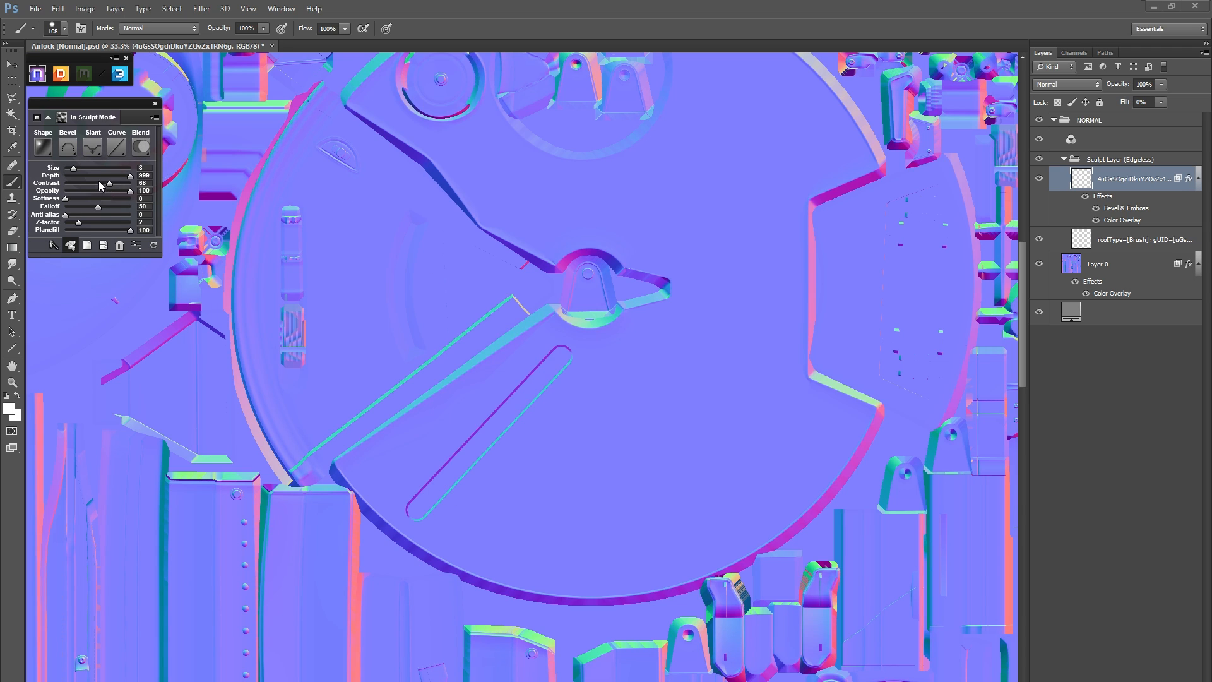
mouse_move(79, 170)
left_mouse_down()
mouse_move(80, 198)
mouse_move(132, 197)
left_mouse_up()
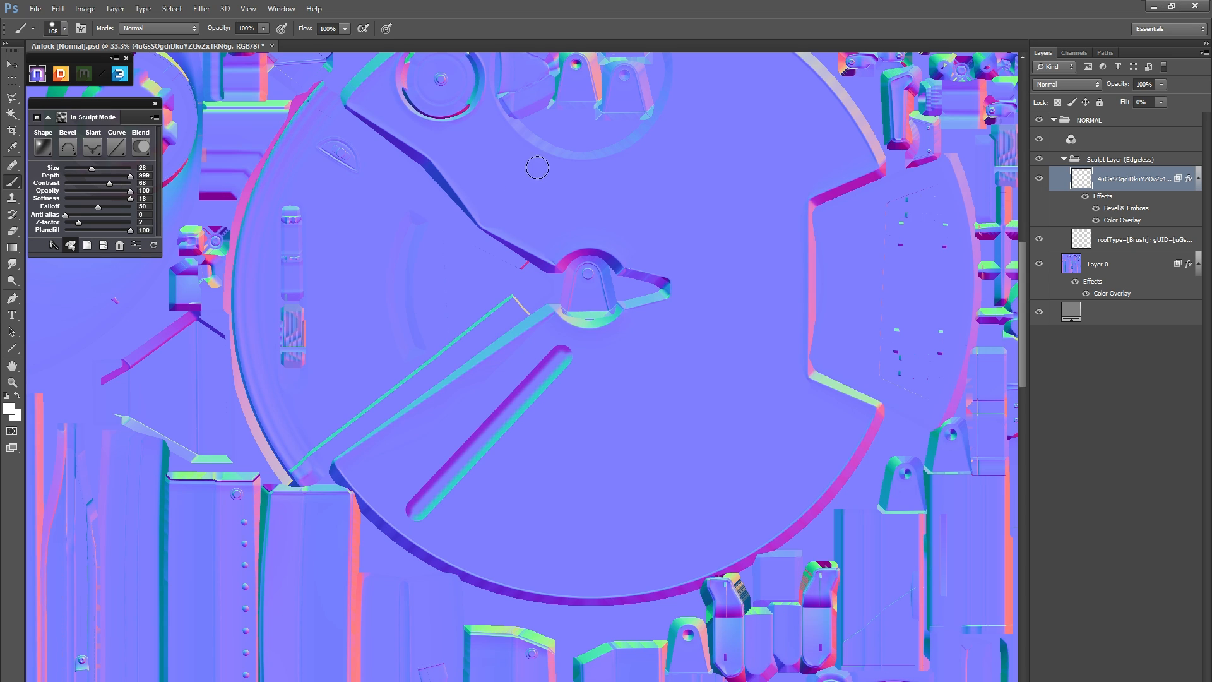
Step: Select the painted groove, place a copy of it beside the original and rotate the copy -90 degrees
key("m")
left_click_drag(337, 268, 650, 599)
key("v")
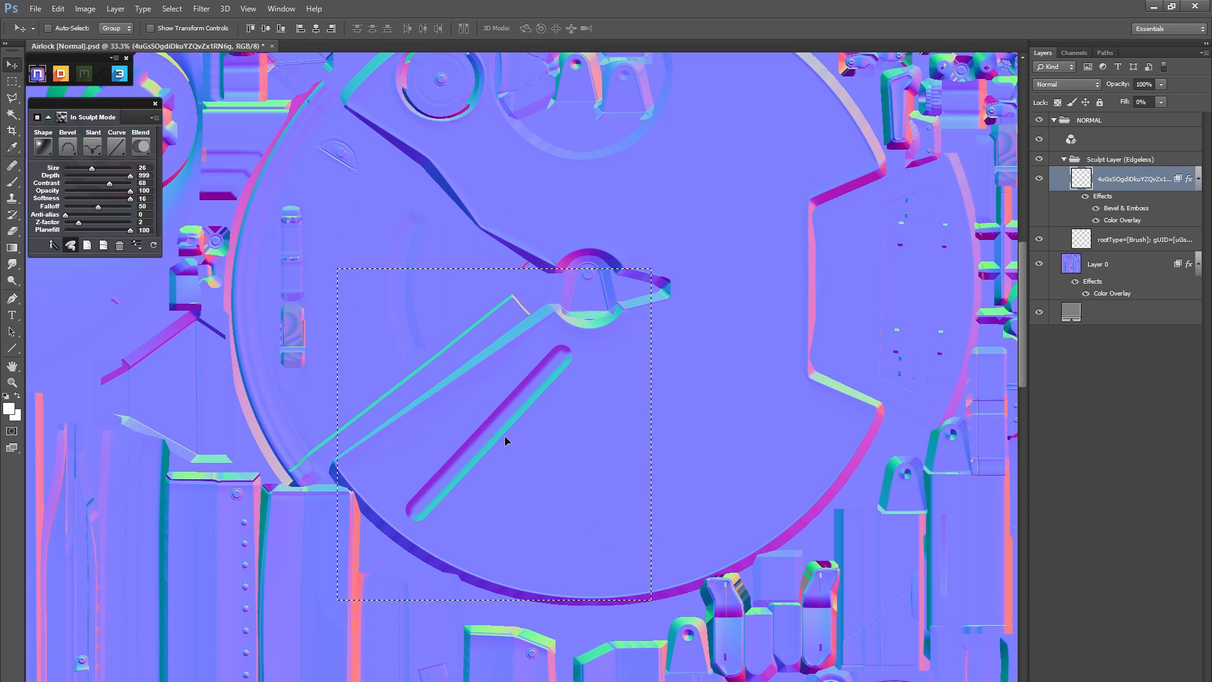
mouse_move(504, 435)
left_mouse_down()
mouse_move(671, 419)
mouse_move(682, 436)
left_mouse_up()
key("ctrl+t")
mouse_move(813, 574)
left_mouse_down()
mouse_move(806, 235)
mouse_move(800, 259)
left_mouse_up()
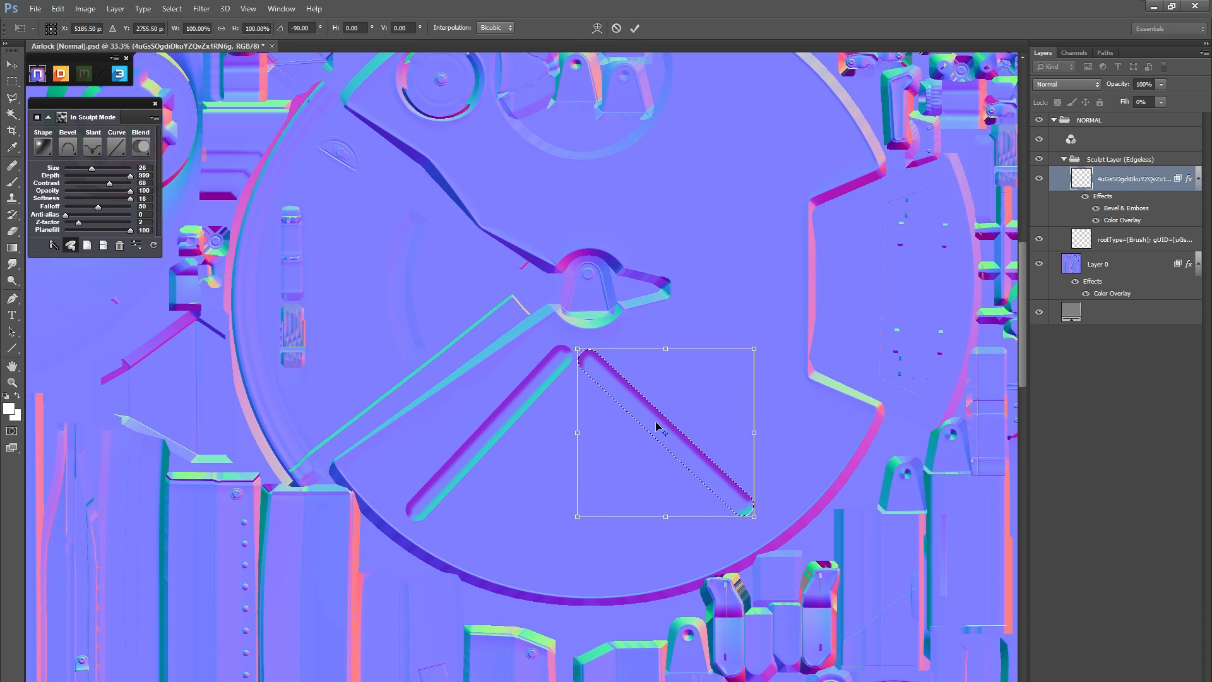
Step: Position the rotated groove below the hub on the door's lower right, level with the first groove, and apply the transform
mouse_move(657, 412)
left_mouse_down()
mouse_move(707, 409)
mouse_move(696, 408)
left_mouse_up()
key("Up")
key("Up")
key("Up")
key("Up")
key("Up")
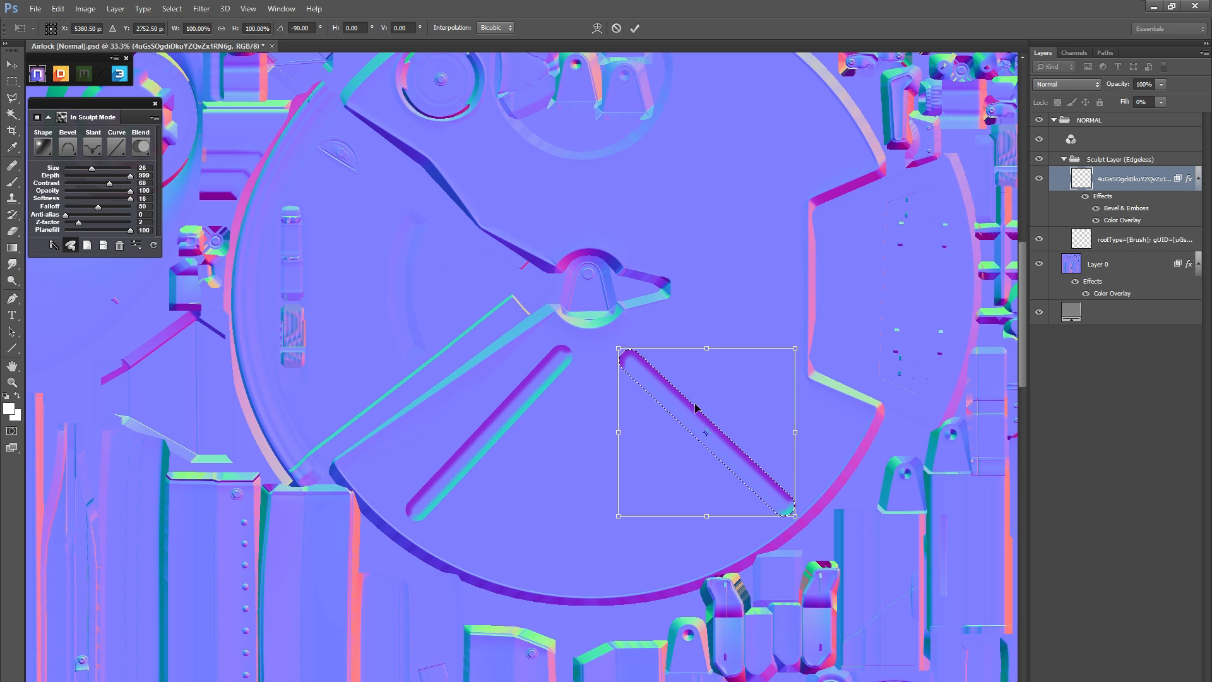
key("Left")
key("Return")
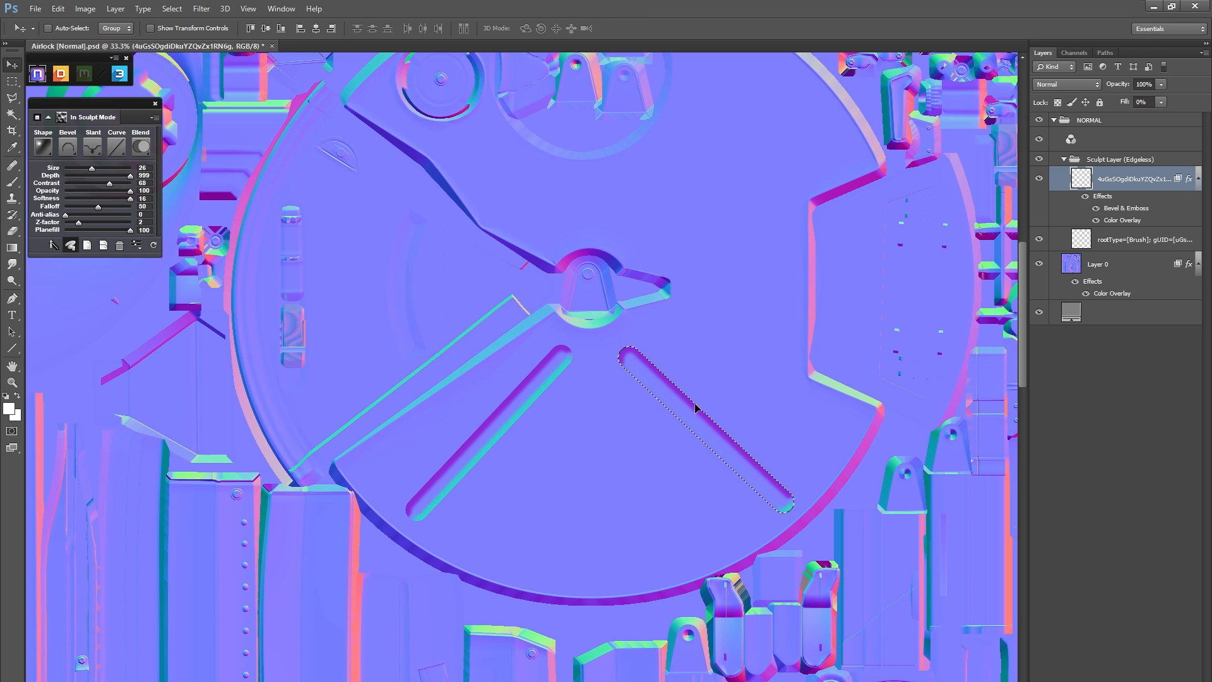
Step: Paint another straight groove from beside the hub toward the door's upper right
mouse_move(669, 284)
left_mouse_down()
mouse_move(648, 356)
mouse_move(651, 332)
mouse_move(749, 227)
mouse_move(797, 223)
left_mouse_up()
key("b")
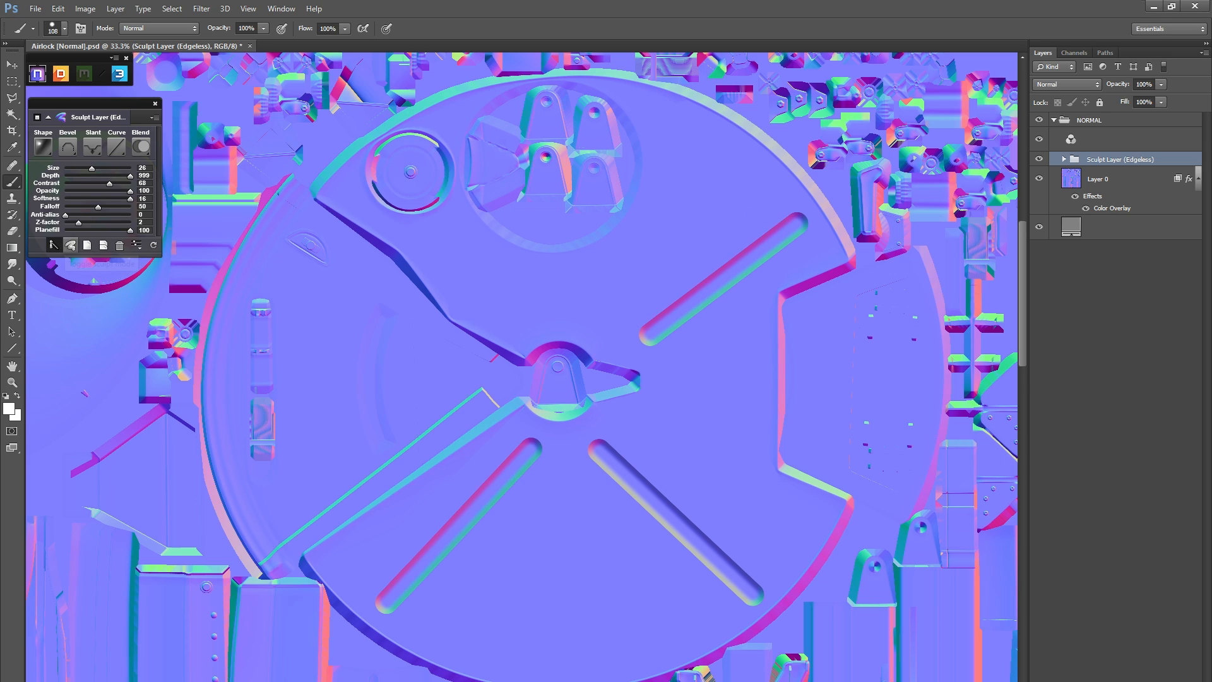
left_click(58, 248)
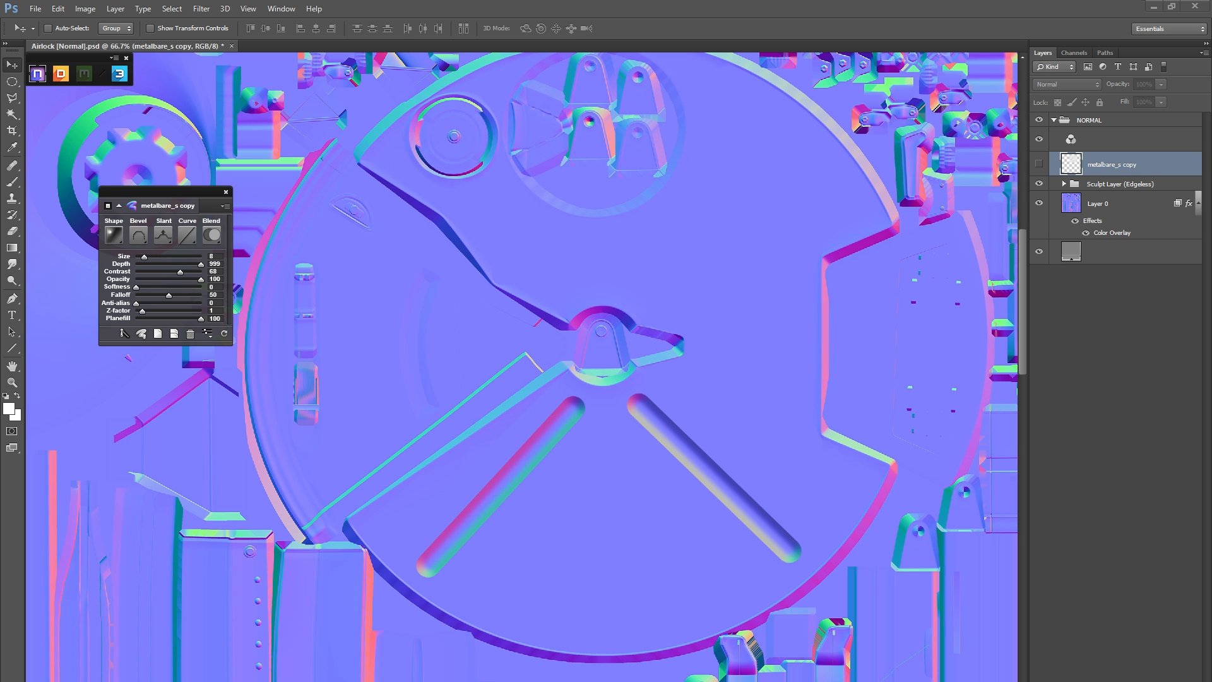
Step: Show the metalbare_s copy texture layer over the door and convert it into a normal map sculpt layer
key("z")
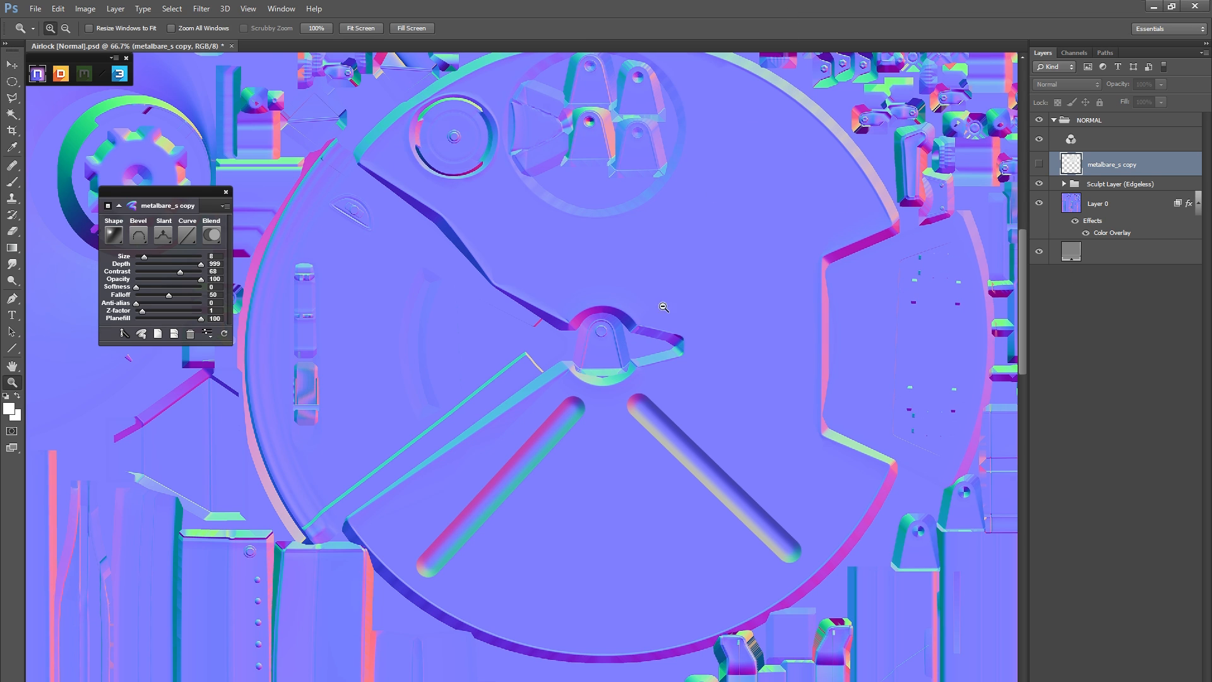
left_click(638, 349, "alt")
left_click(604, 375)
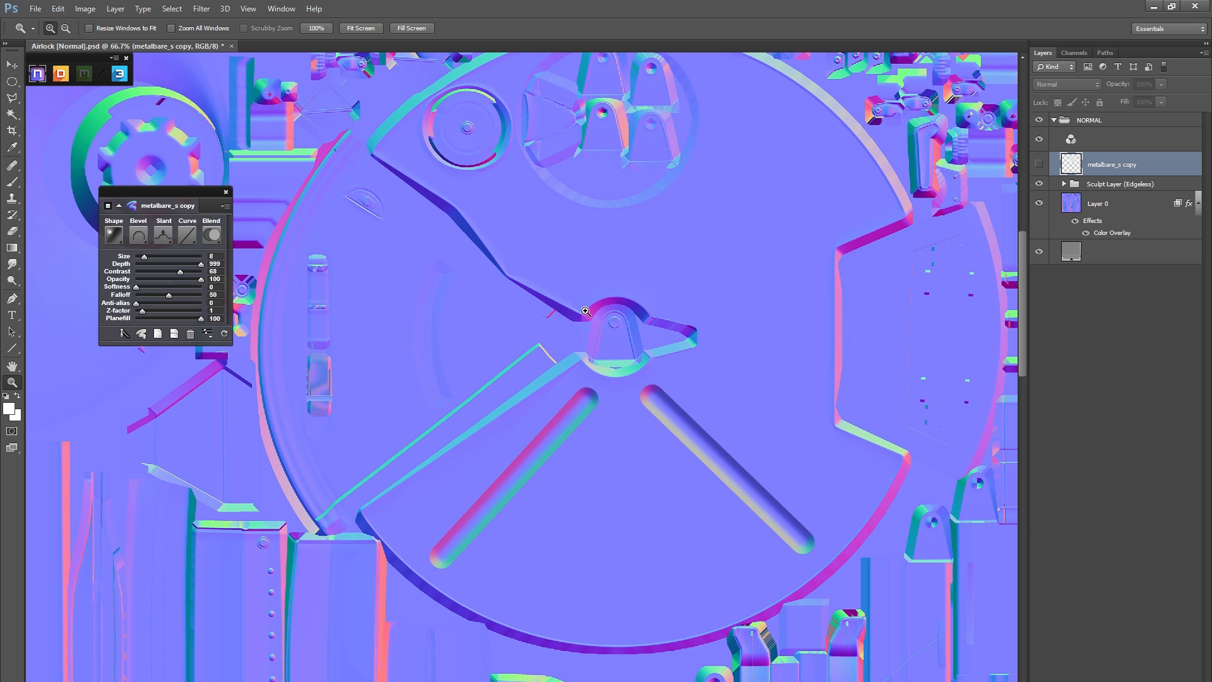
left_click(1039, 164)
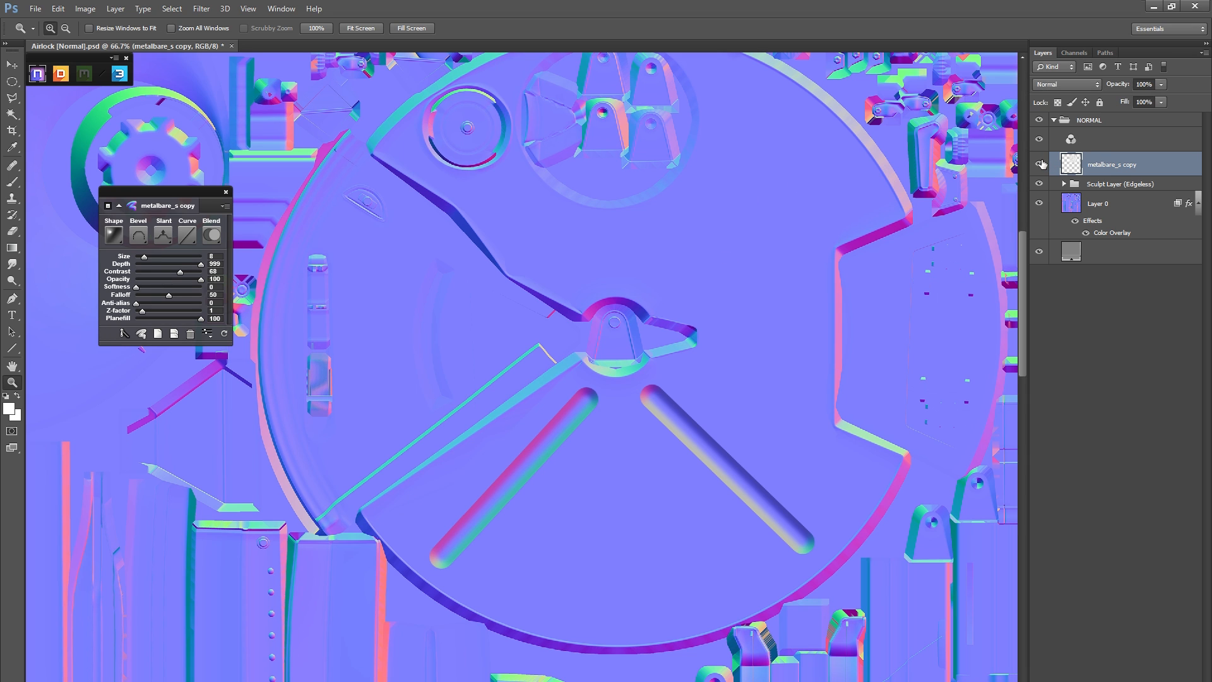
left_click_drag(728, 189, 740, 250)
key("v")
scroll(732, 271, "down", 1)
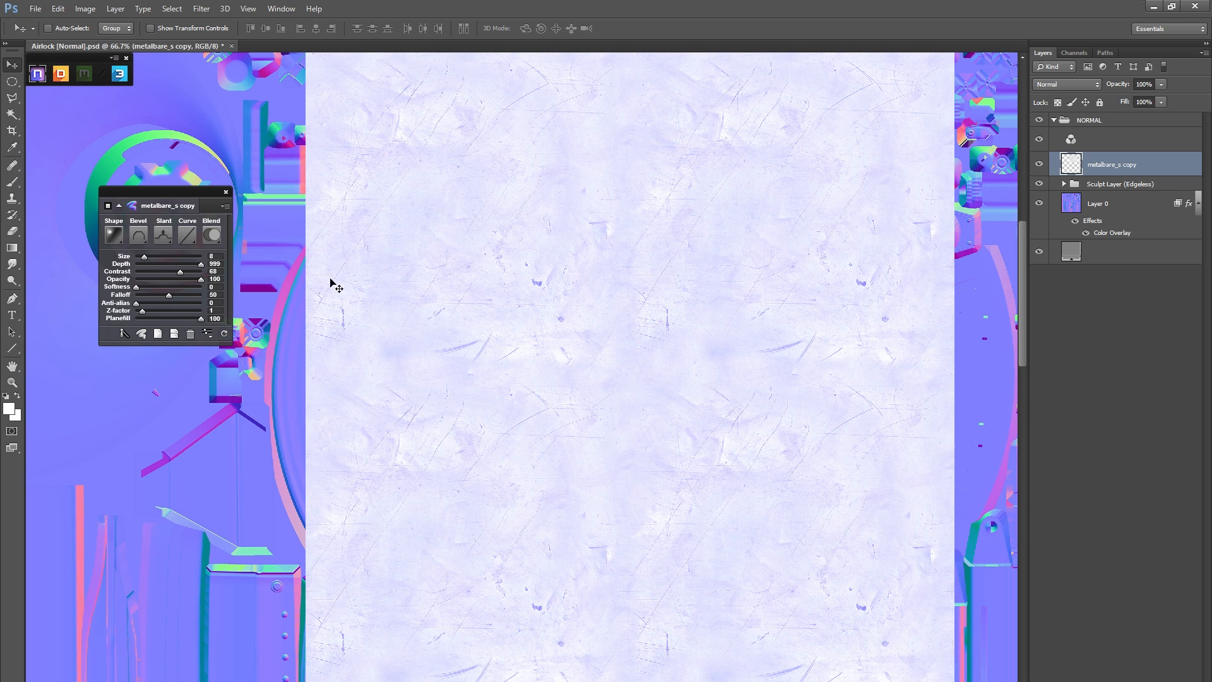
left_click(192, 287)
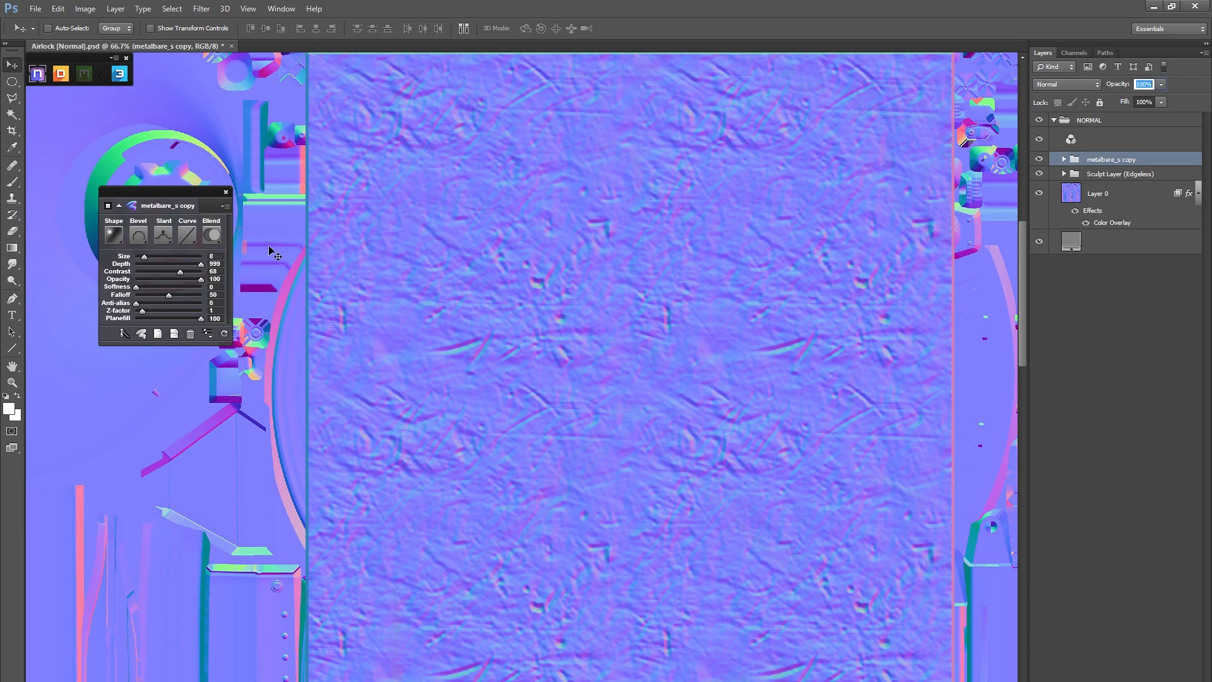
Step: Give the metalbare_s copy layer a size of 32, a softness of 16, a depth of 120 and Overlay blending
left_click_drag(146, 256, 170, 258)
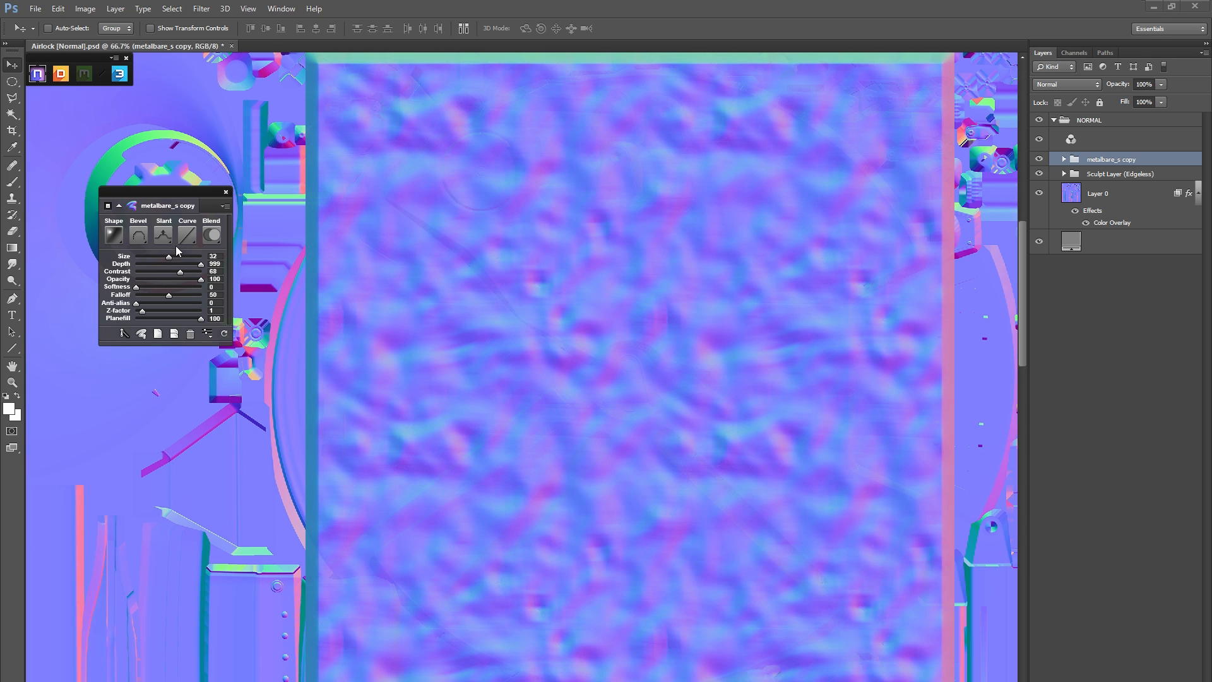
left_click(200, 287)
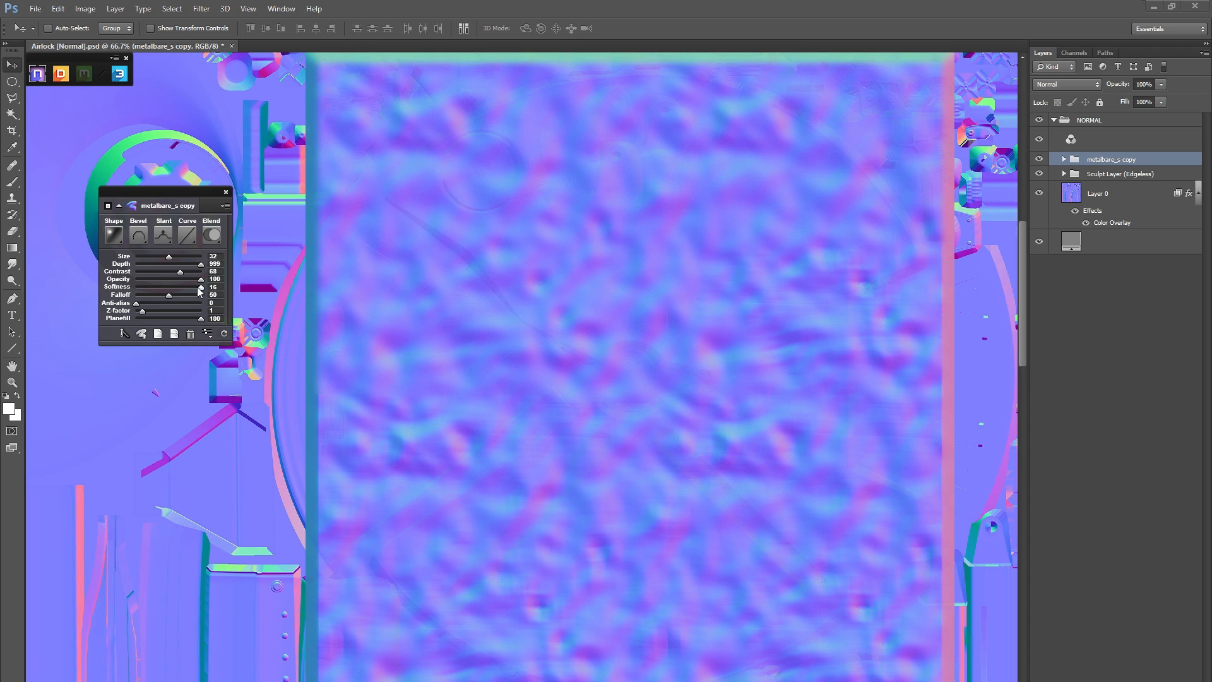
left_click(146, 264)
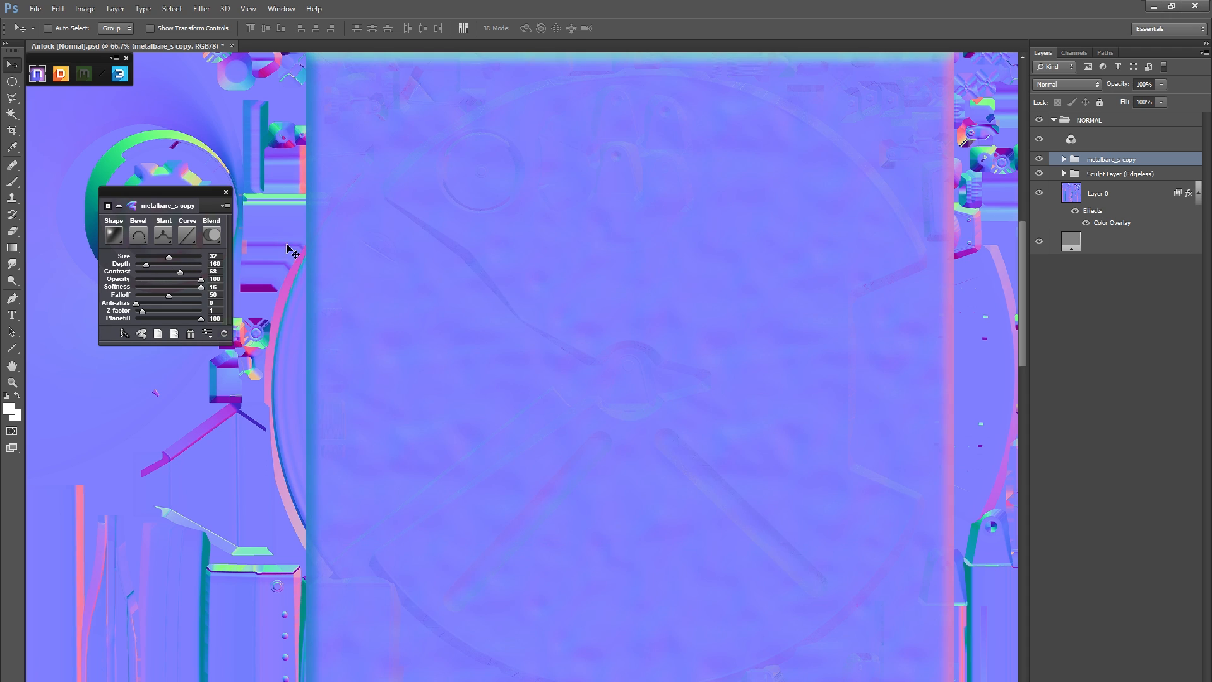
left_click(212, 235)
left_click(239, 284)
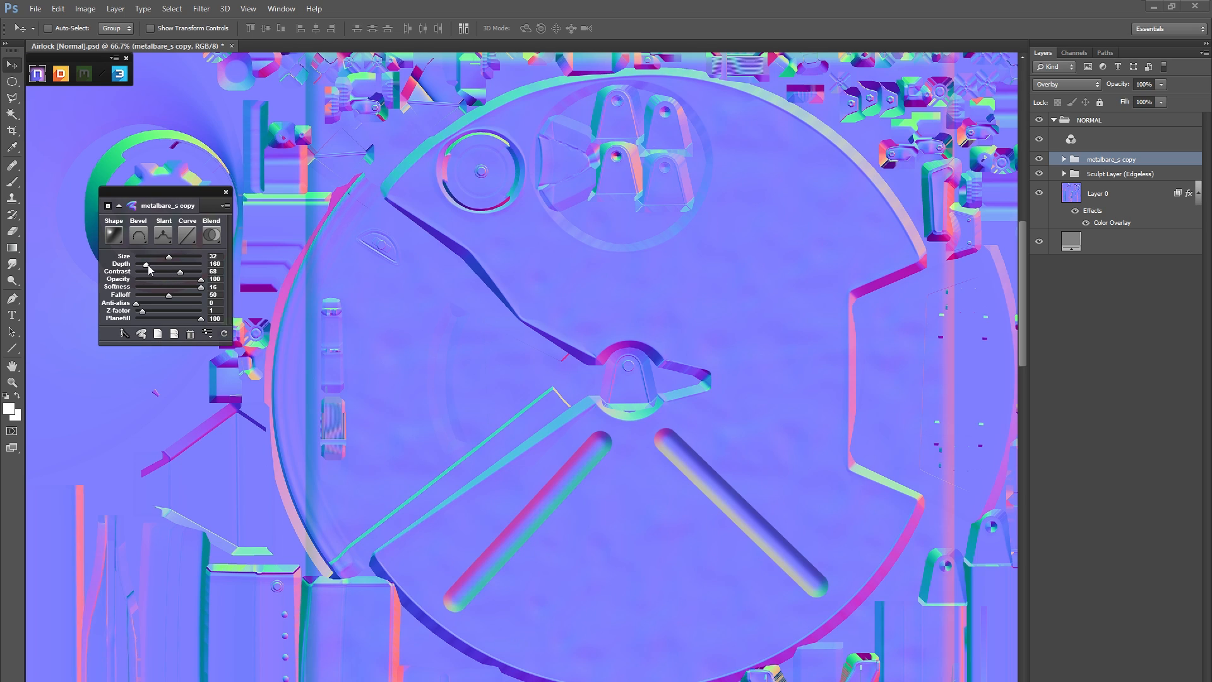
left_click_drag(146, 265, 144, 267)
Step: Set the metalbare_s copy layer's size to 48 and contrast to 35 while checking the door surface in the 3DO preview
left_click(119, 74)
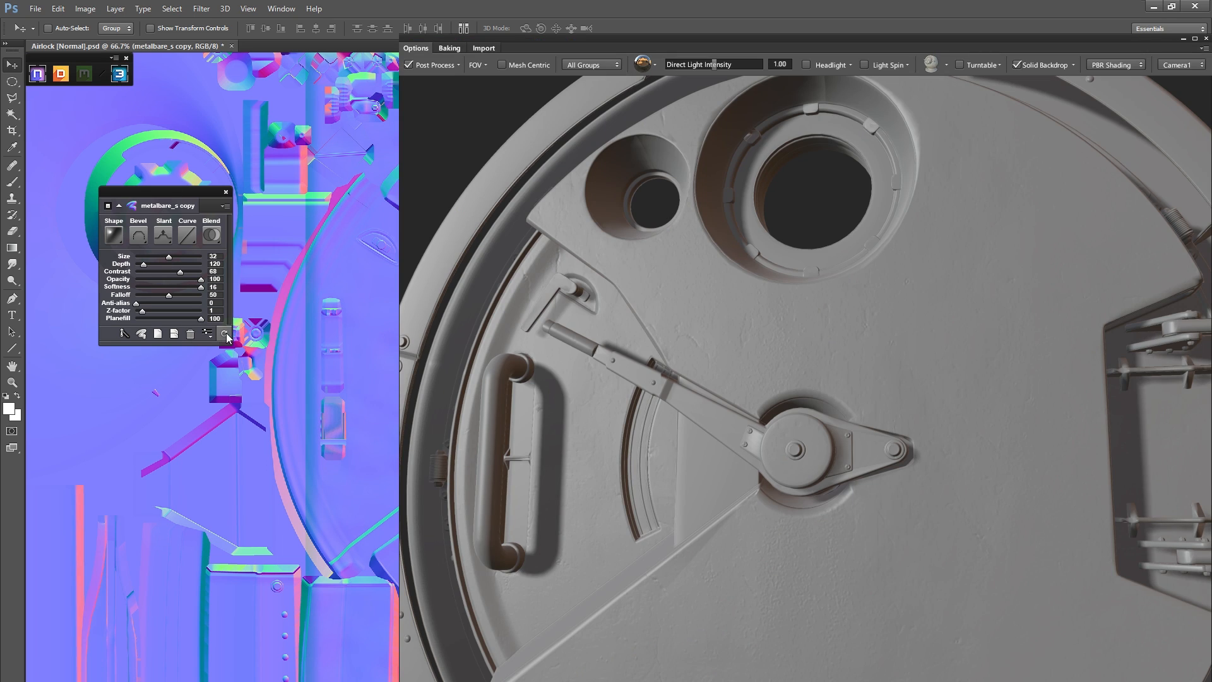
left_click_drag(614, 340, 583, 320)
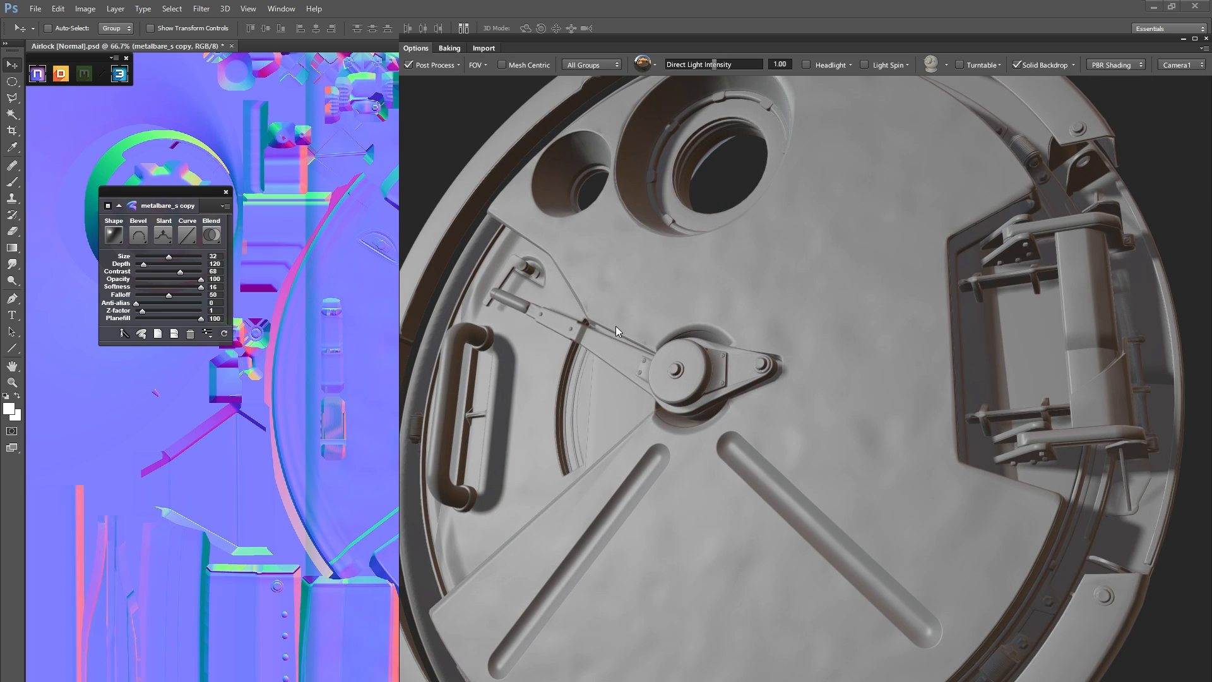
left_click(186, 257)
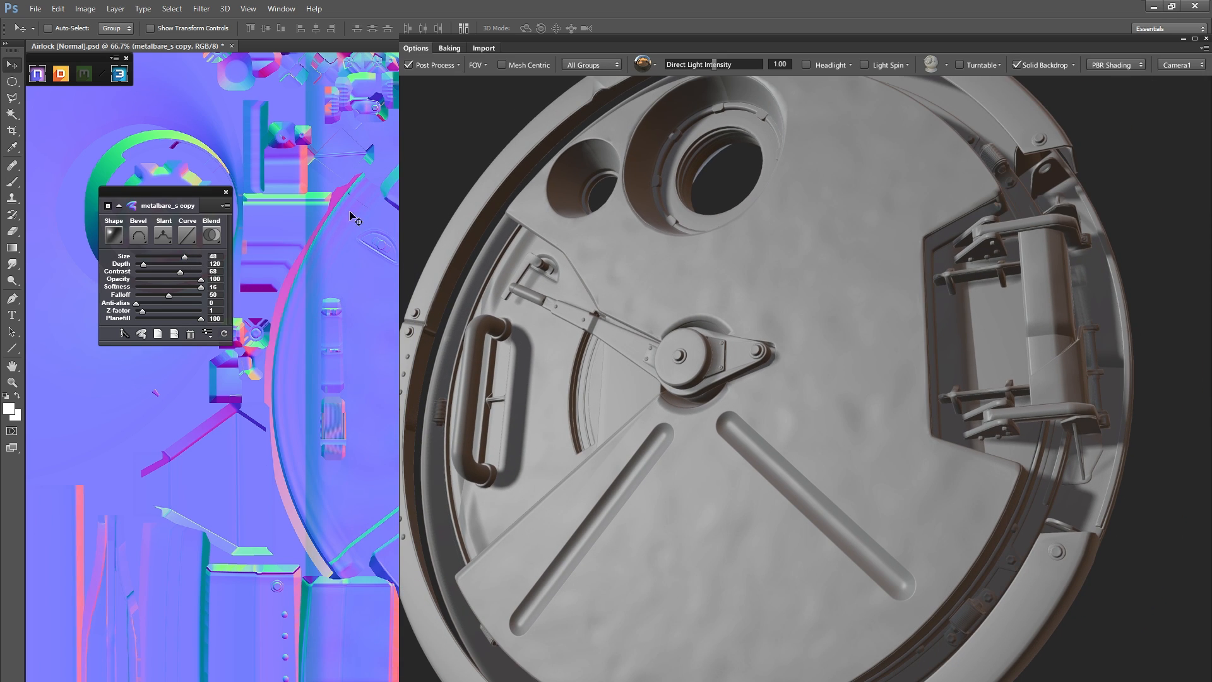
left_click_drag(483, 151, 518, 140)
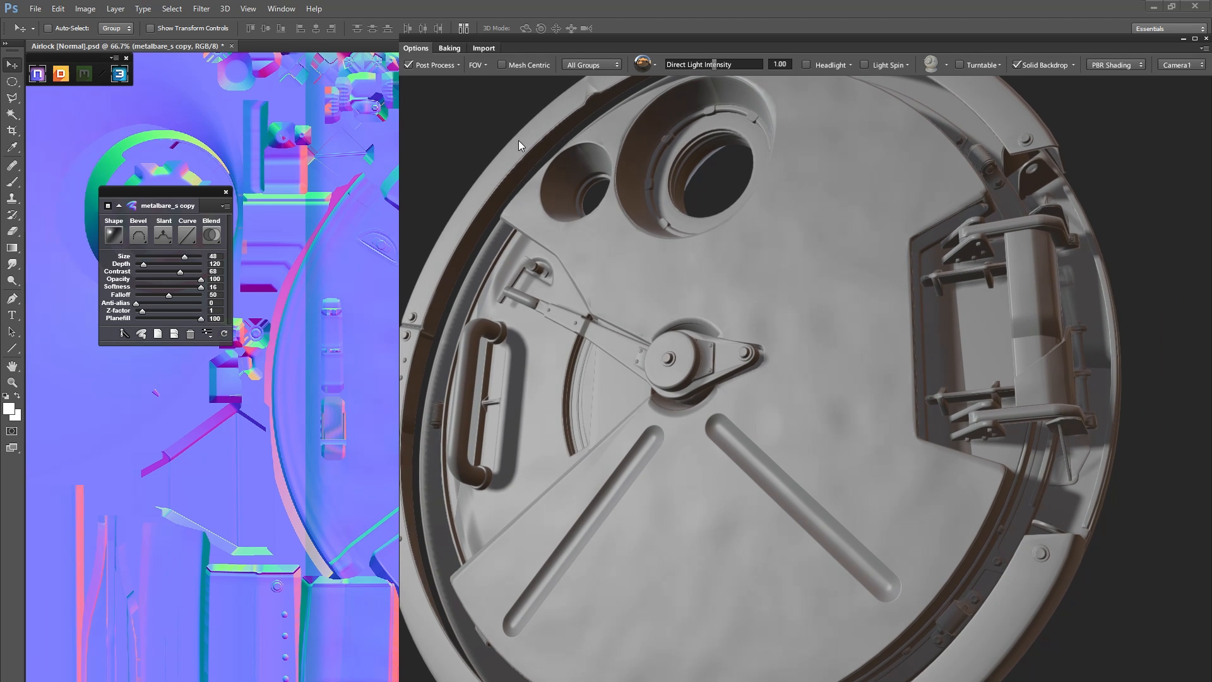
left_click(169, 272)
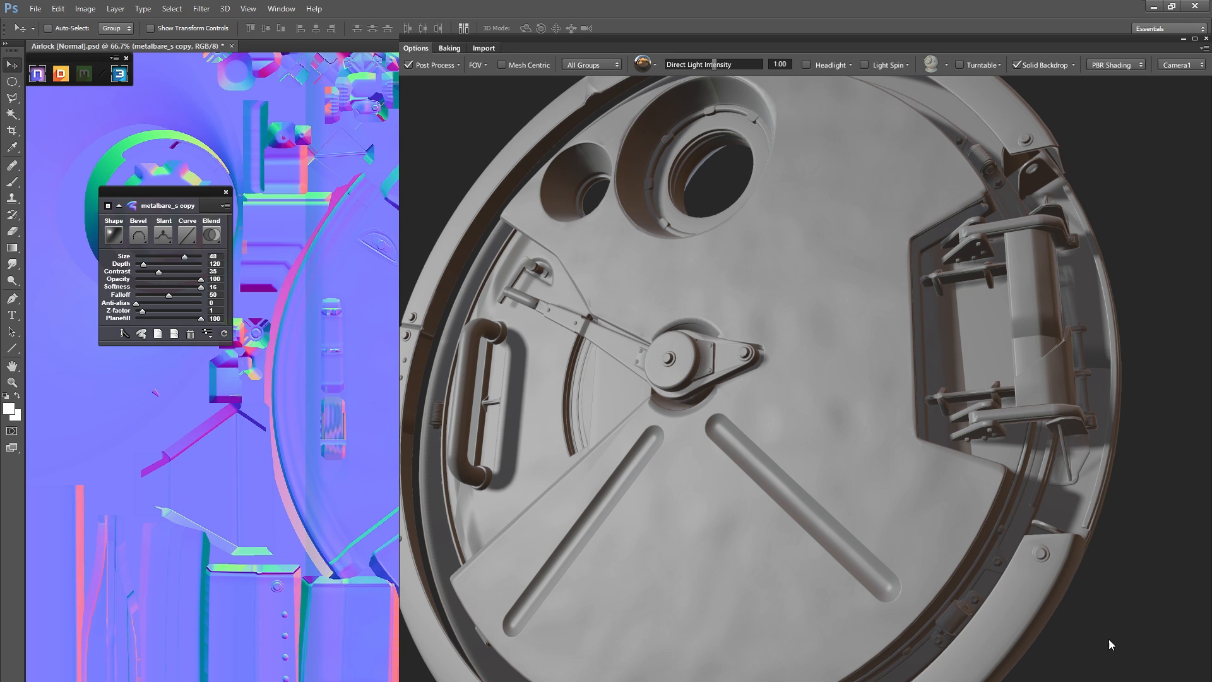
left_click_drag(1102, 599, 760, 407)
left_click(230, 81)
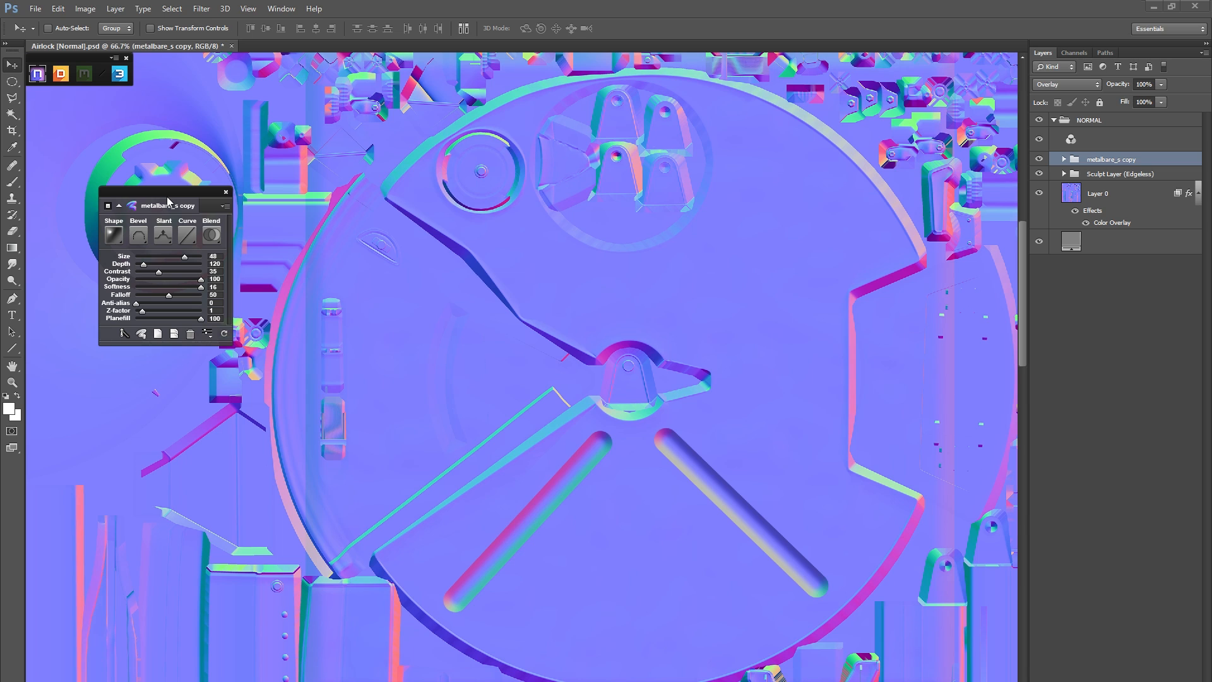
Step: Duplicate the metalbare_s copy layer and make the duplicate the active layer
key("ctrl+j")
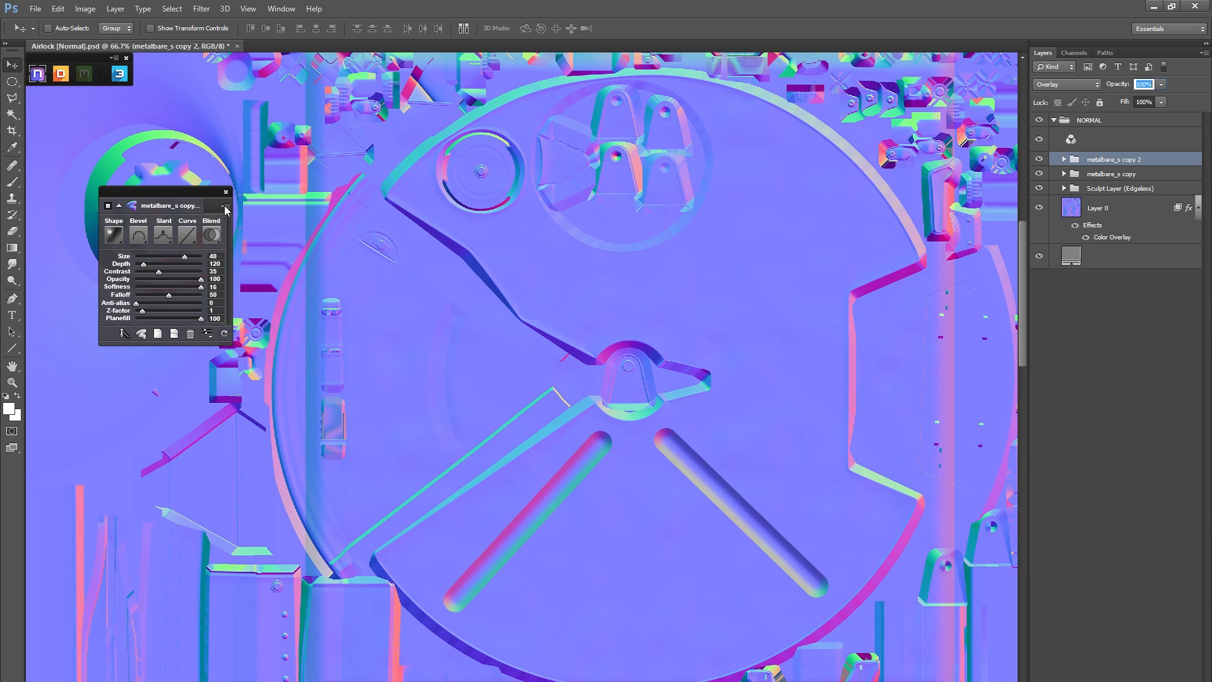
left_click(1100, 174)
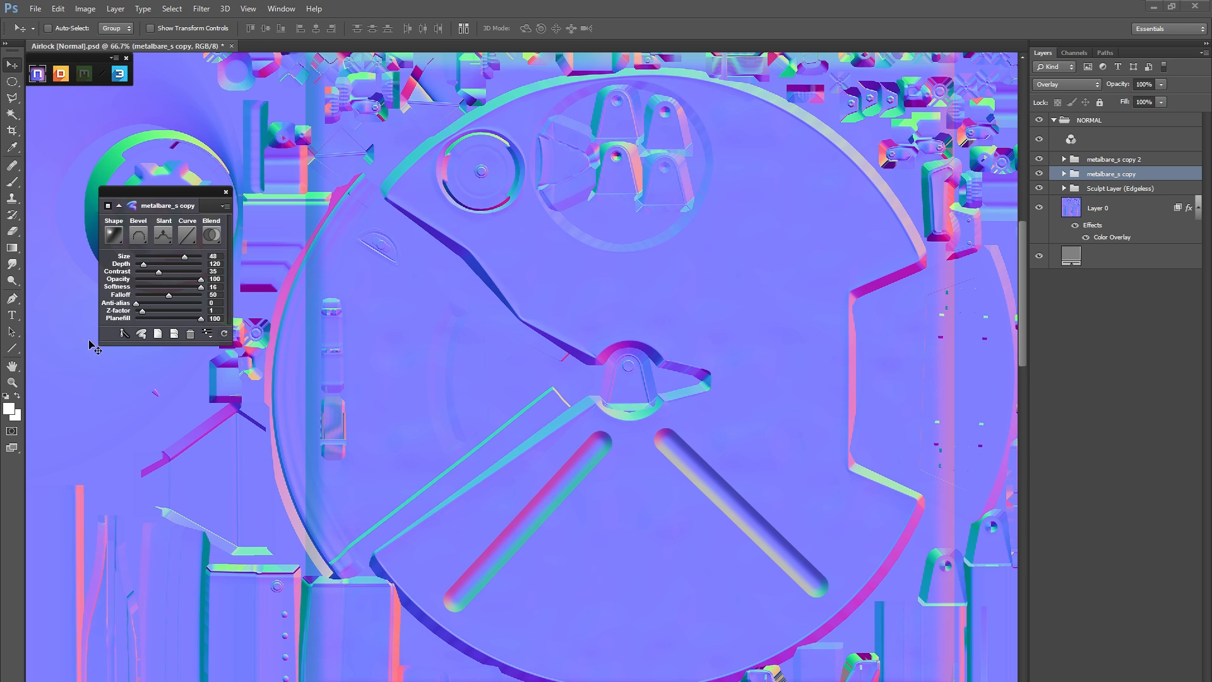
left_click(123, 334)
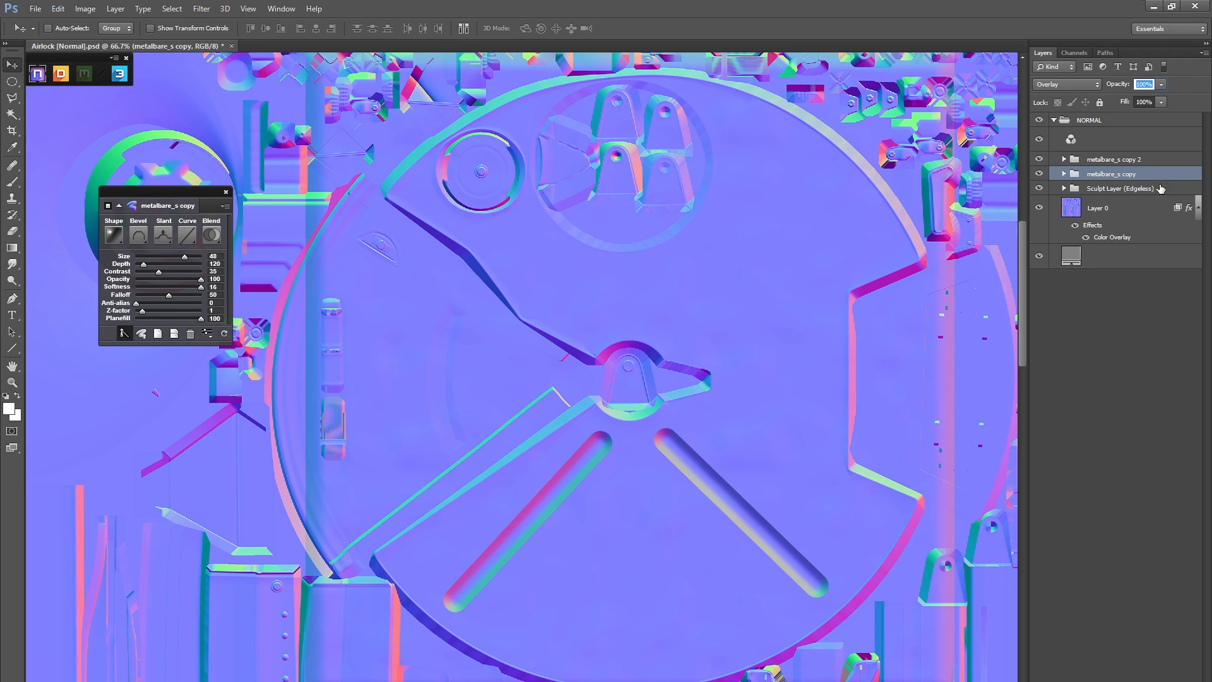
left_click(1130, 158)
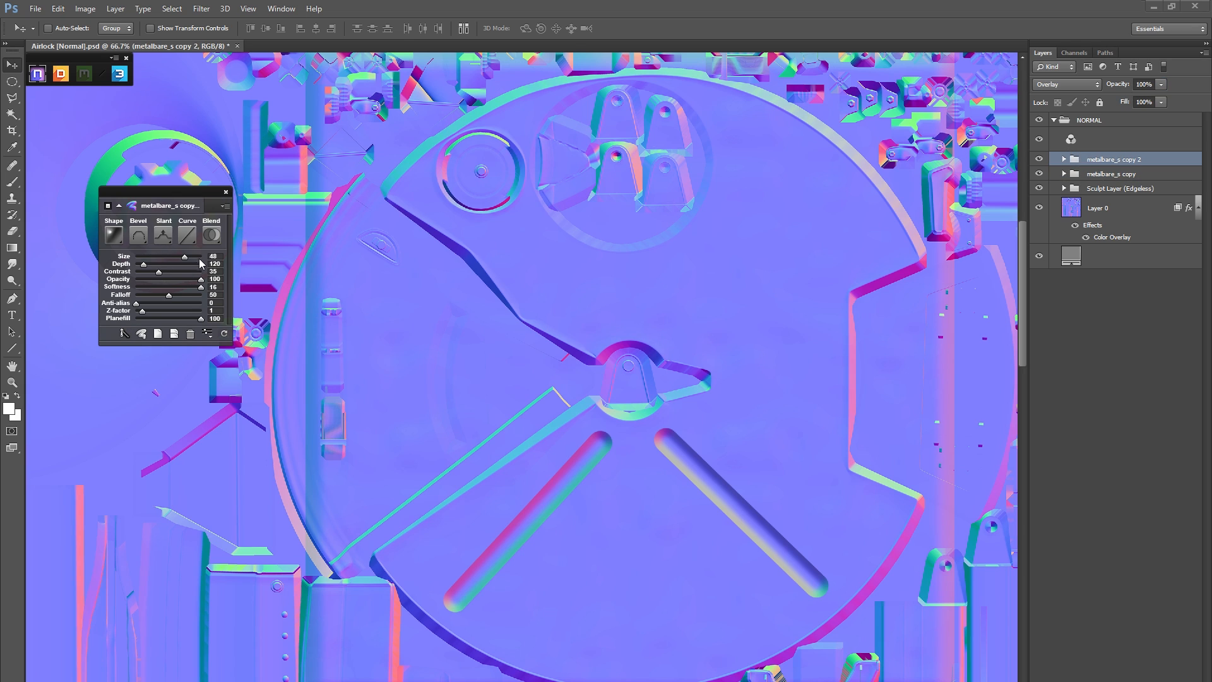
Step: Set the metalbare_s copy 2 layer's size to 1, depth to 999, contrast to 75 and softness to 0
left_click_drag(187, 261, 141, 262)
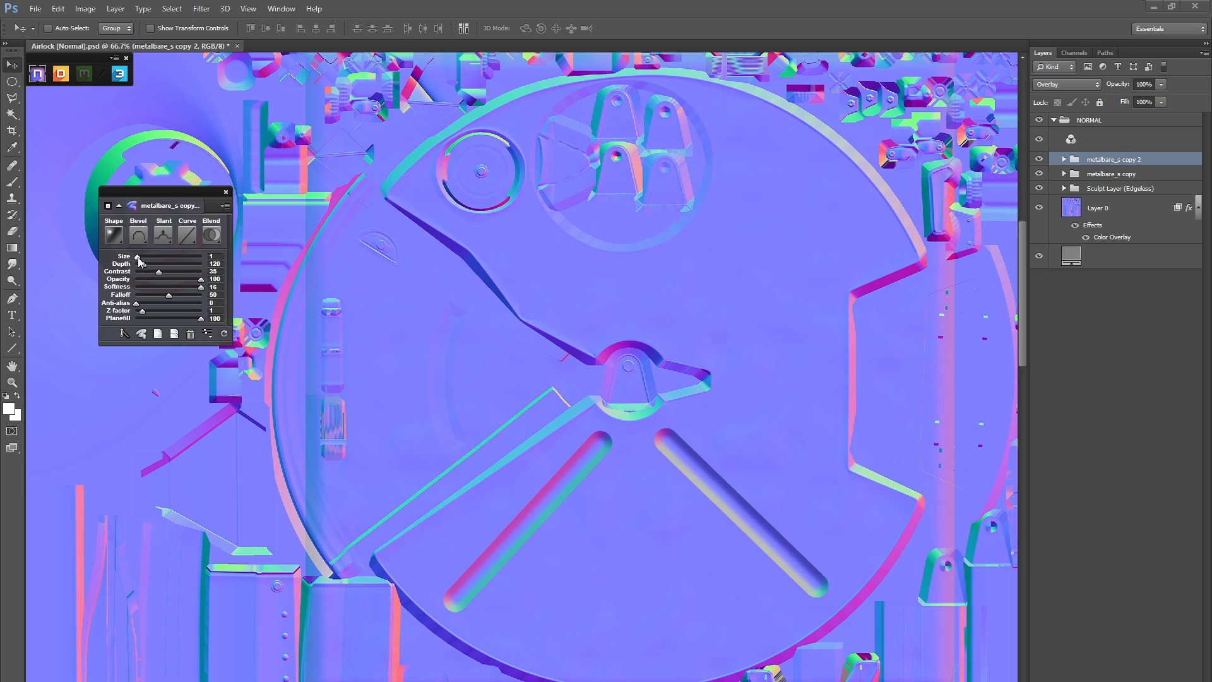
left_click_drag(201, 288, 214, 266)
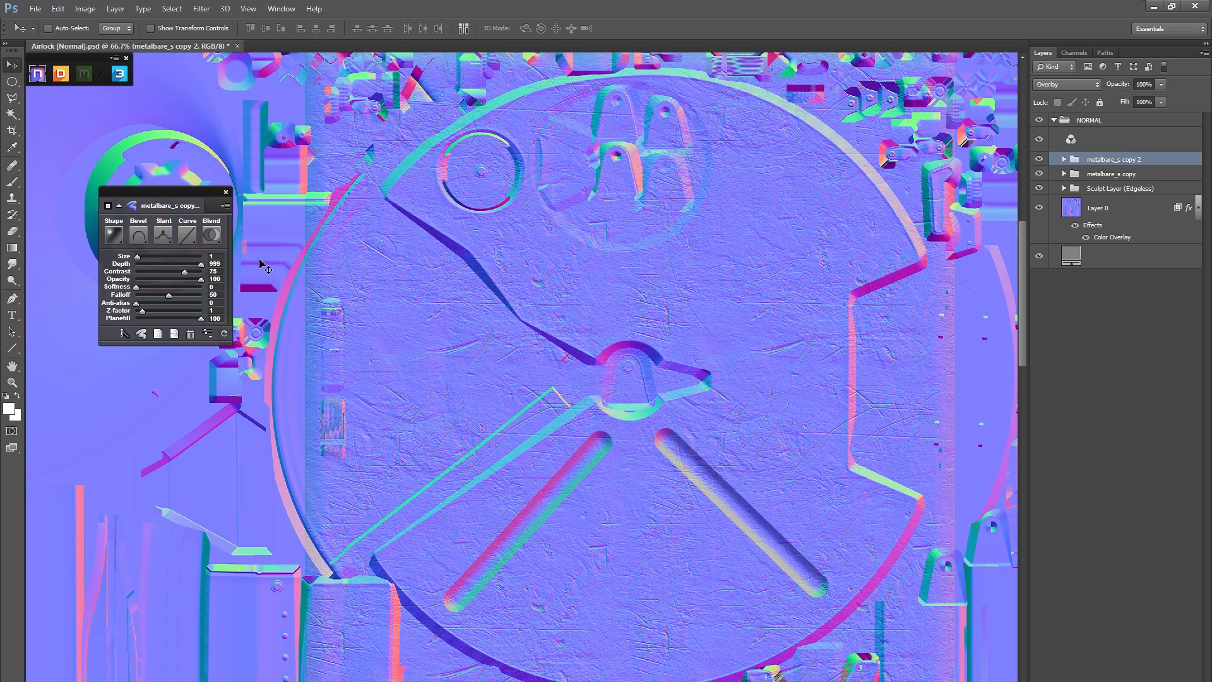
key("z")
left_click(695, 297)
left_click(574, 263, "alt")
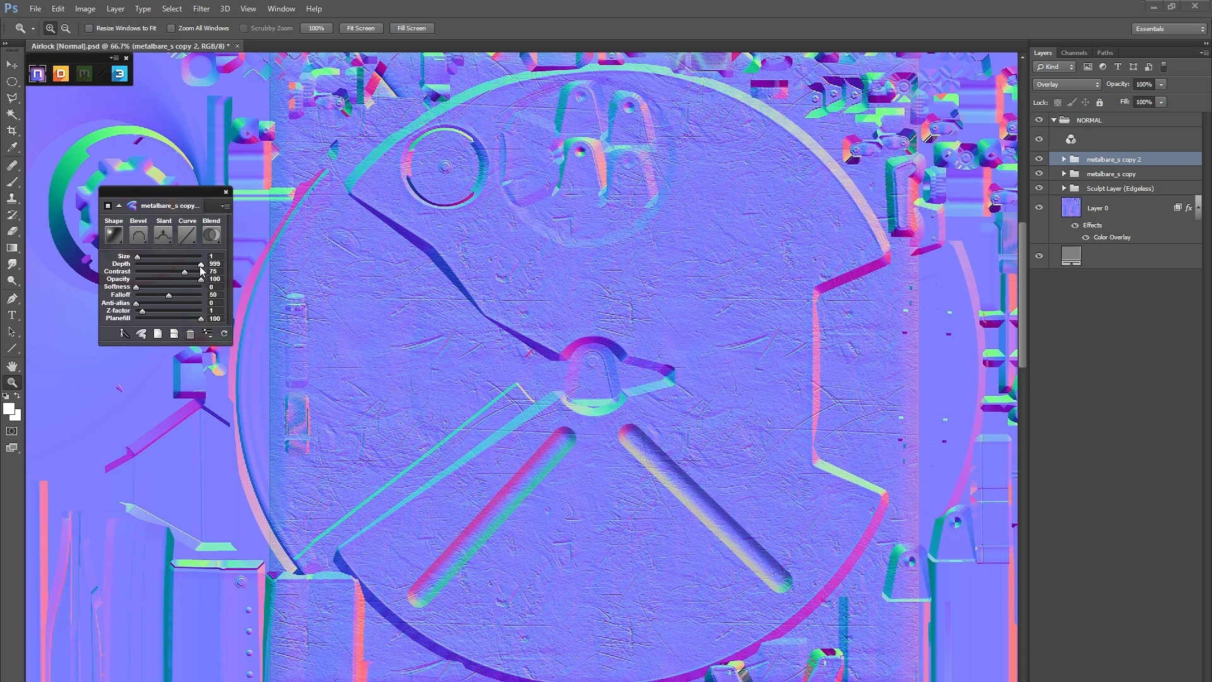
Step: Reduce the fine scratch layer's depth to 370 and its contrast to 46
left_click_drag(200, 266, 166, 265)
left_click_drag(166, 266, 160, 266)
left_click_drag(184, 272, 167, 279)
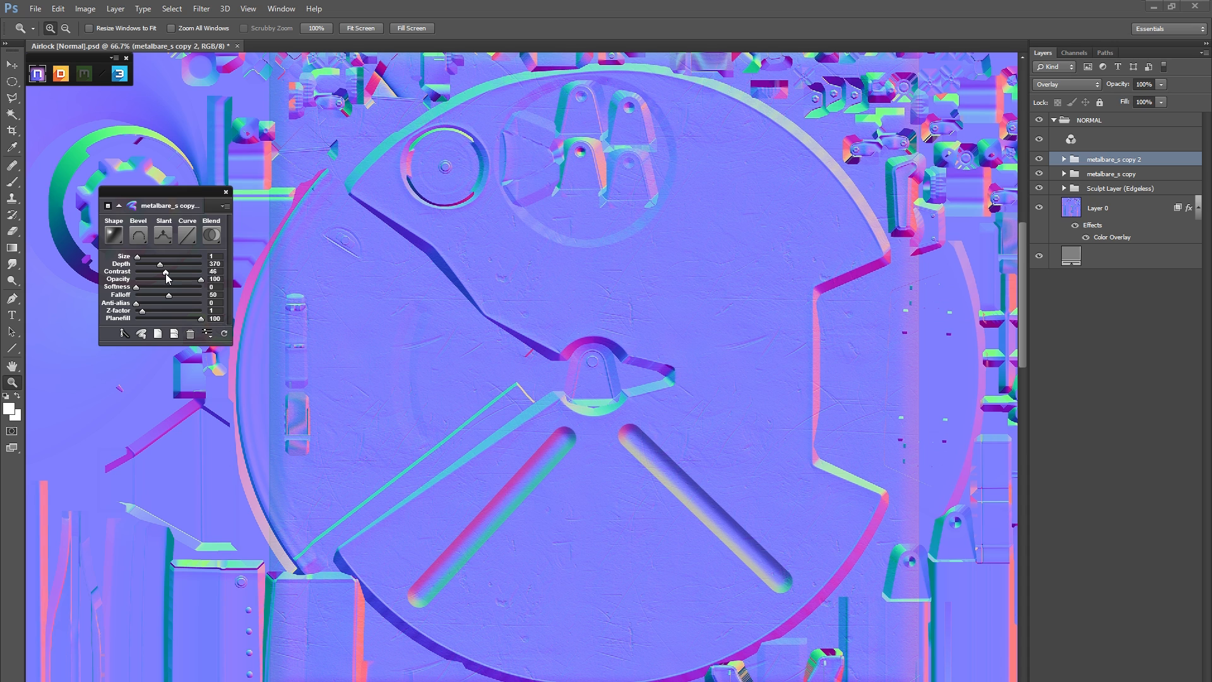
left_click(555, 349)
left_click(555, 350, "alt")
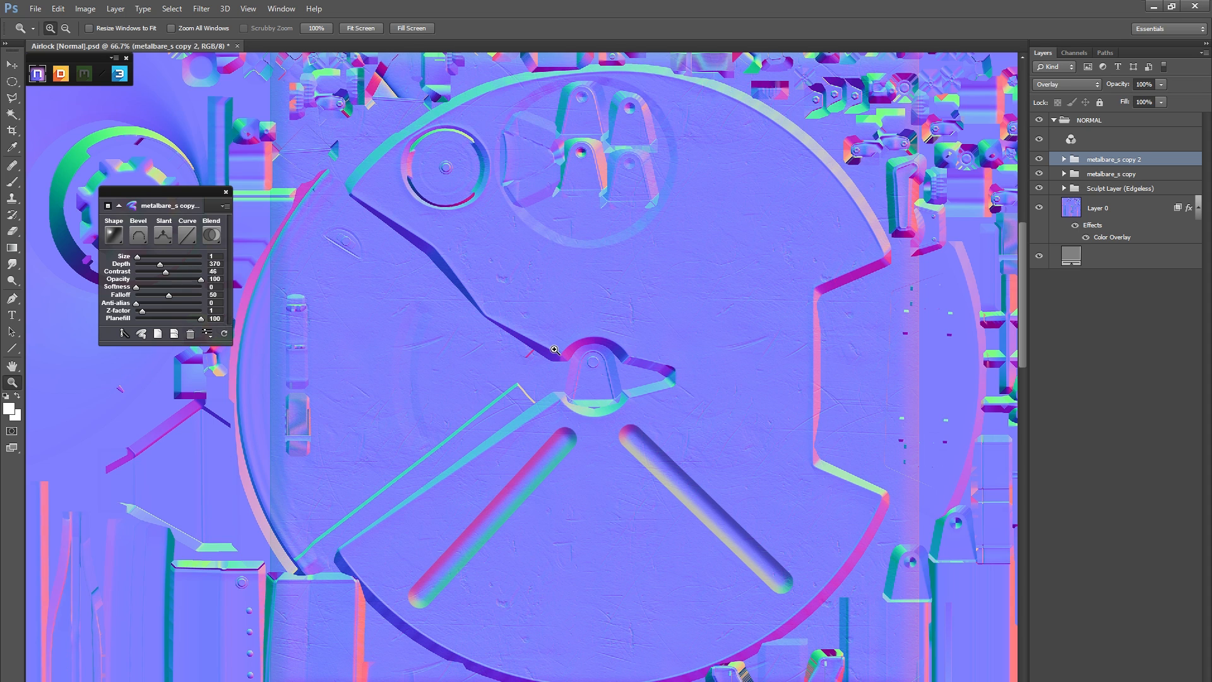
Step: Lower the metalbare_s copy 2 layer's opacity to 60 and its depth to 112, checking the scratches up close
left_click(555, 348)
left_click_drag(550, 328, 571, 382)
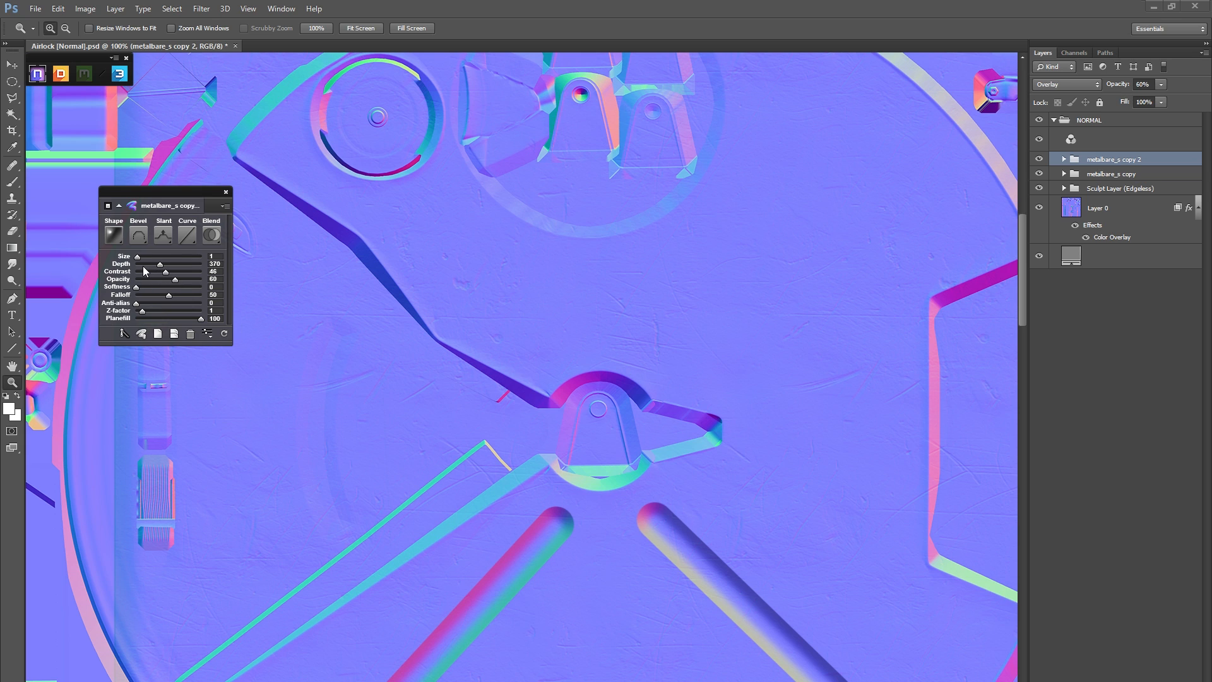
left_click(646, 316)
left_click_drag(695, 322, 627, 429)
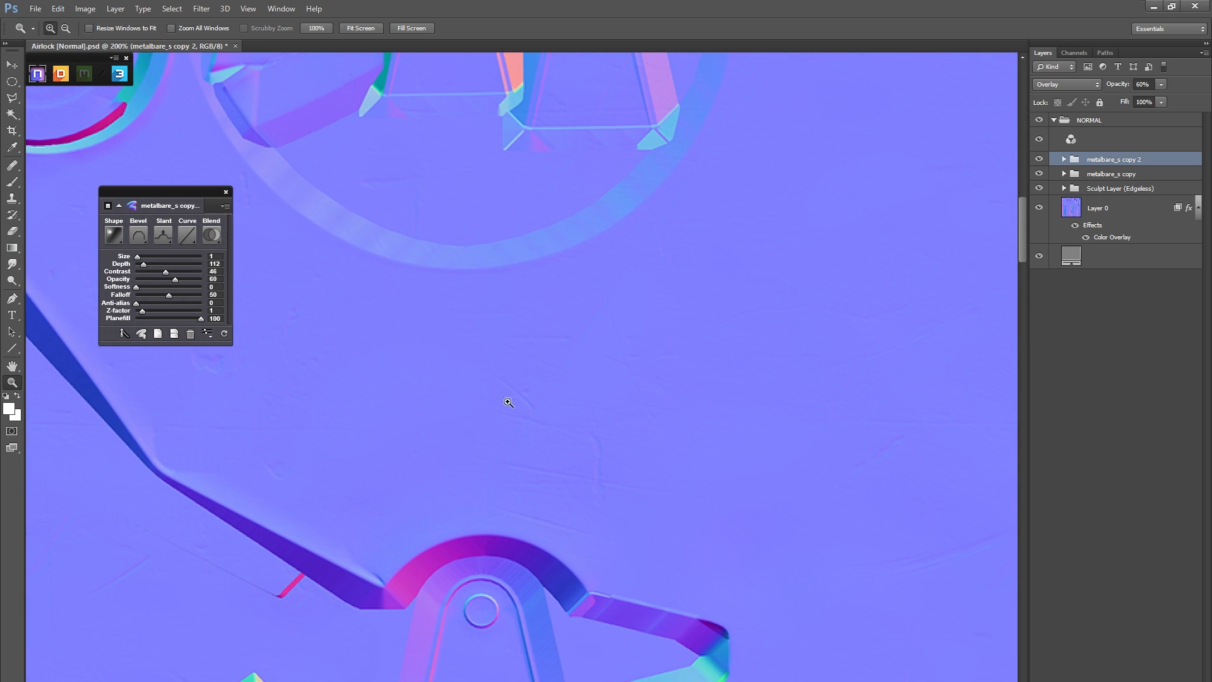
Step: Preview the updated normal map in 3DO and examine the scratches on the door around the hub
left_click(118, 74)
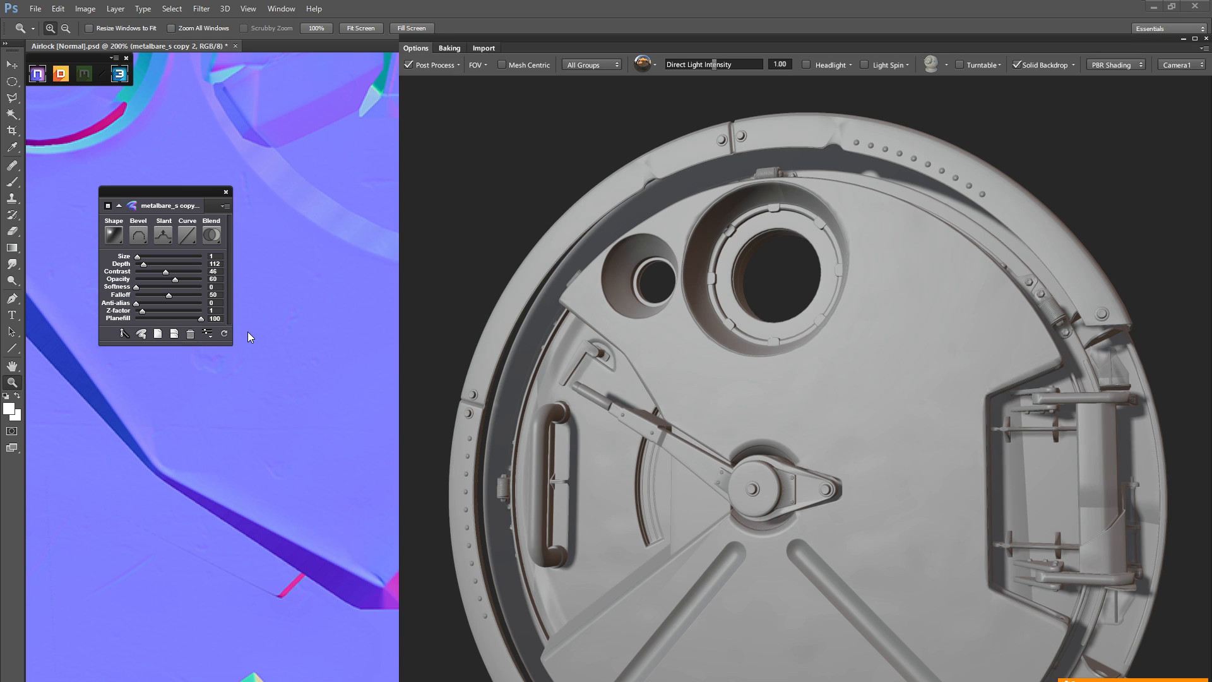
scroll(745, 408, "up", 5)
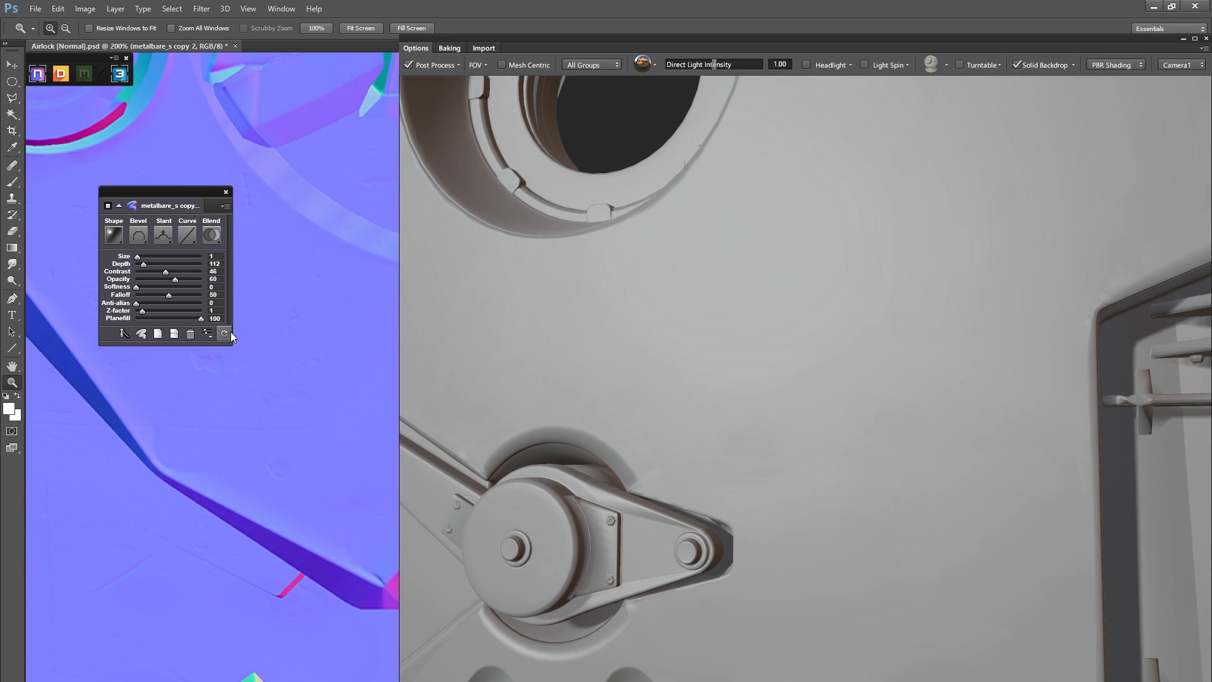
left_click_drag(698, 241, 658, 272)
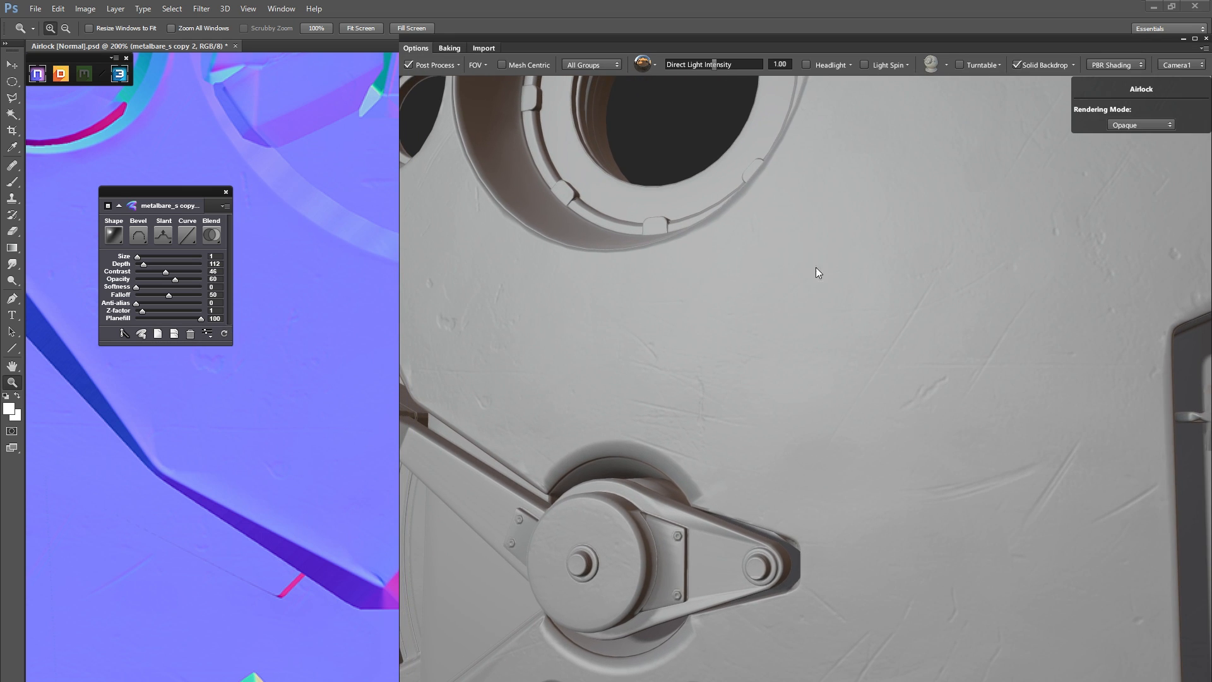
Step: Lower the metalbare_s copy 2 layer's opacity to 42 and its contrast to 28, checking the scratches on the door model
left_click_drag(704, 202, 706, 203)
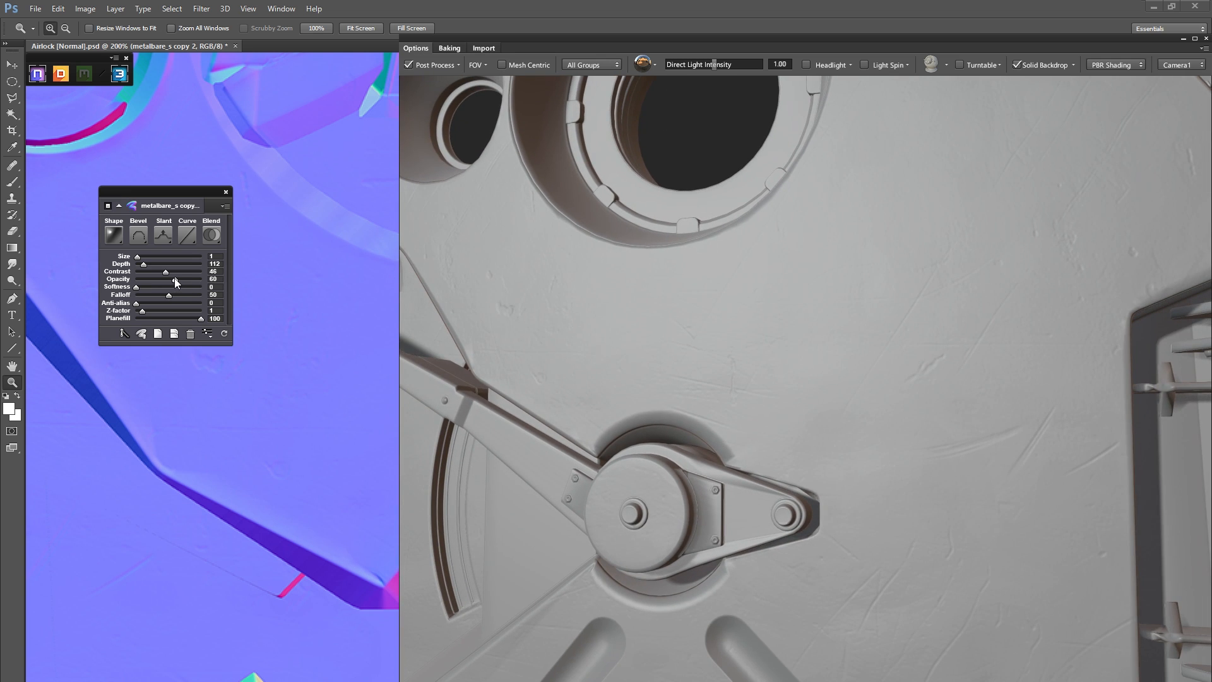
left_click_drag(175, 280, 164, 288)
scroll(611, 347, "down", 2)
left_click_drag(611, 347, 609, 303)
scroll(609, 303, "down", 2)
left_click_drag(953, 312, 957, 378)
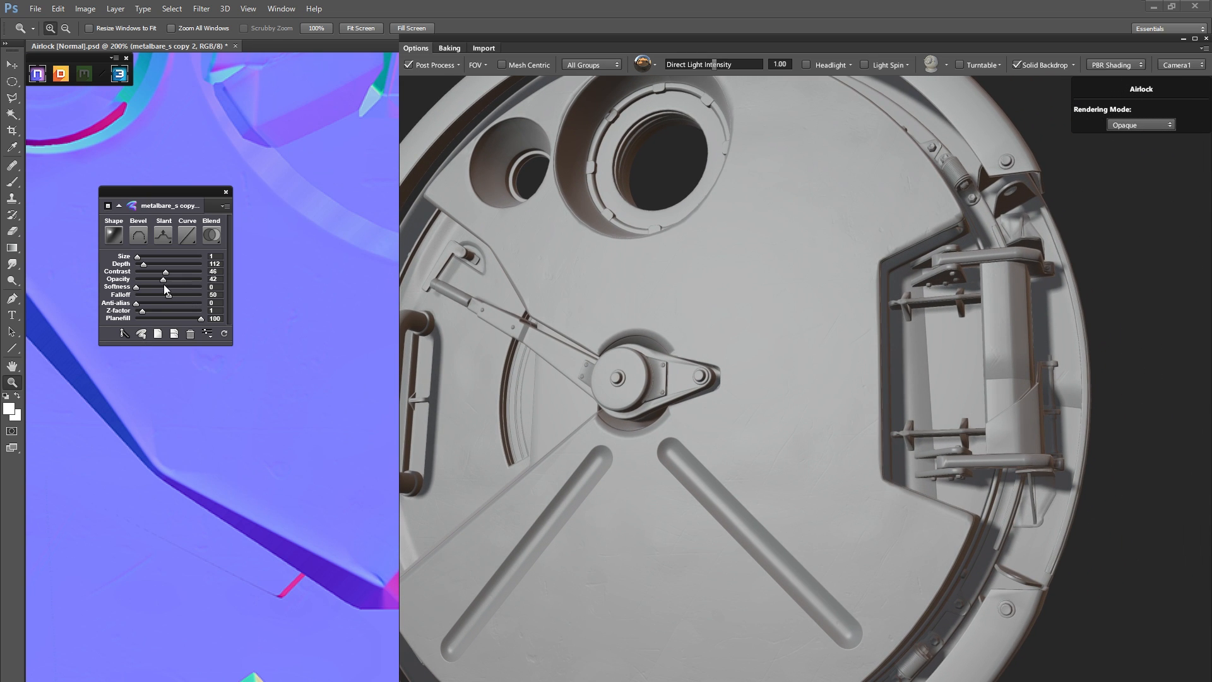
left_click(154, 272)
scroll(791, 413, "up", 2)
left_click_drag(888, 449, 818, 403)
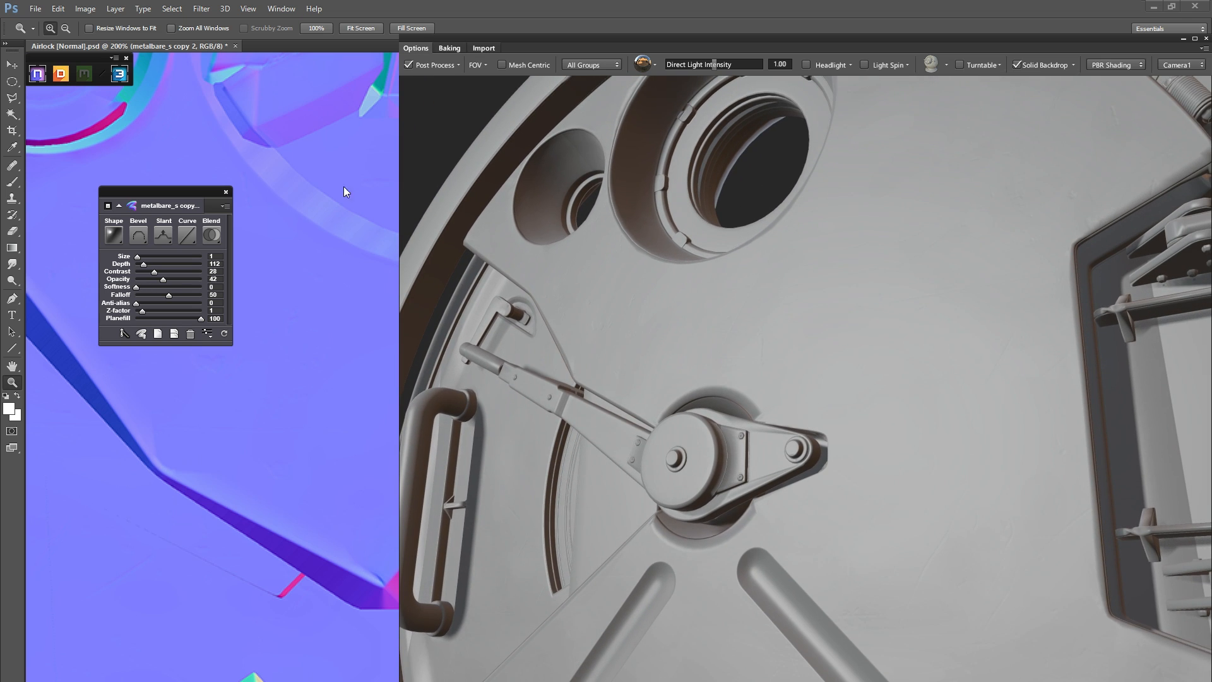
Step: Duplicate the metalbare_s copy 2 layer and give the copy depth 999, contrast 82, opacity 100 and an Outer bevel
left_click(143, 81)
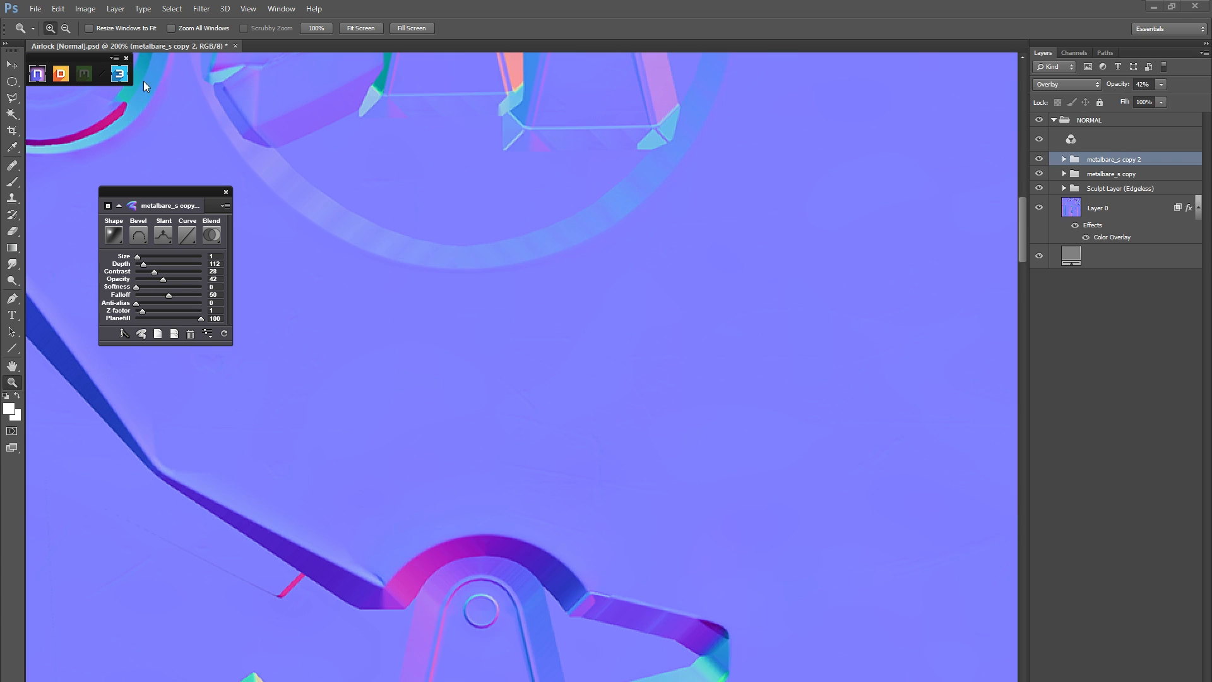
left_click(592, 330, "alt")
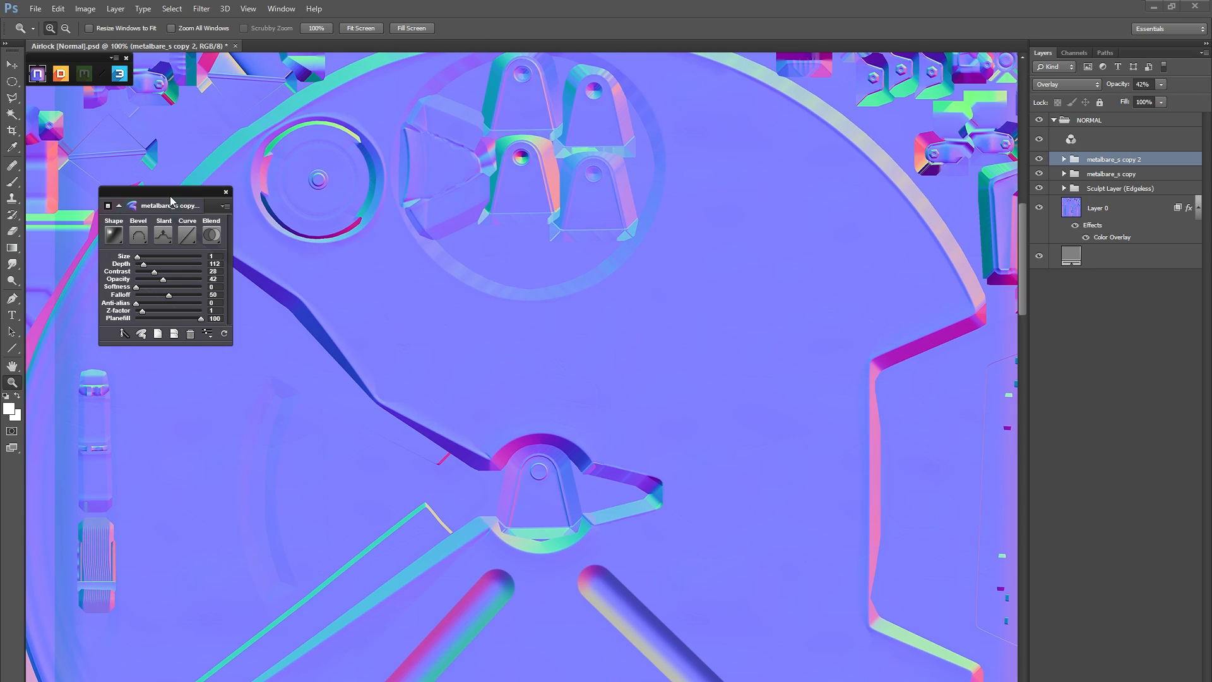
key("ctrl+j")
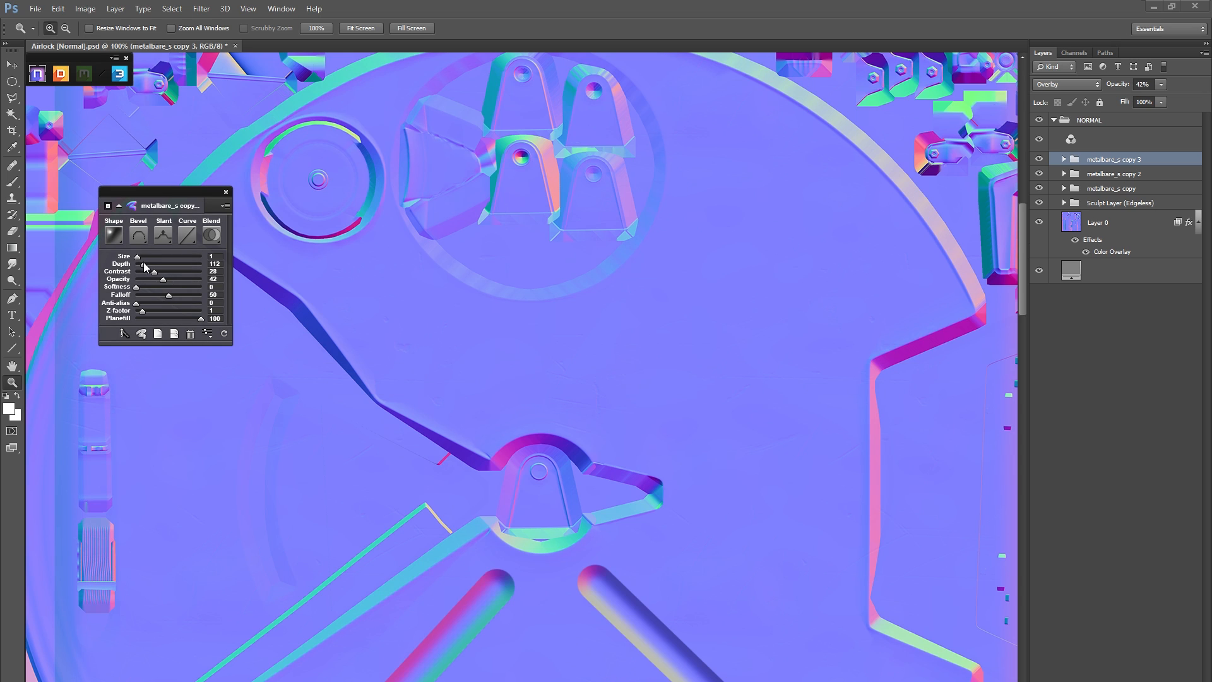
left_click_drag(144, 266, 241, 276)
left_click(144, 233)
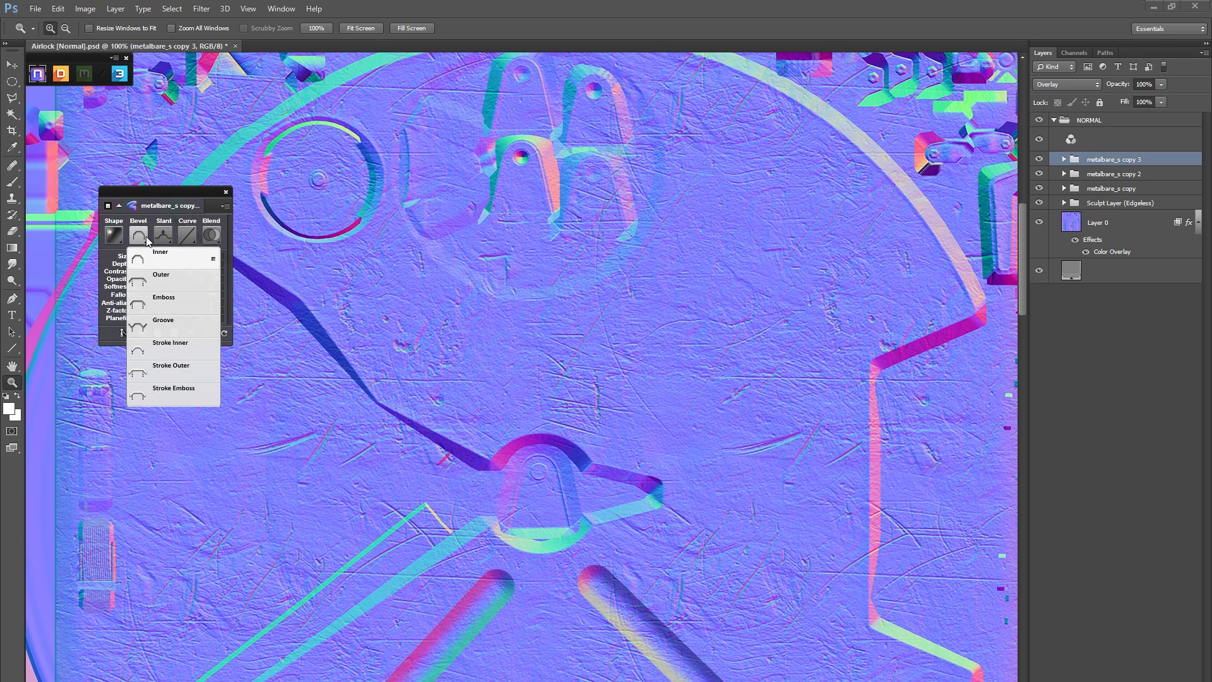
left_click(172, 281)
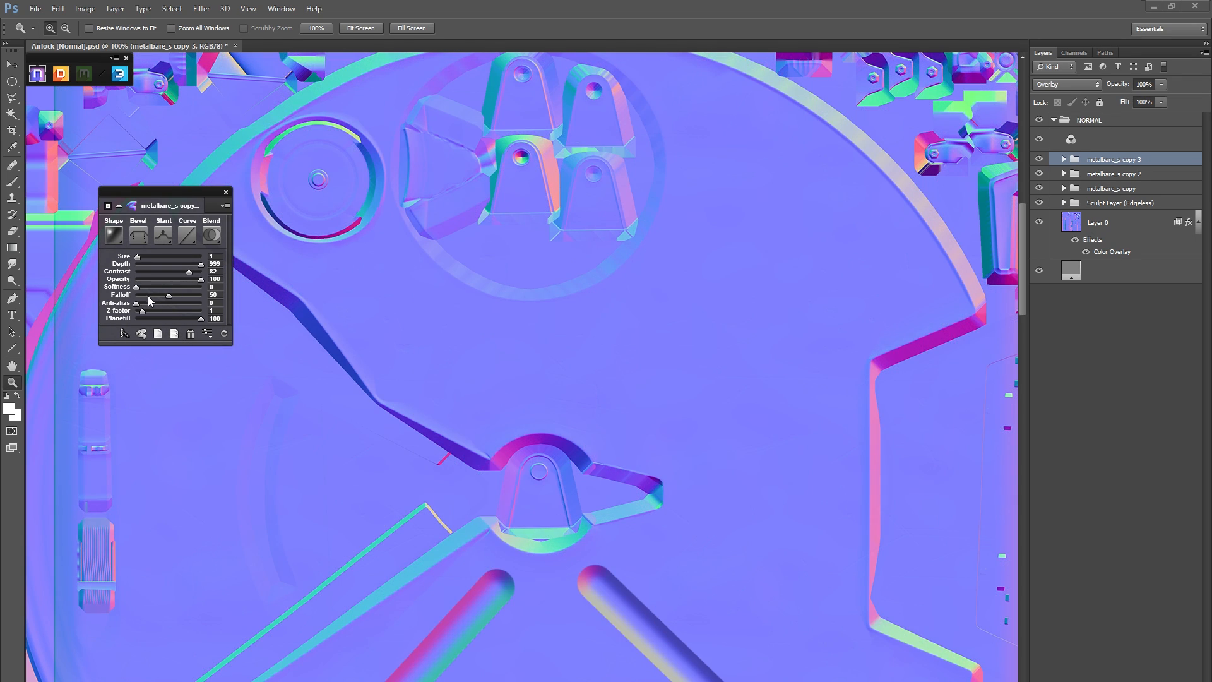
Step: Set the metalbare_s copy 3 layer's falloff to 75, judging the dents on the door surface up close
left_click(399, 344)
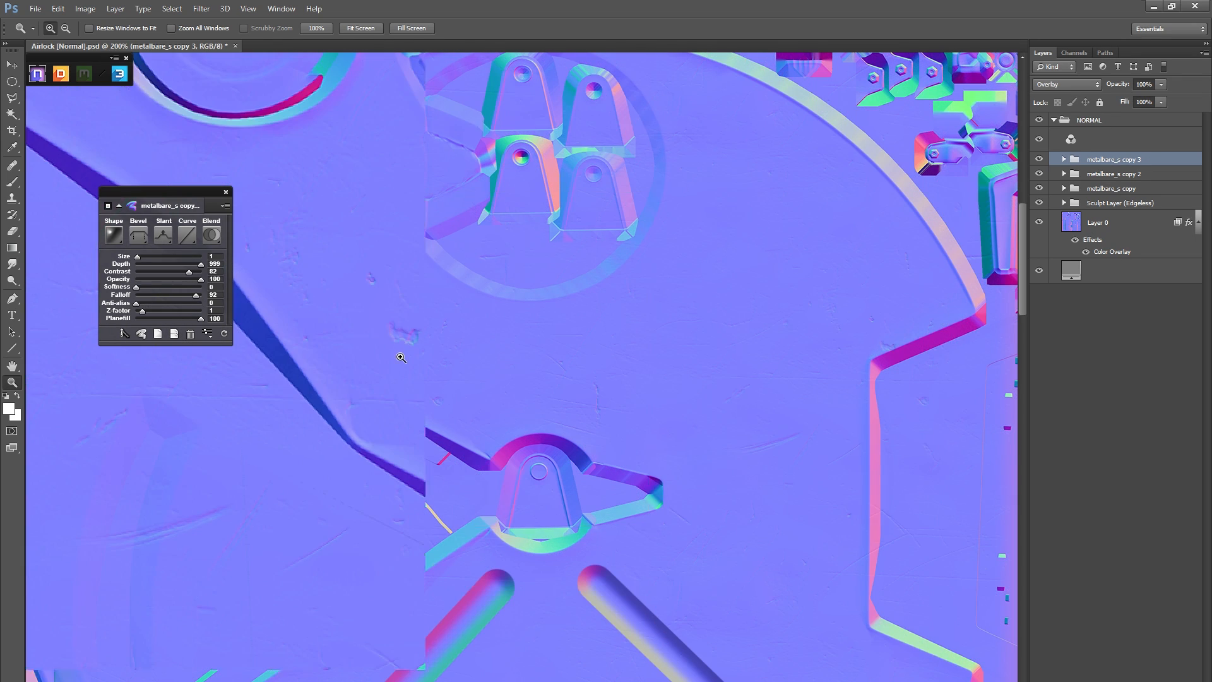
left_click(399, 344)
left_click_drag(405, 335, 423, 385)
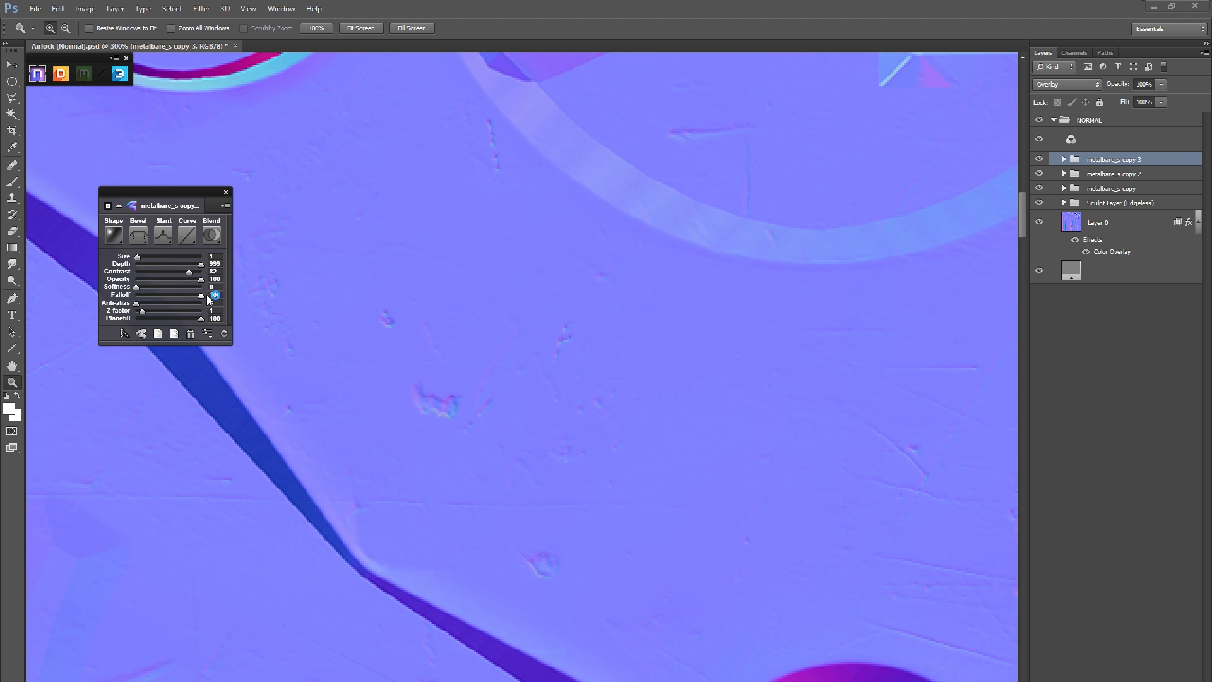
left_click_drag(195, 298, 180, 294)
left_click_drag(201, 296, 188, 298)
left_click(455, 419, "alt")
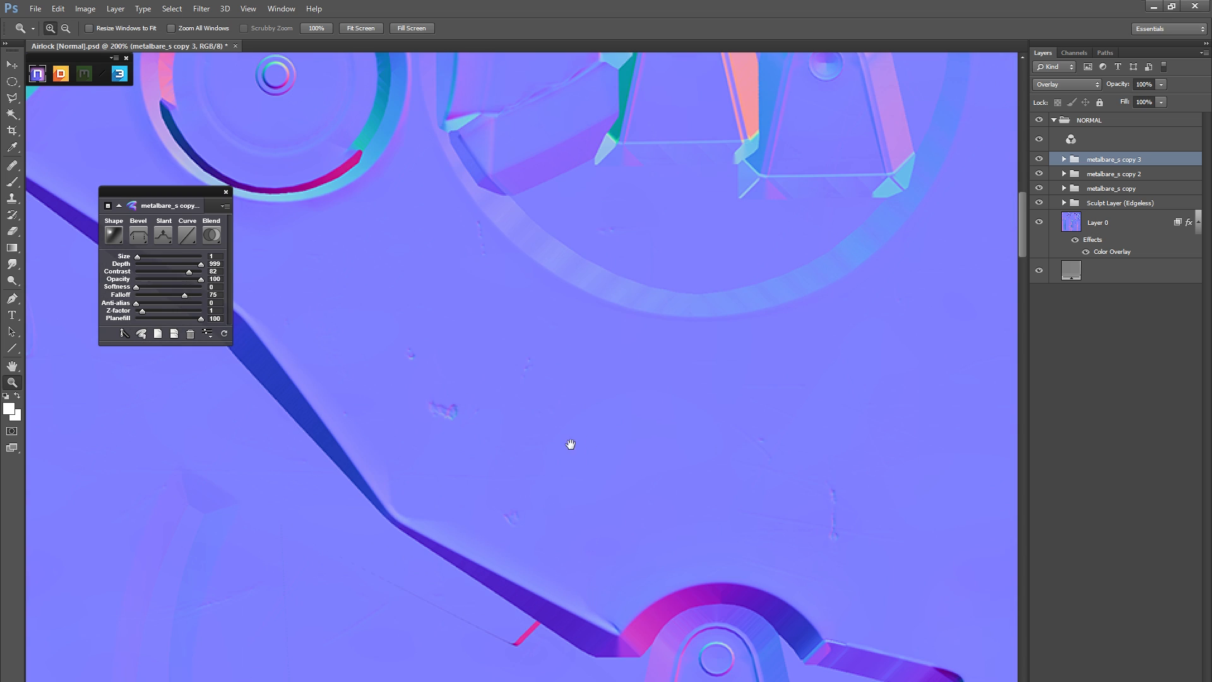
Step: Toggle the metalbare_s copy 3 layer's visibility to compare the door surface around the hub with and without its dents
left_click_drag(633, 450, 387, 264)
left_click_drag(645, 357, 571, 422)
left_click(1040, 159)
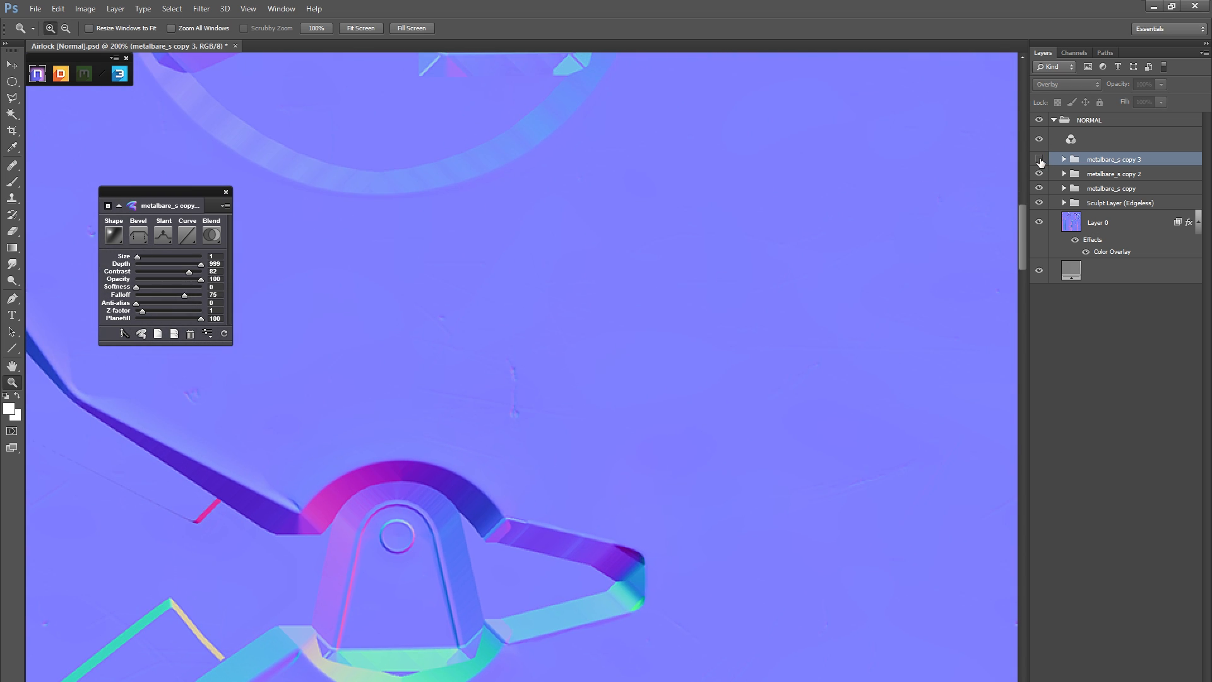
left_click(107, 206)
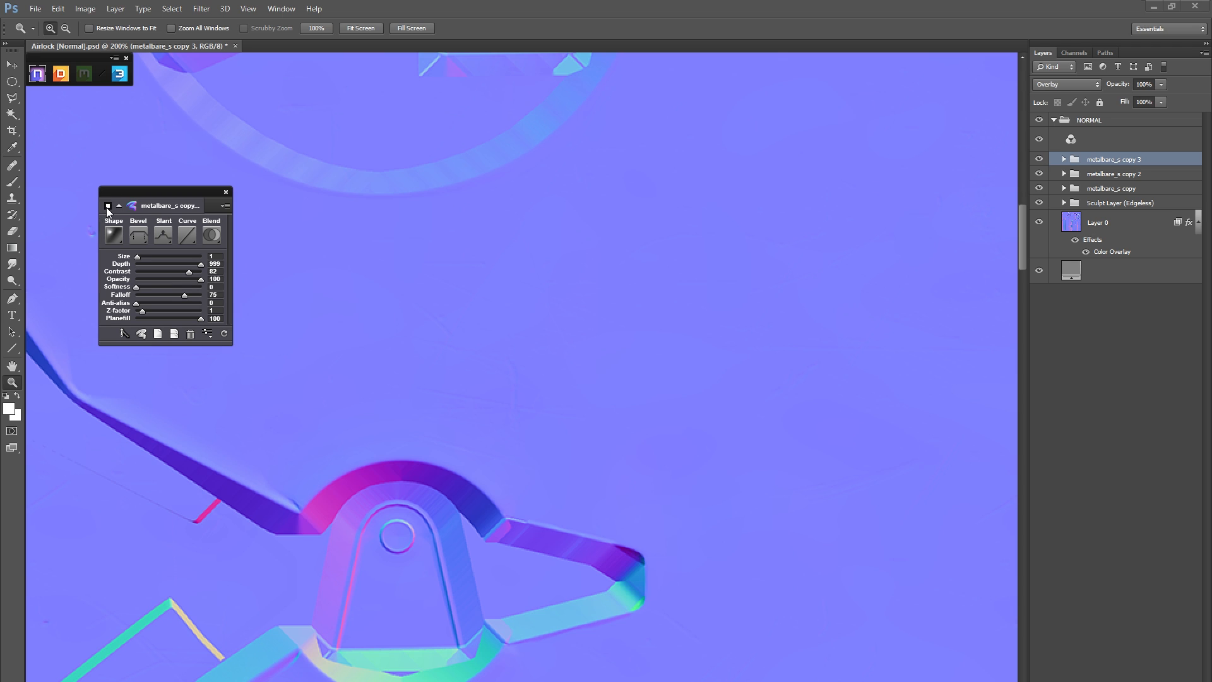
left_click(107, 207)
Step: Compare the lower door area below the diagonal grooves with the metalbare_s copy 3 layer hidden and shown
left_click_drag(401, 256, 852, 130)
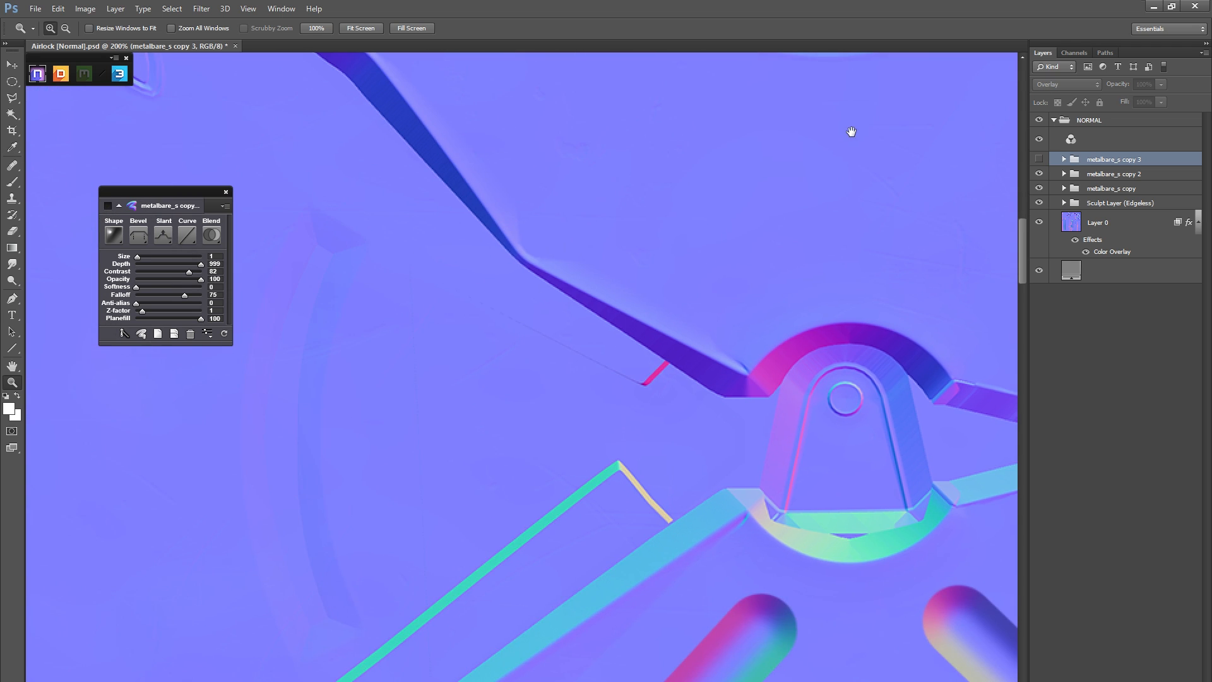
left_click_drag(643, 448, 501, 117)
left_click_drag(638, 414, 518, 96)
left_click_drag(519, 181, 497, 225)
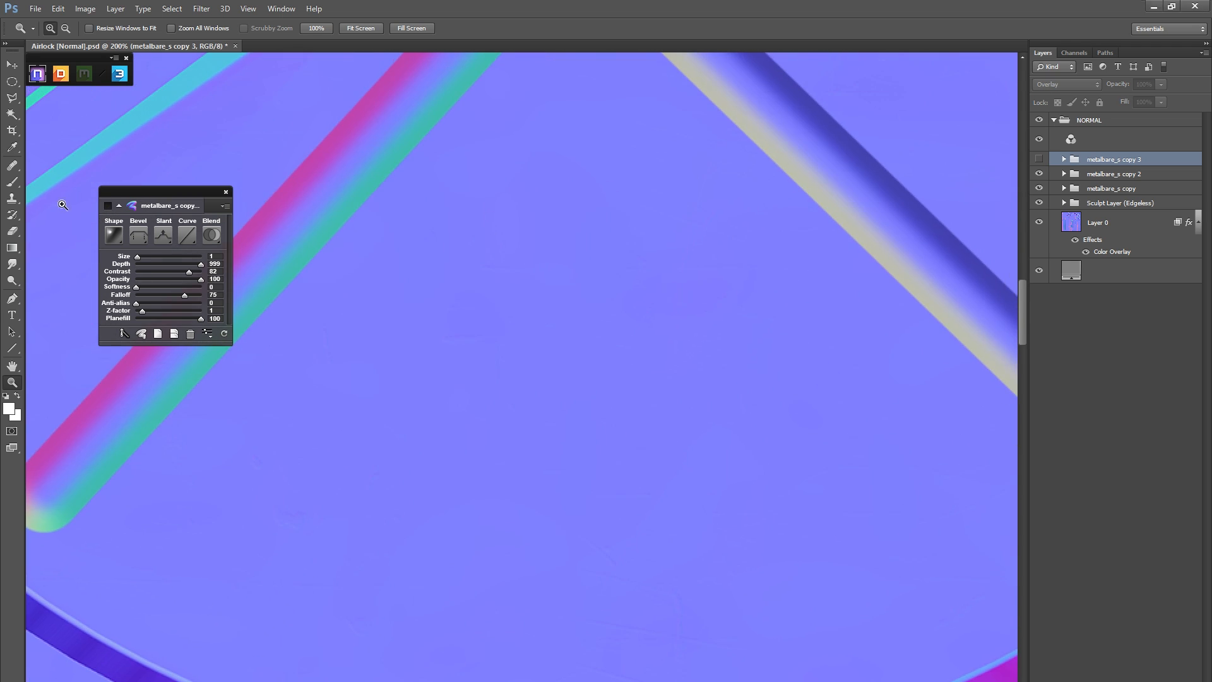
left_click(107, 206)
left_click_drag(457, 487, 686, 342)
left_click(108, 206)
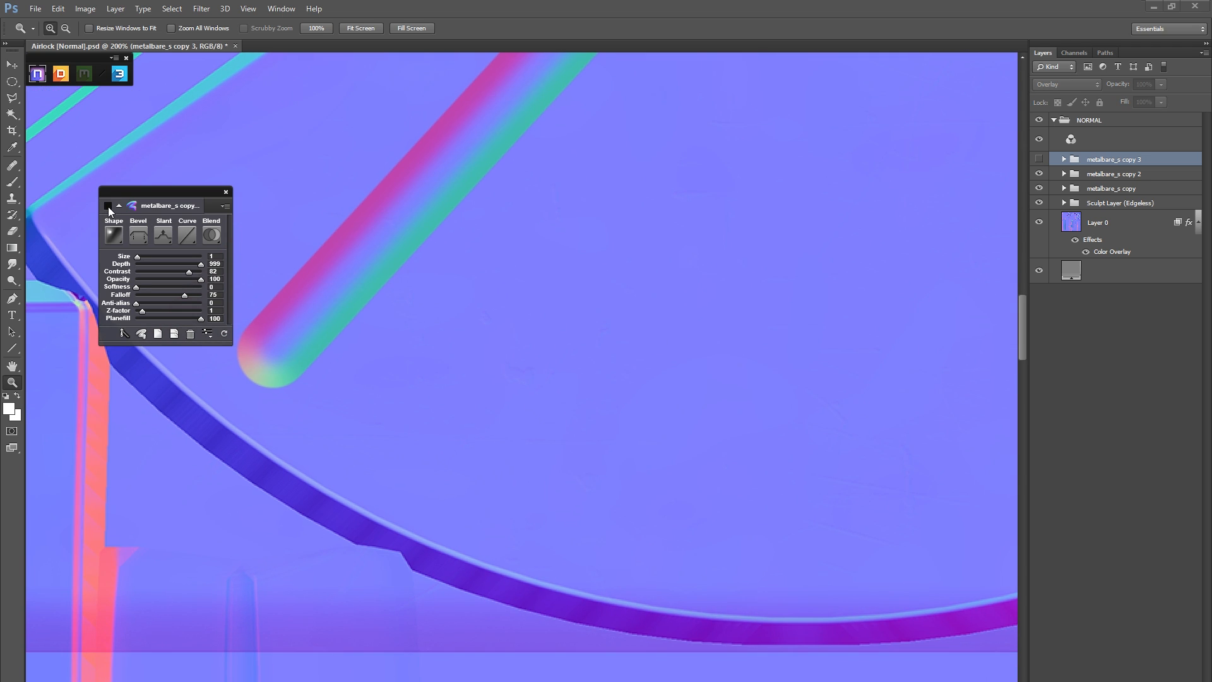
left_click(108, 207)
scroll(630, 448, "up", 2)
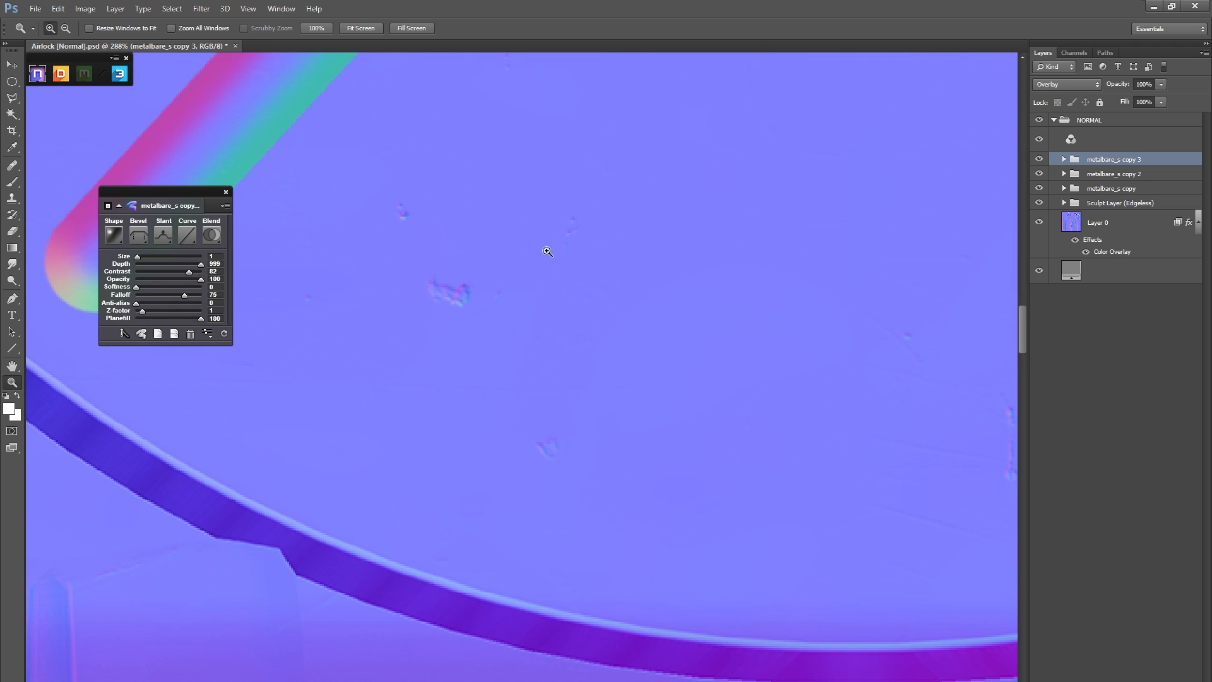
Step: Preview the updated normal map in 3DO and examine the new dents on the door from close up and from afar
left_click_drag(574, 193, 523, 505)
left_click_drag(535, 196, 505, 536)
left_click(545, 218, "alt")
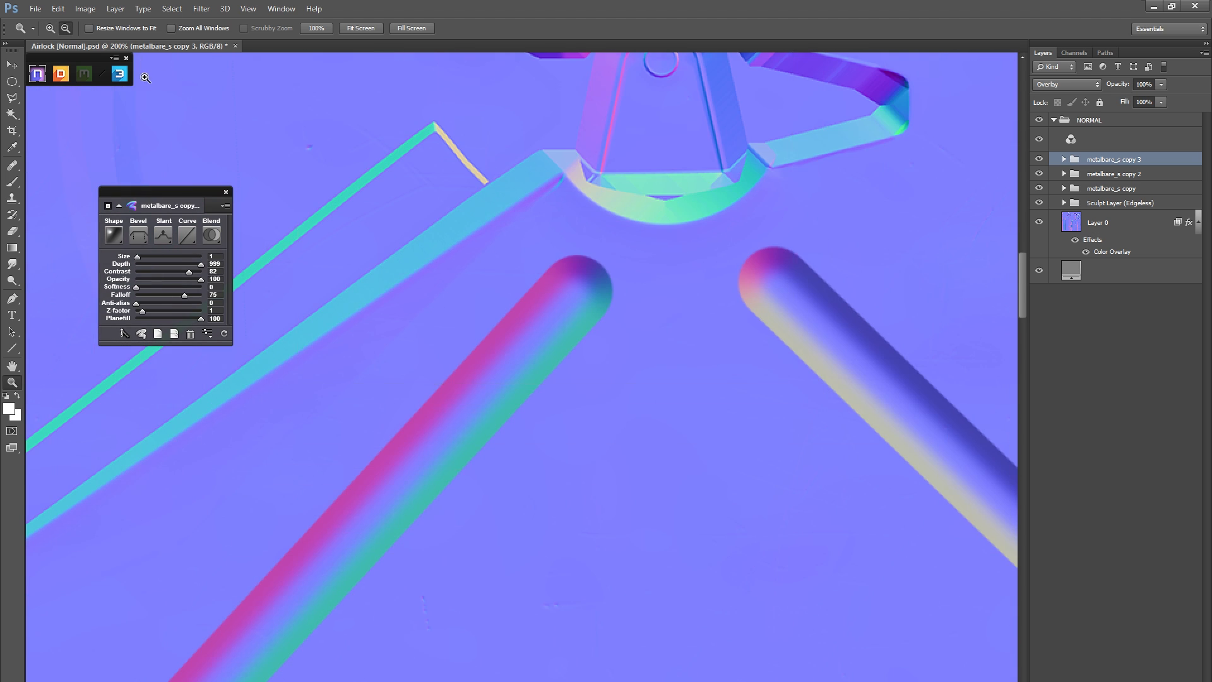
left_click(545, 218, "alt")
left_click(120, 76)
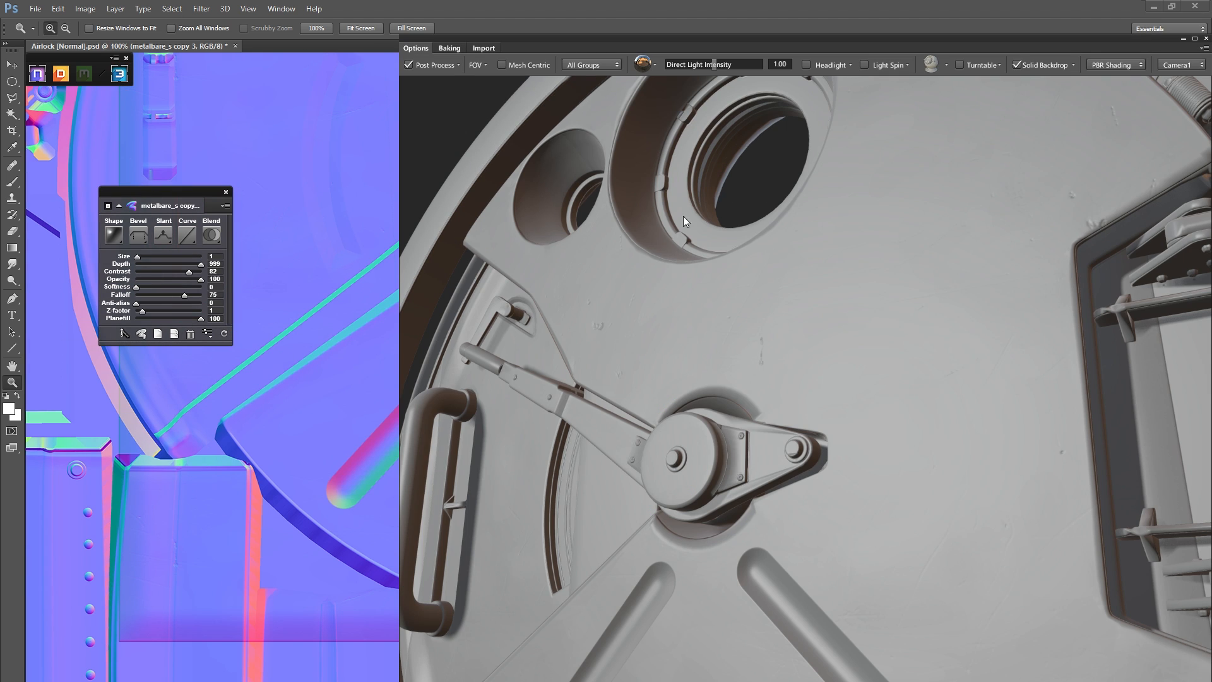
left_click_drag(683, 216, 698, 287)
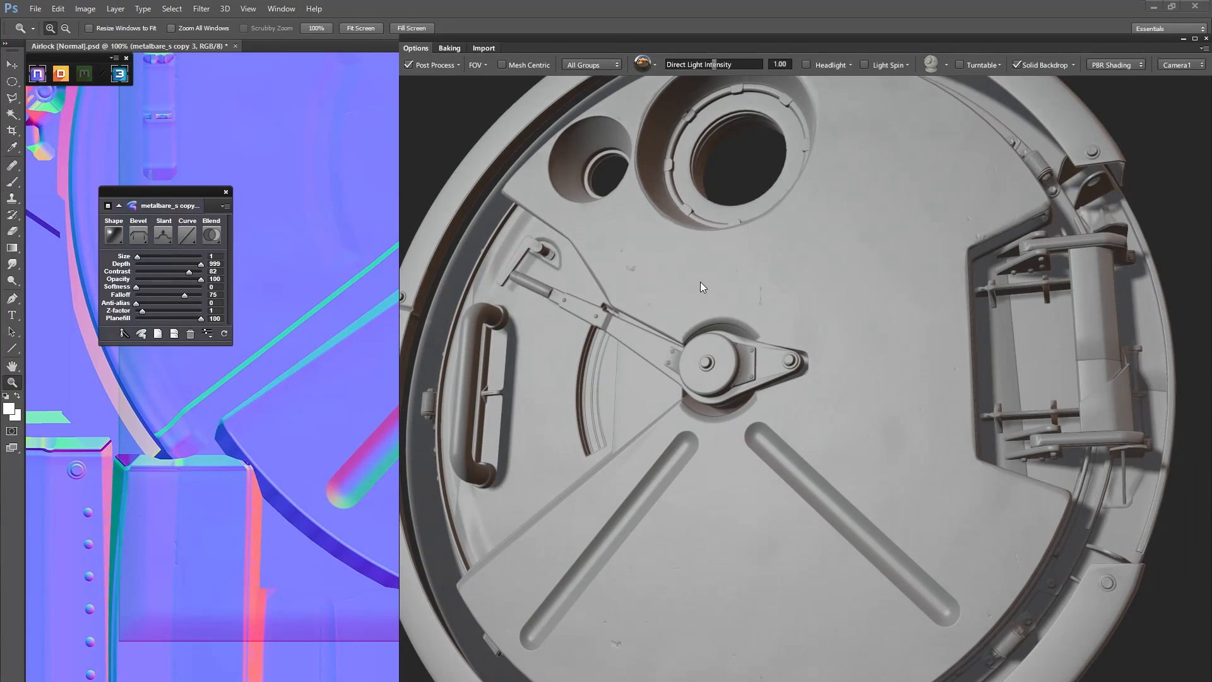
left_click_drag(793, 327, 840, 376)
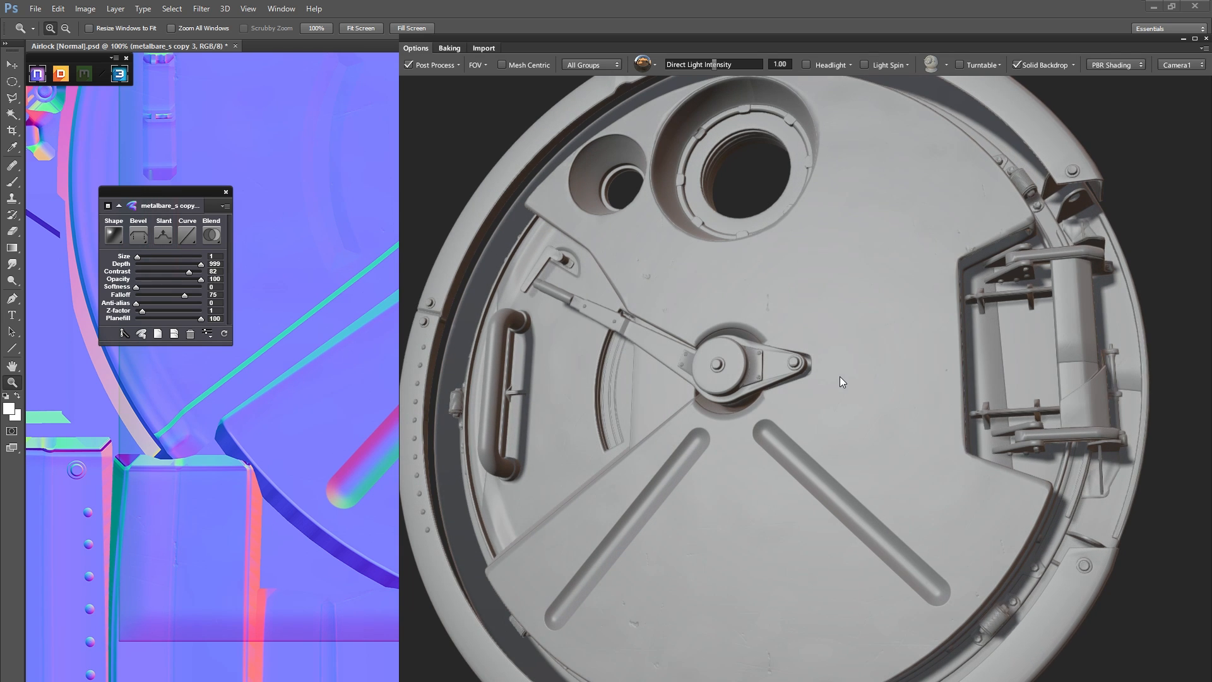
left_click_drag(675, 267, 770, 434)
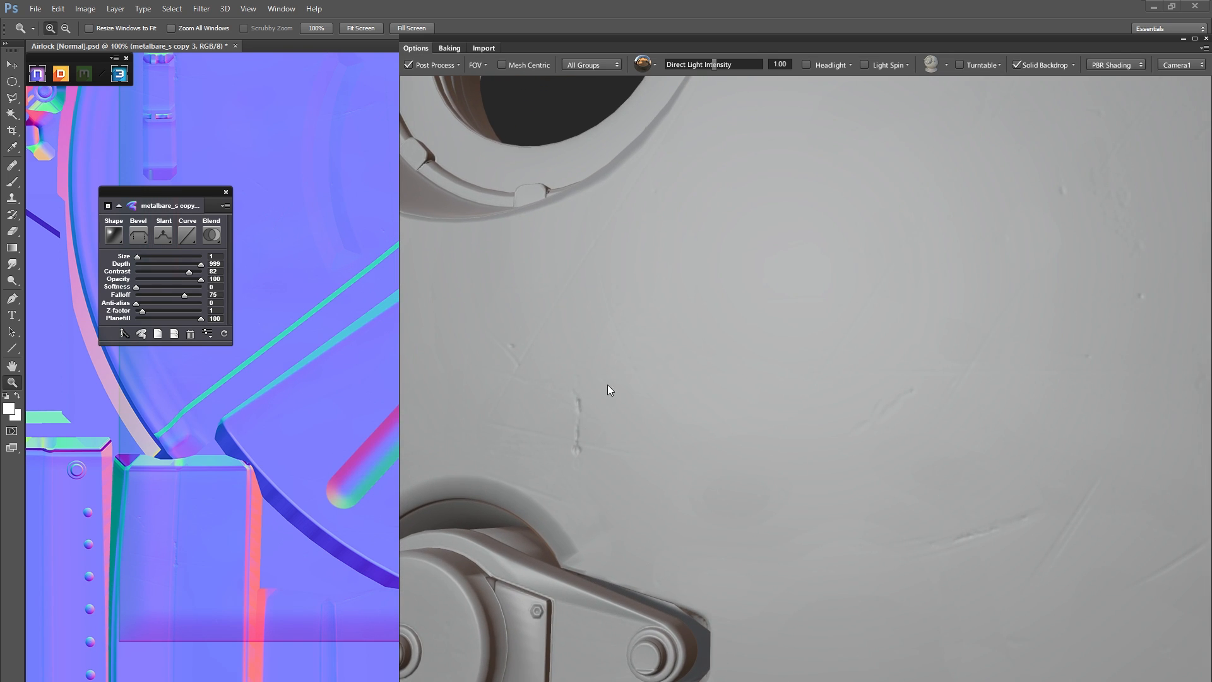
left_click_drag(607, 385, 771, 385)
left_click_drag(893, 299, 846, 354)
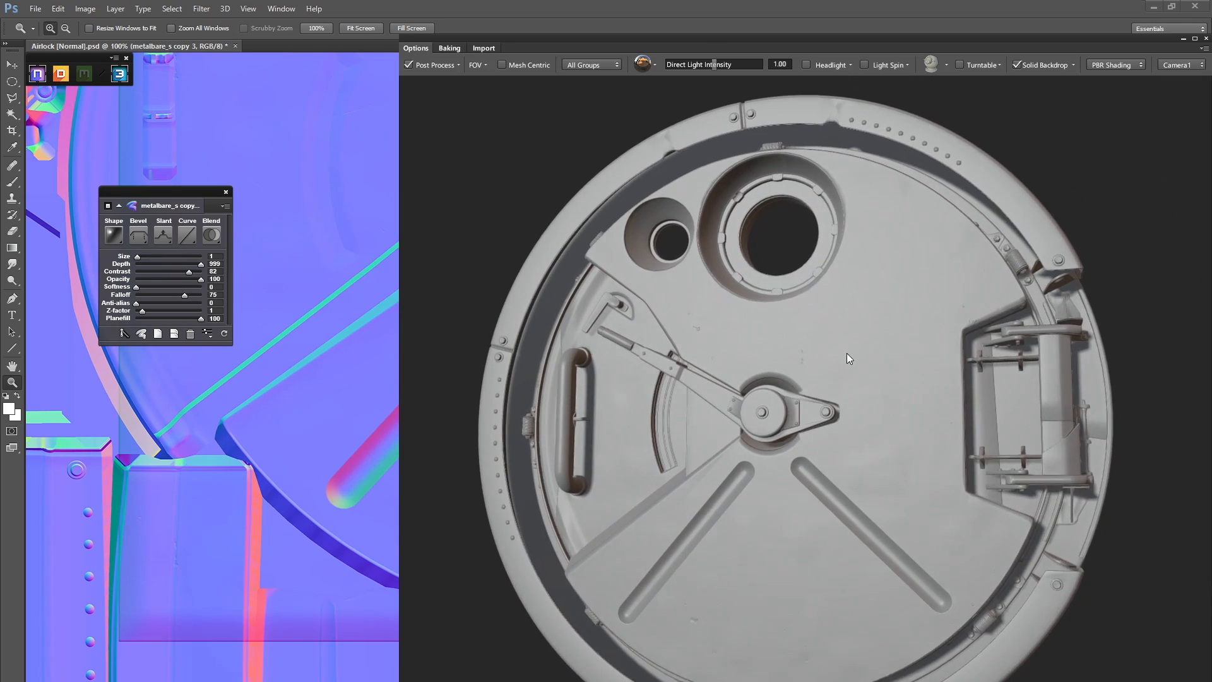